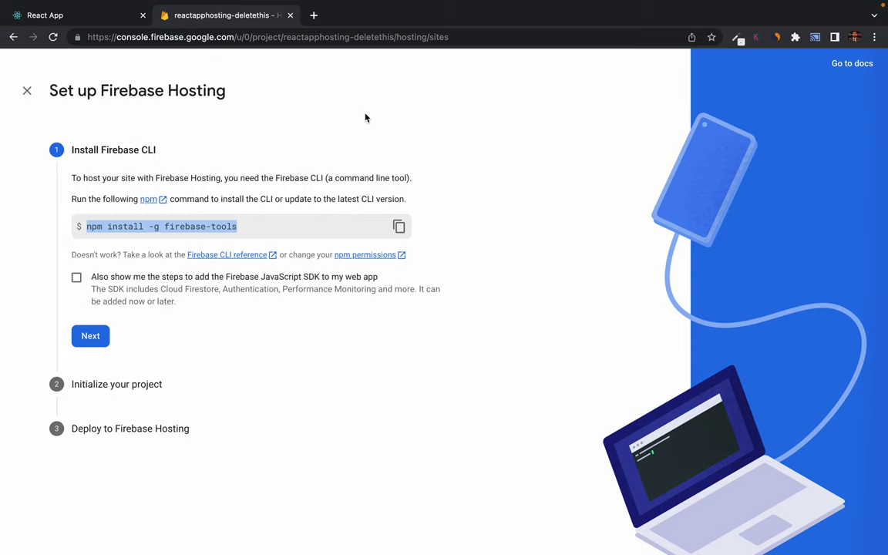
# Open the Terminal app and change the working directory to Desktop
pyautogui.hotkey('ctrl', 'Left')
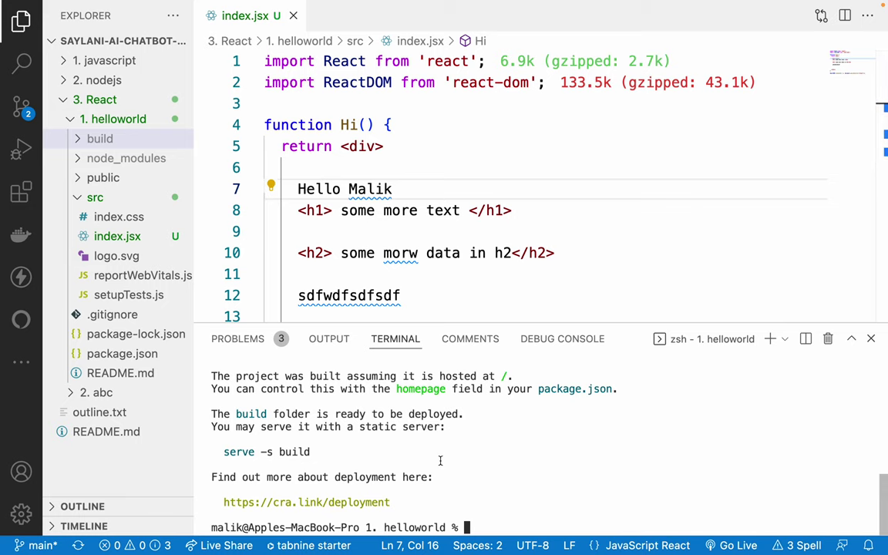
pyautogui.hotkey('ctrl', 'Right')
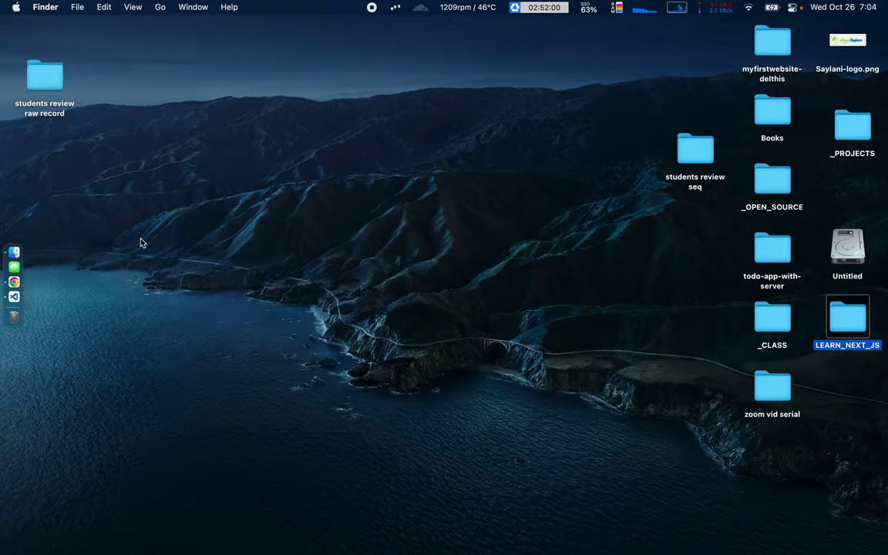
pyautogui.press('super+space')
pyautogui.write('ter')
pyautogui.press('Return')
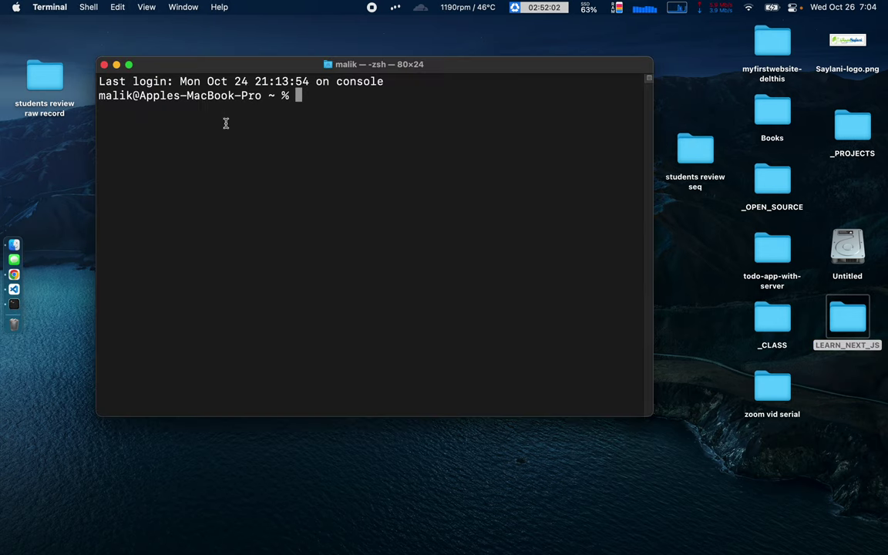
pyautogui.write('cd Des')
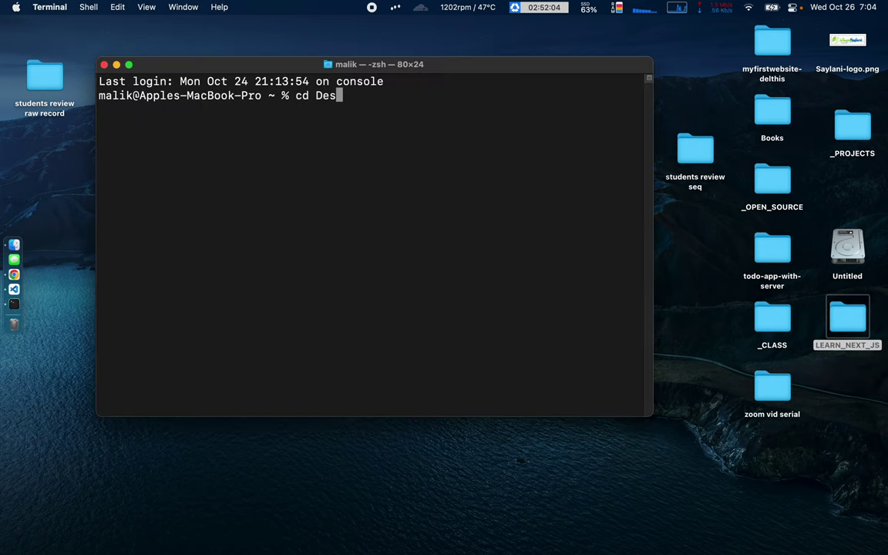
pyautogui.write('ktop')
pyautogui.press('Return')
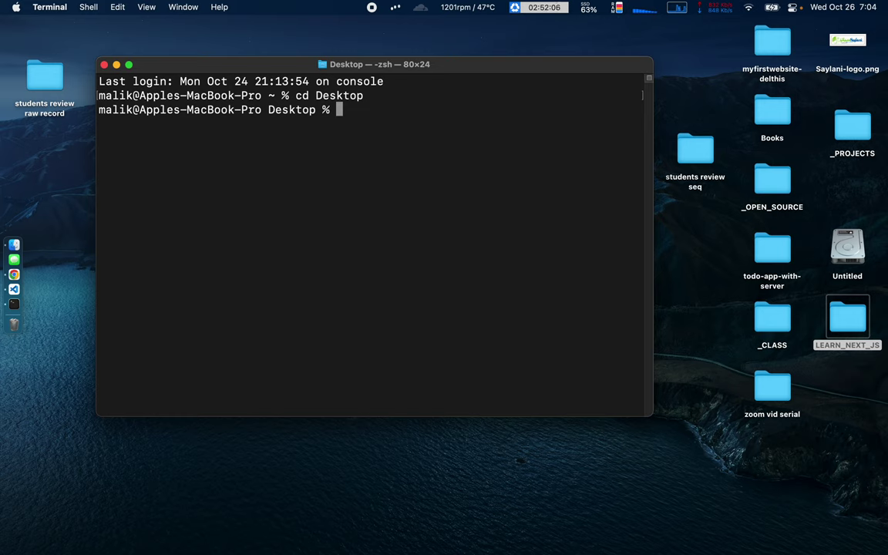
# Try to install the Firebase CLI globally with npm install -g firebase-tools
pyautogui.write('npm install -g firebase-tools')
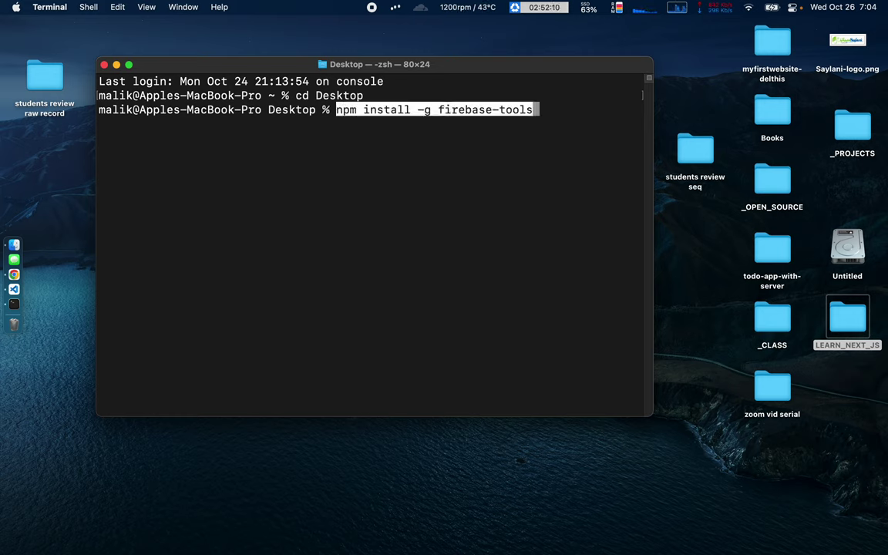
pyautogui.press('Return')
pyautogui.moveTo(293, 65); pyautogui.dragTo(262, 138)
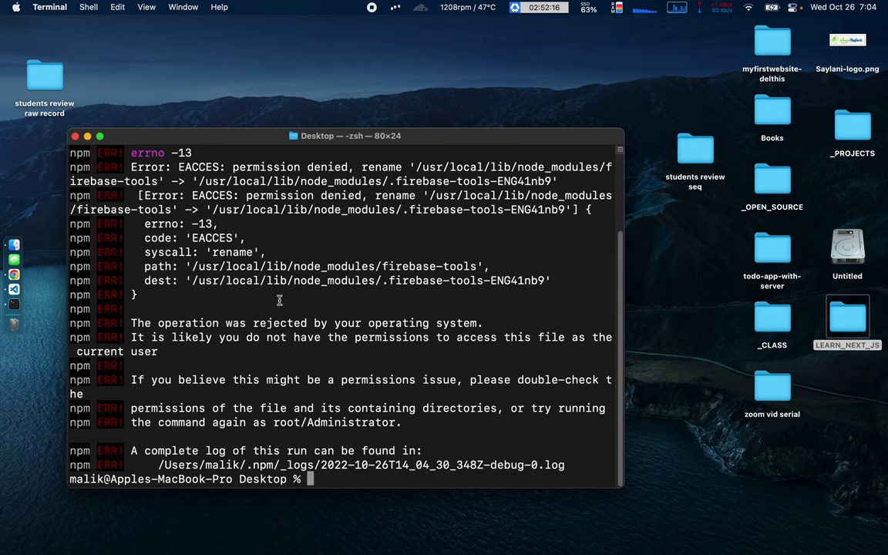
# Clear the terminal output with the clear command
pyautogui.press('Up')
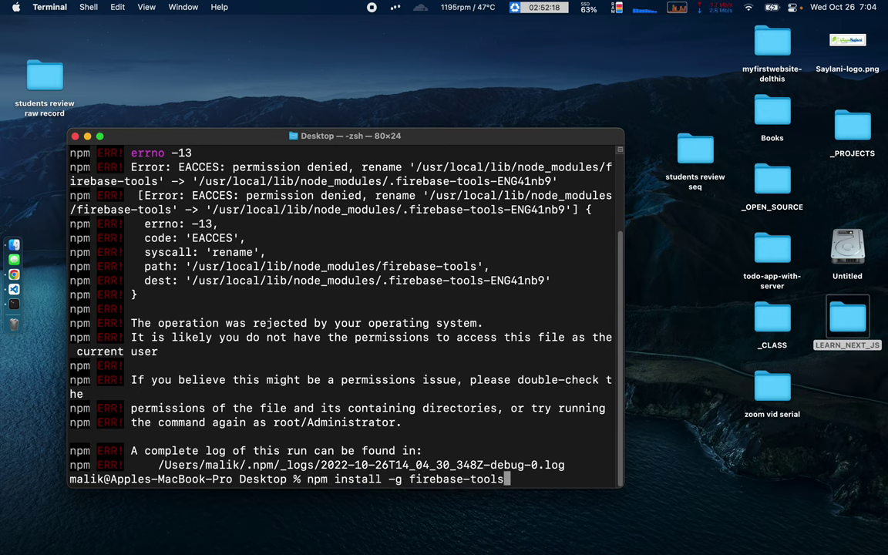
pyautogui.press('Down')
pyautogui.write('clea')
pyautogui.write('r')
pyautogui.press('Return')
# Rerun the global firebase-tools installation as sudo npm install -g firebase-tools and enter the administrator password
pyautogui.press('Up')
pyautogui.press('Up')
pyautogui.press('Left')
pyautogui.press('Left')
pyautogui.press('Left')
pyautogui.press('Left')
pyautogui.press('Left')
pyautogui.press('Left')
pyautogui.press('Left')
pyautogui.press('Left')
pyautogui.press('Left')
pyautogui.press('Left')
pyautogui.press('Left')
pyautogui.press('Left')
pyautogui.press('Left')
pyautogui.press('Left')
pyautogui.press('Left')
pyautogui.press('Left')
pyautogui.press('Left')
pyautogui.press('Left')
pyautogui.press('Left')
pyautogui.press('Left')
pyautogui.write('sudo')
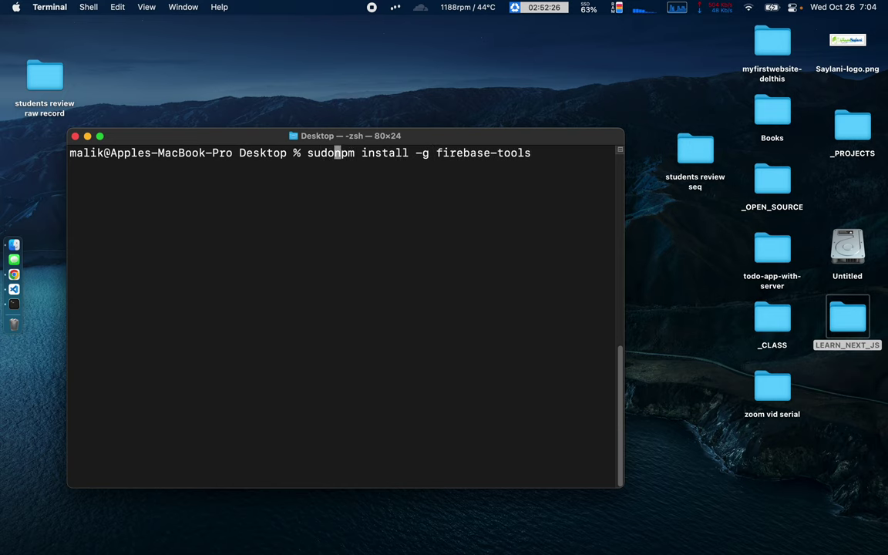
pyautogui.press('Return')
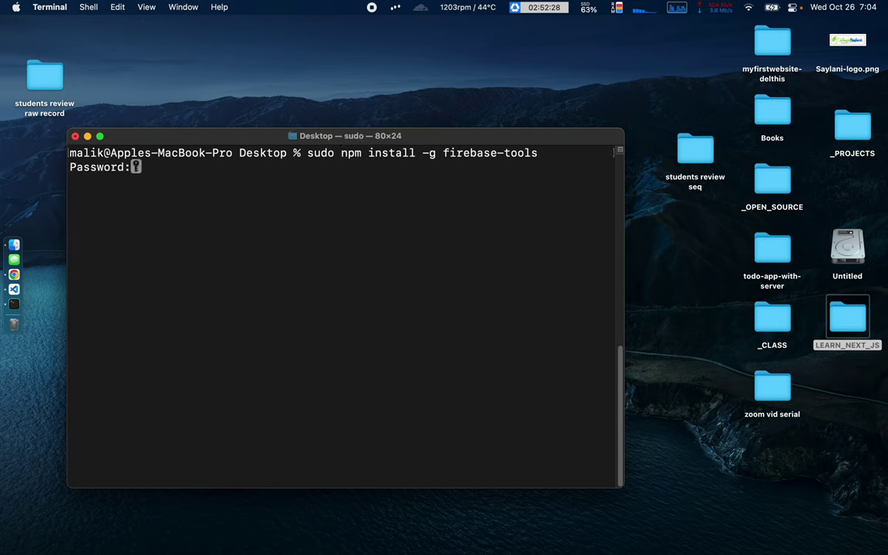
pyautogui.press('Return')
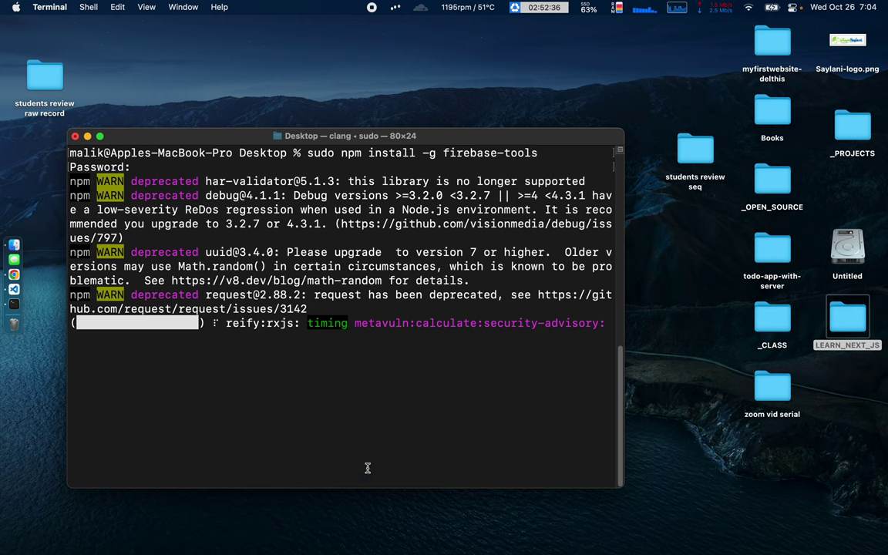
pyautogui.moveTo(182, 140)
pyautogui.mouseDown()
pyautogui.moveTo(204, 142)
pyautogui.moveTo(195, 135)
pyautogui.moveTo(177, 149)
pyautogui.mouseUp()
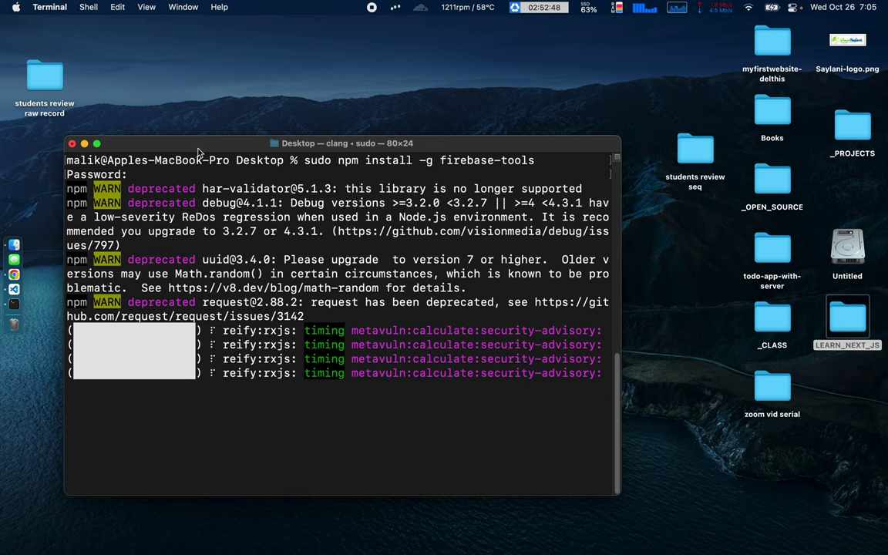
pyautogui.moveTo(199, 151); pyautogui.dragTo(208, 101)
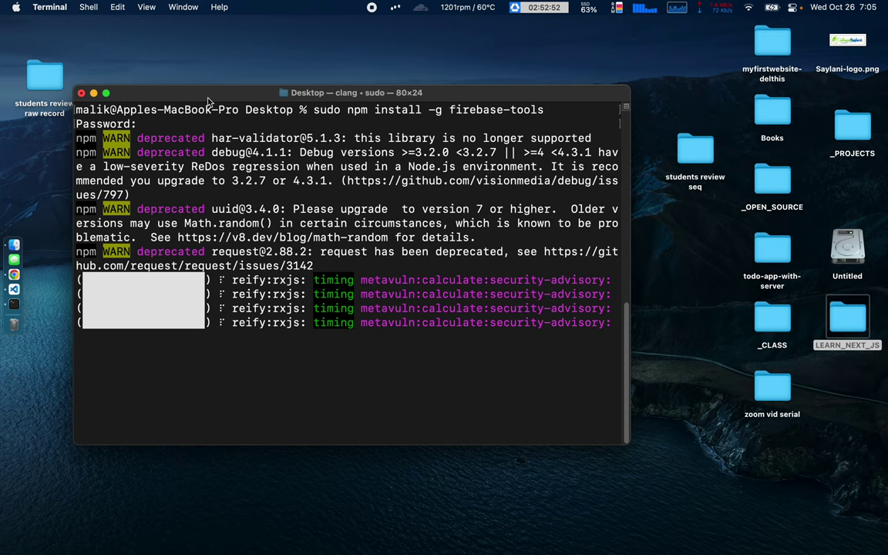
pyautogui.press('Return')
pyautogui.press('Return')
pyautogui.press('Return')
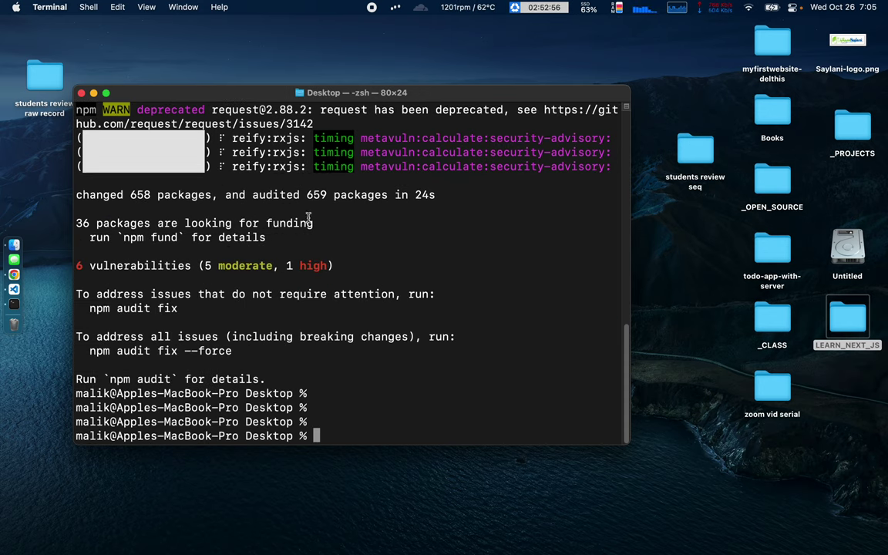
pyautogui.scroll(5, 289, 278)
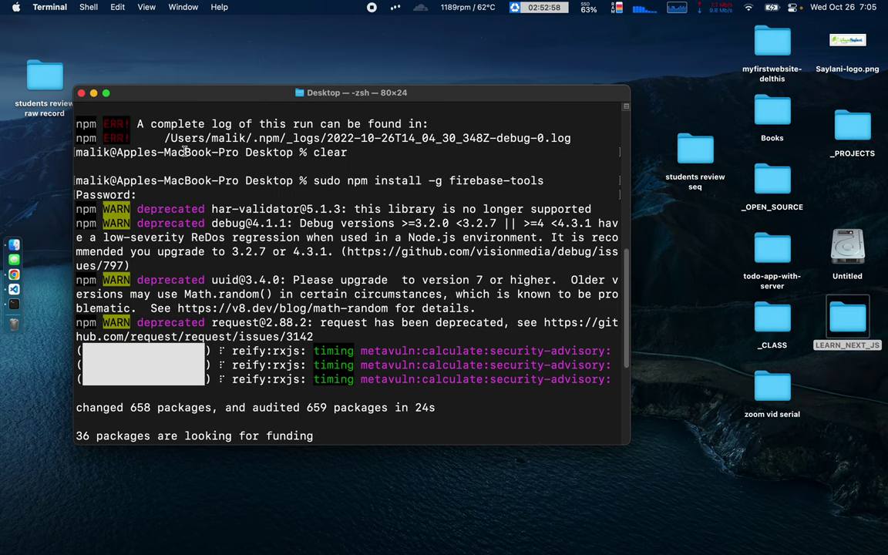
pyautogui.scroll(-5, 289, 278)
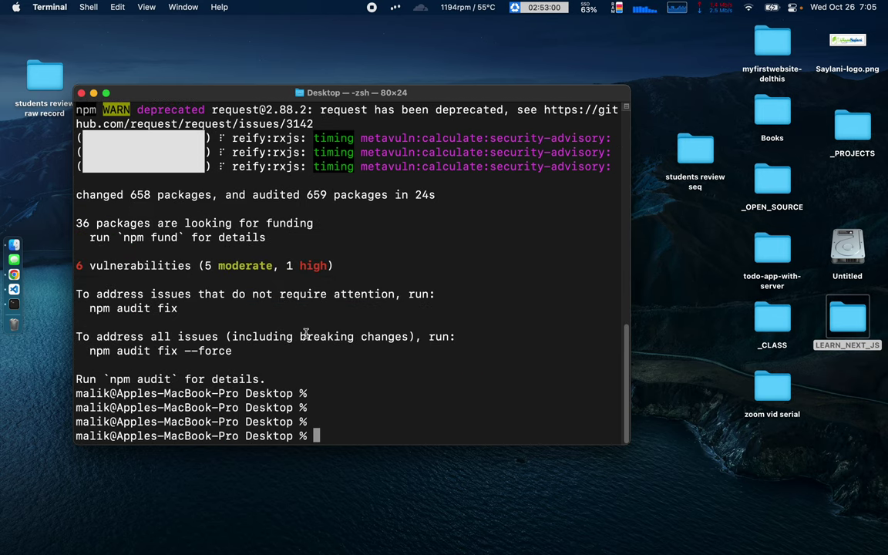
# Check the installed Firebase CLI version with firebase --version
pyautogui.write('fireba')
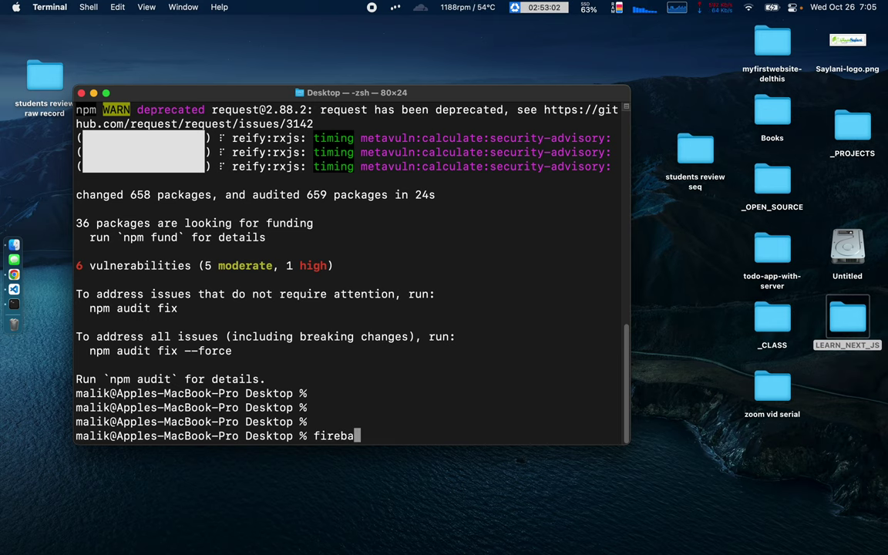
pyautogui.write('se --version')
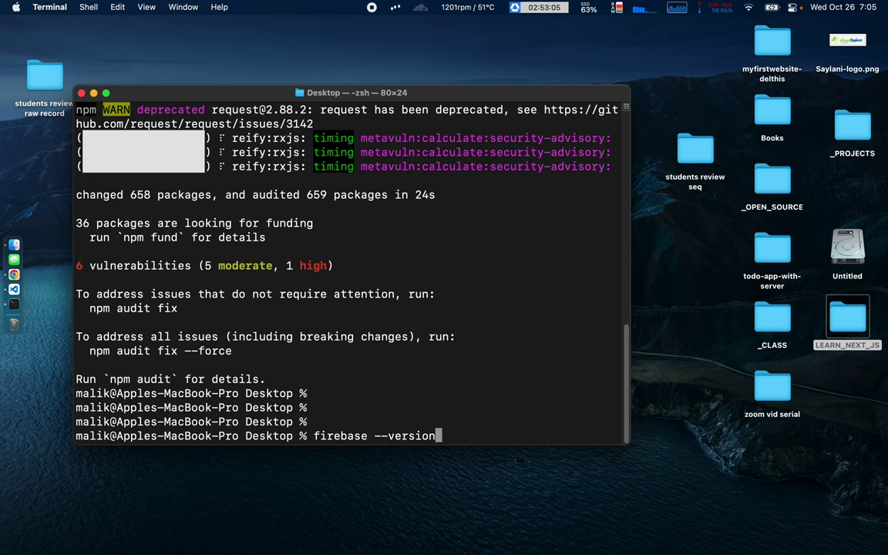
pyautogui.press('Return')
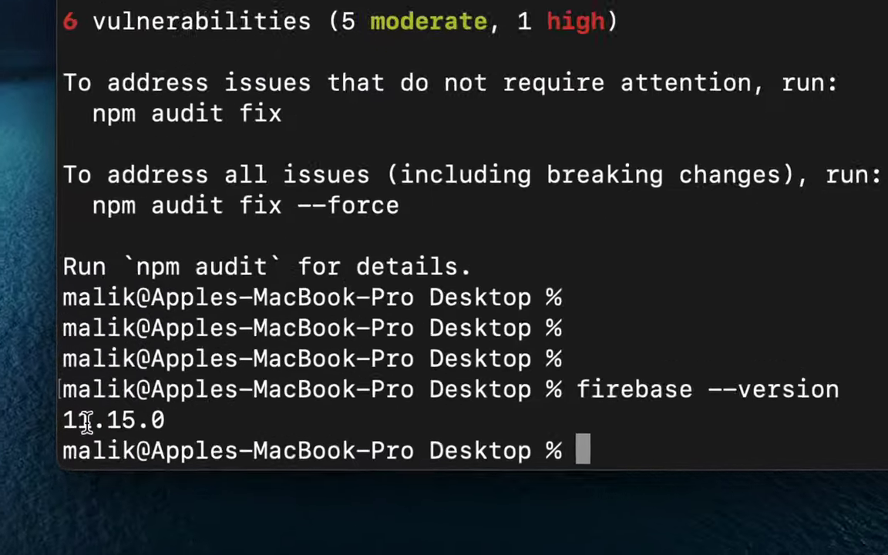
pyautogui.moveTo(63, 420); pyautogui.dragTo(278, 420)
pyautogui.click(280, 354)
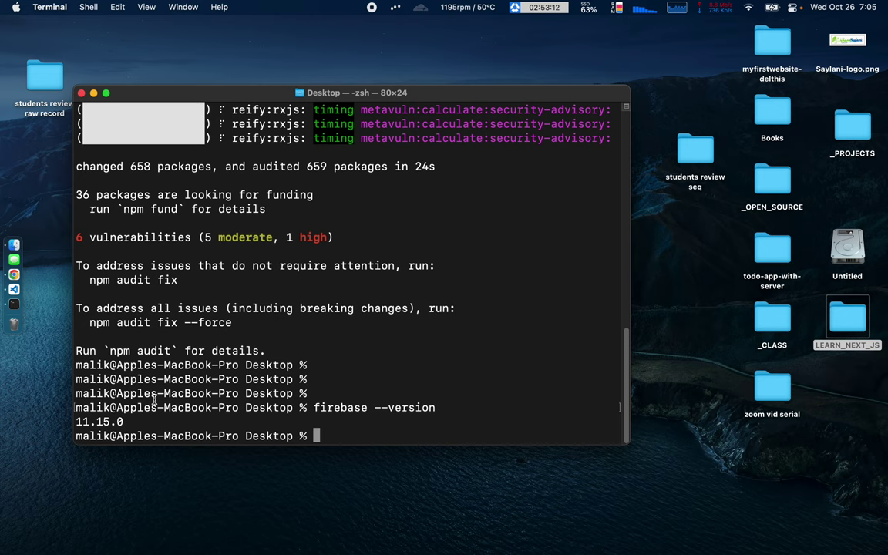
# Close the terminal window, open a fresh Terminal window and run firebase login
pyautogui.click(81, 92)
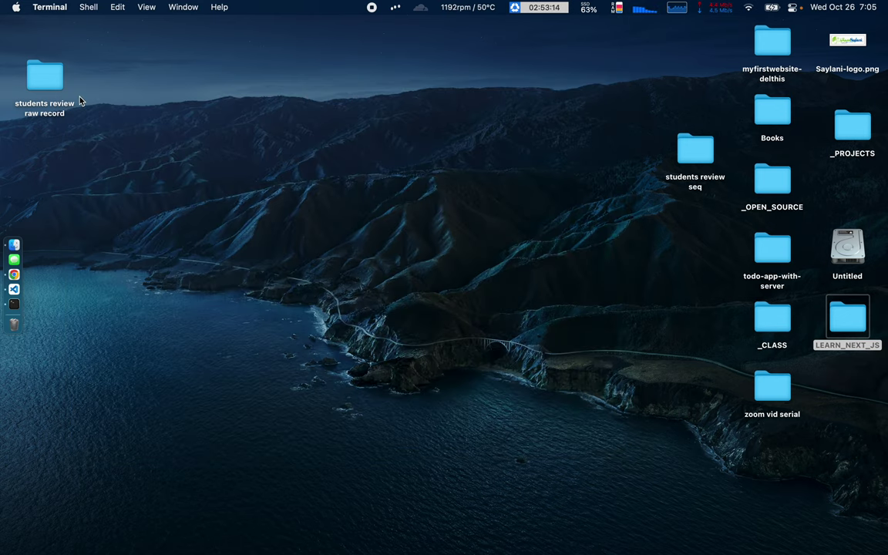
pyautogui.press('super+space')
pyautogui.write('terminal')
pyautogui.press('Return')
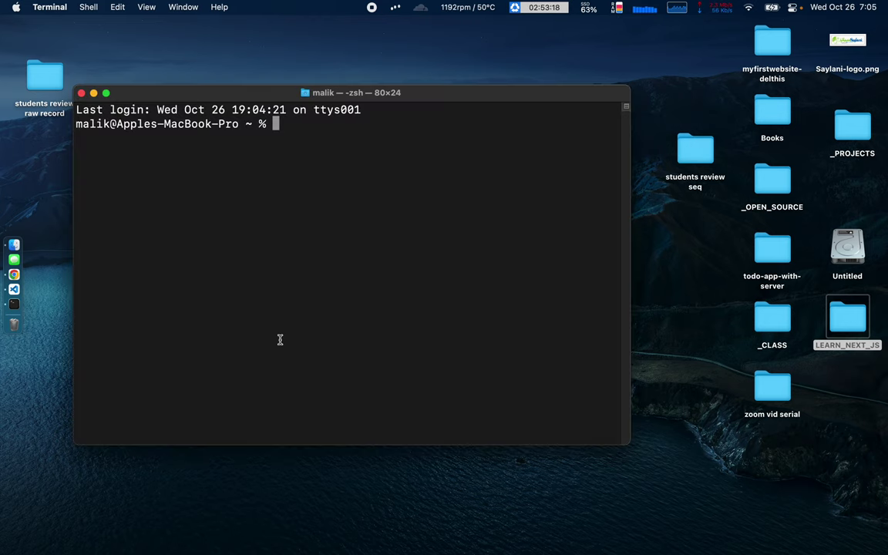
pyautogui.write('firebase login')
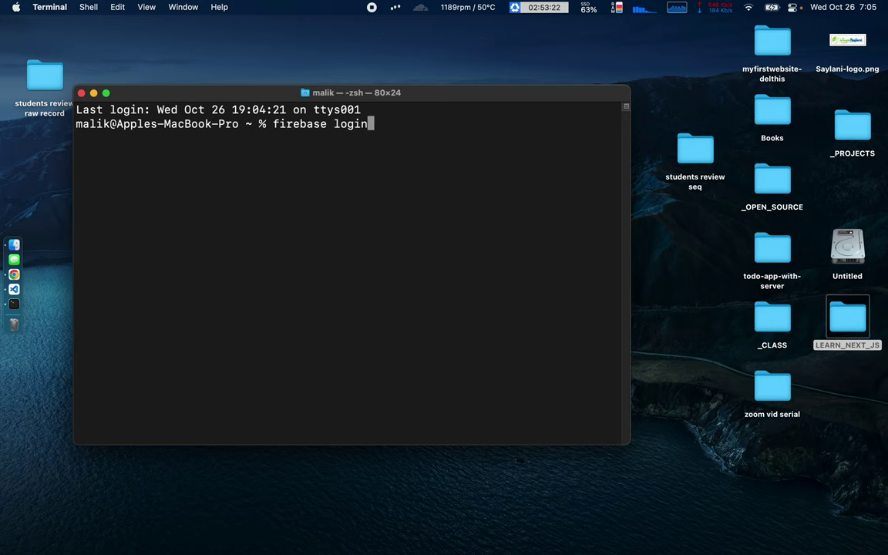
pyautogui.press('Return')
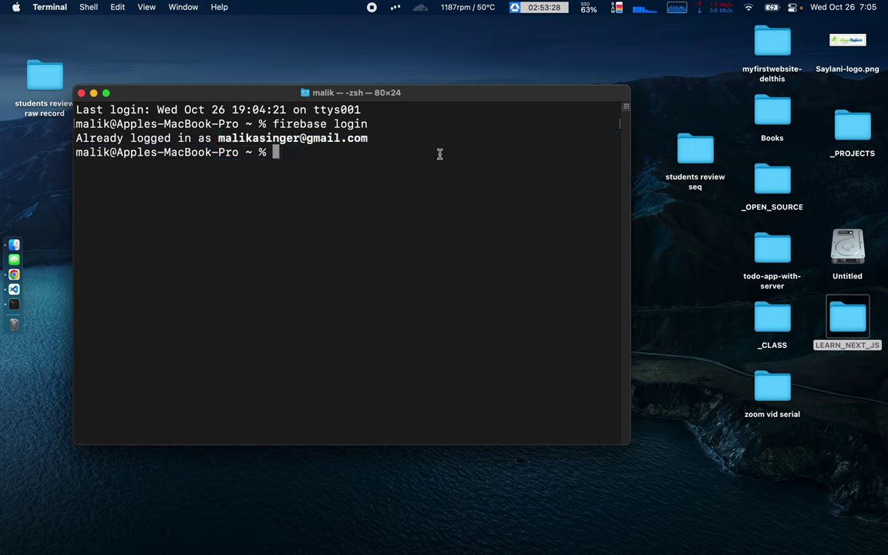
# Sign out of the current Firebase CLI account with firebase logout
pyautogui.write('fire')
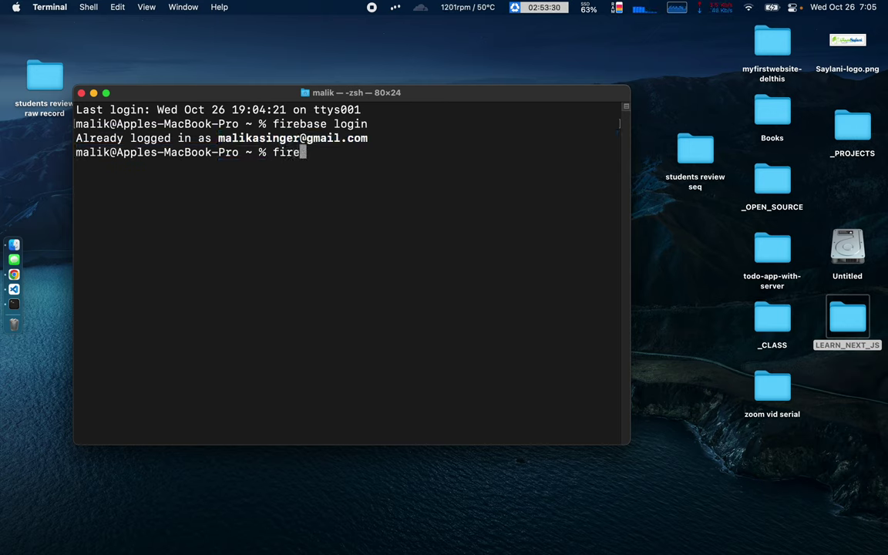
pyautogui.write('base logout')
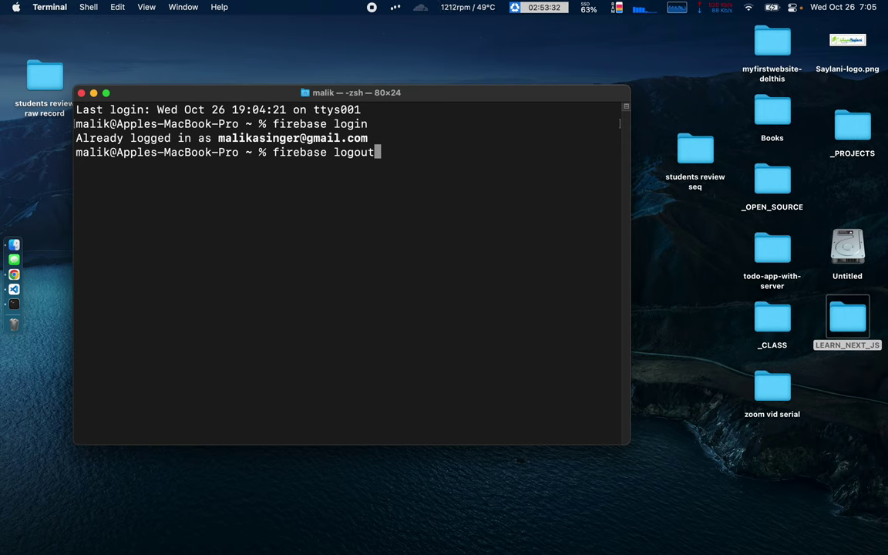
pyautogui.press('Return')
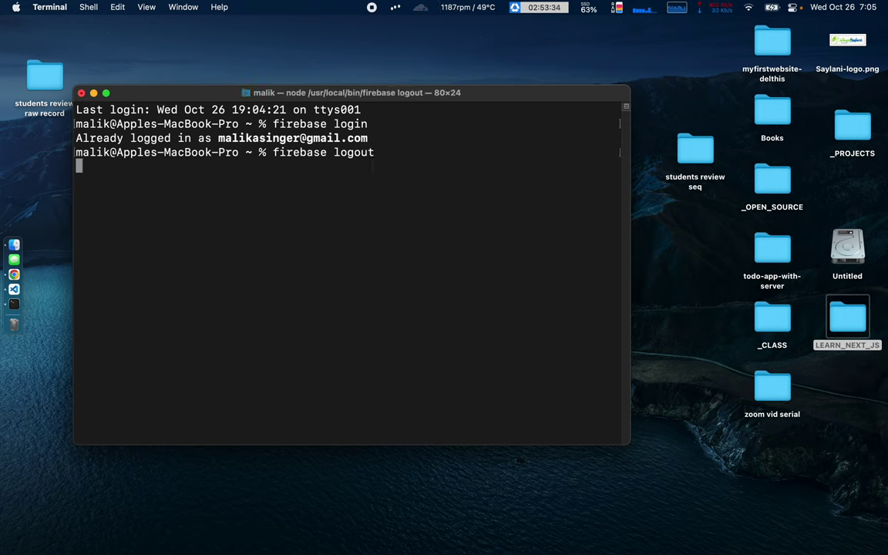
# Run firebase login again and answer yes to allowing collection of CLI usage and error reporting information
pyautogui.press('Up')
pyautogui.press('Up')
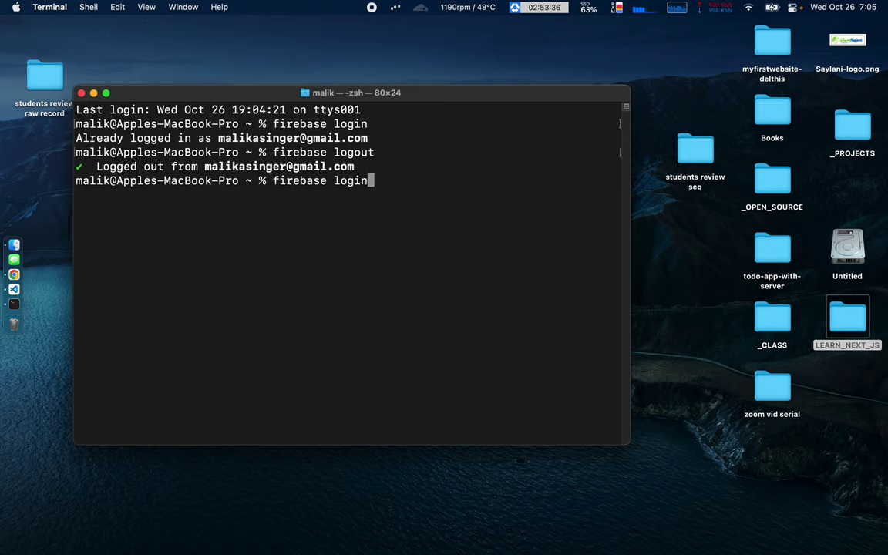
pyautogui.press('Return')
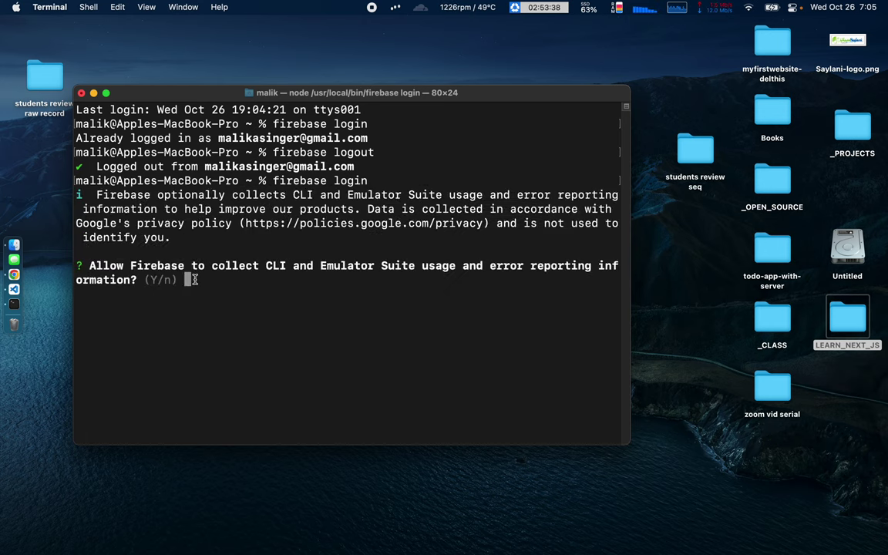
pyautogui.write('y')
pyautogui.press('Return')
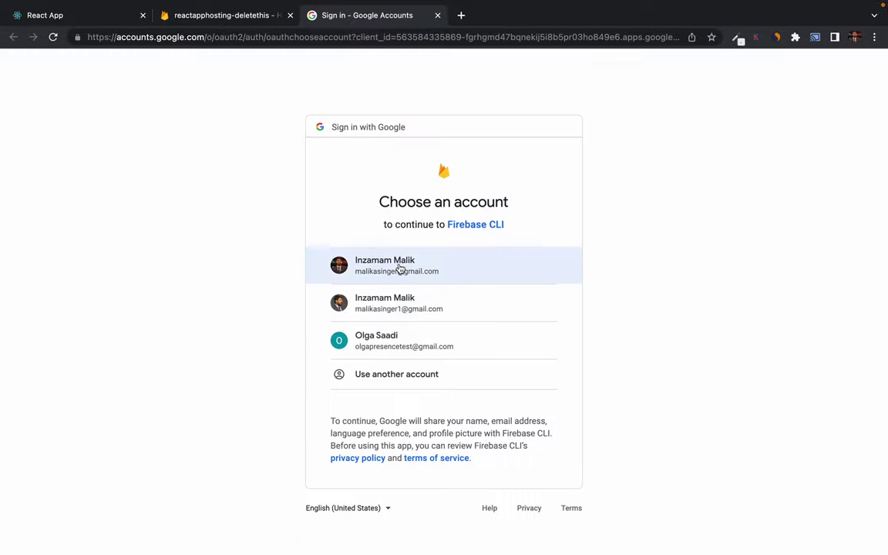
# Choose the first listed Google account for the sign-in and allow Firebase CLI to access it
pyautogui.click(393, 266)
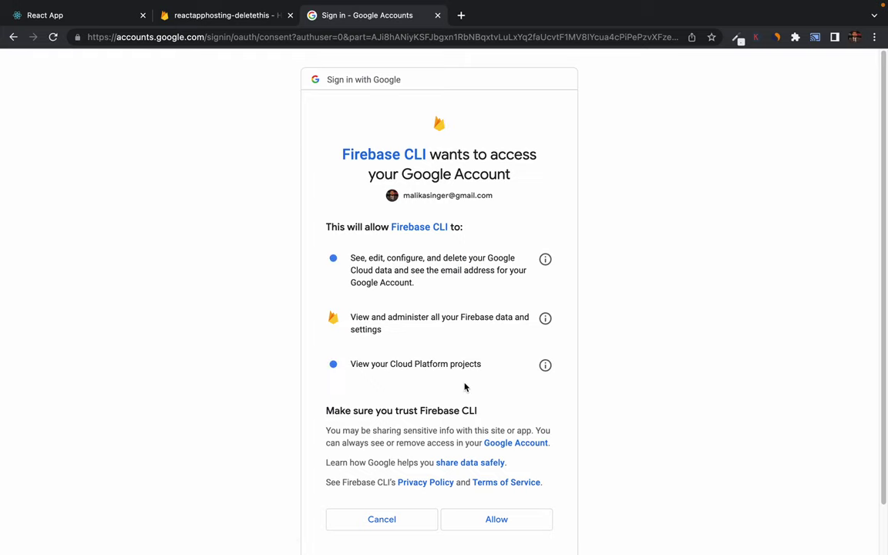
pyautogui.scroll(-2, 464, 386)
pyautogui.click(496, 467)
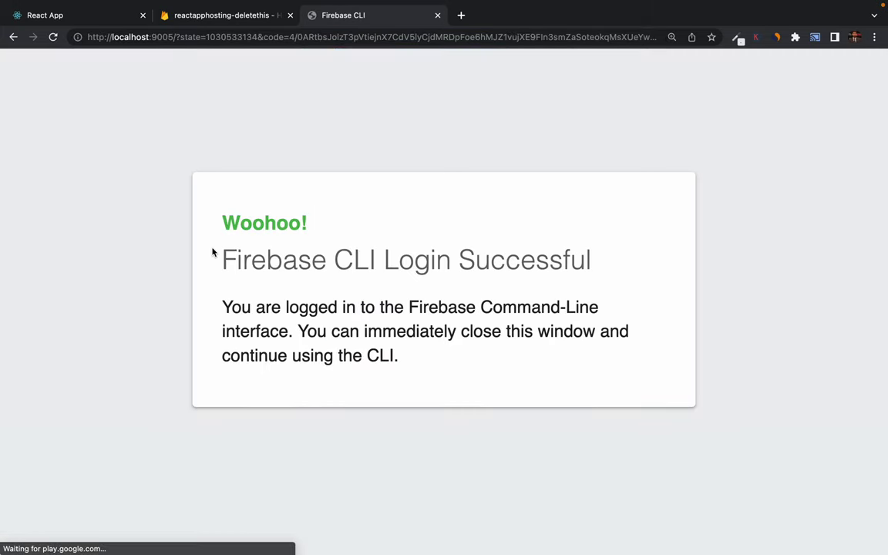
# Examine the Firebase CLI login result in the browser page and in the Terminal output
pyautogui.moveTo(221, 218); pyautogui.dragTo(391, 307)
pyautogui.click(260, 280)
pyautogui.hotkey('ctrl', 'Left')
pyautogui.hotkey('ctrl', 'Right')
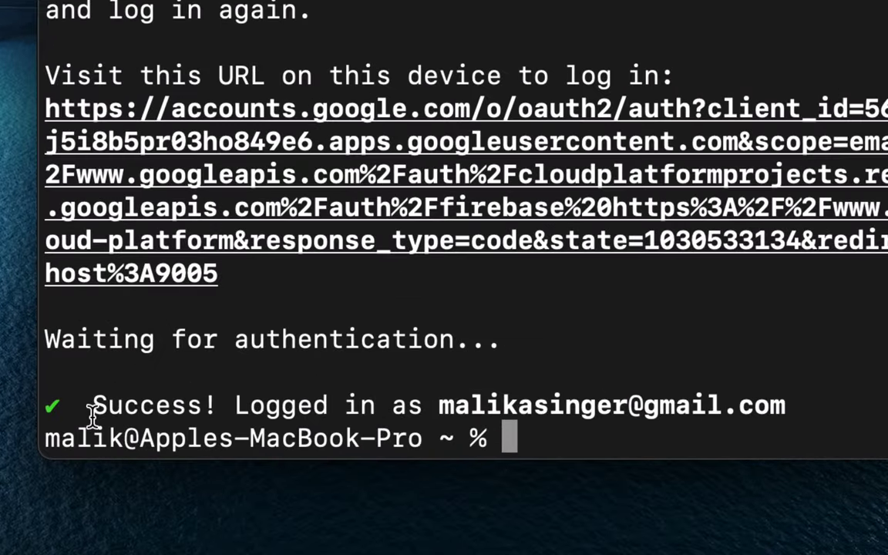
pyautogui.moveTo(96, 421); pyautogui.dragTo(332, 422)
pyautogui.click(332, 421)
pyautogui.tripleClick(537, 404)
pyautogui.click(479, 367)
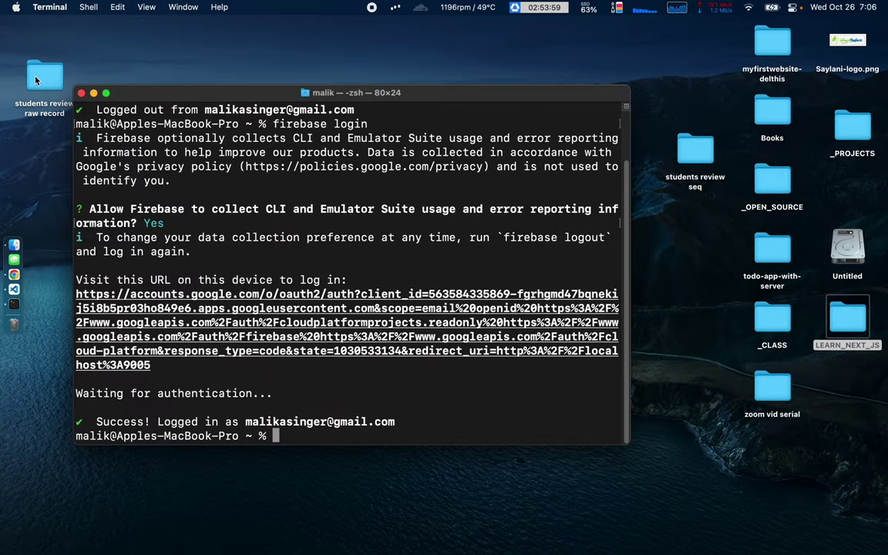
# Close the terminal window and switch to the helloworld project in VS Code
pyautogui.click(81, 93)
pyautogui.hotkey('ctrl', 'Left')
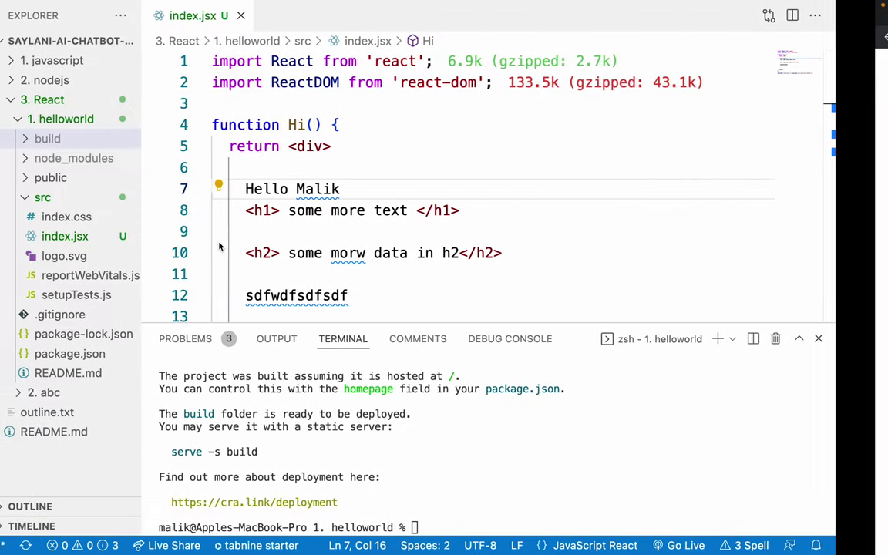
pyautogui.click(502, 460)
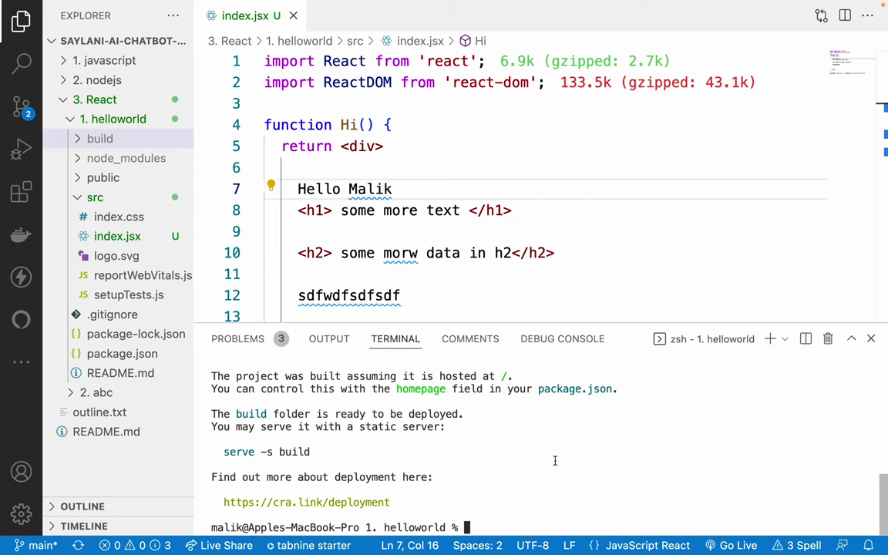
pyautogui.write('firebase deploy ')
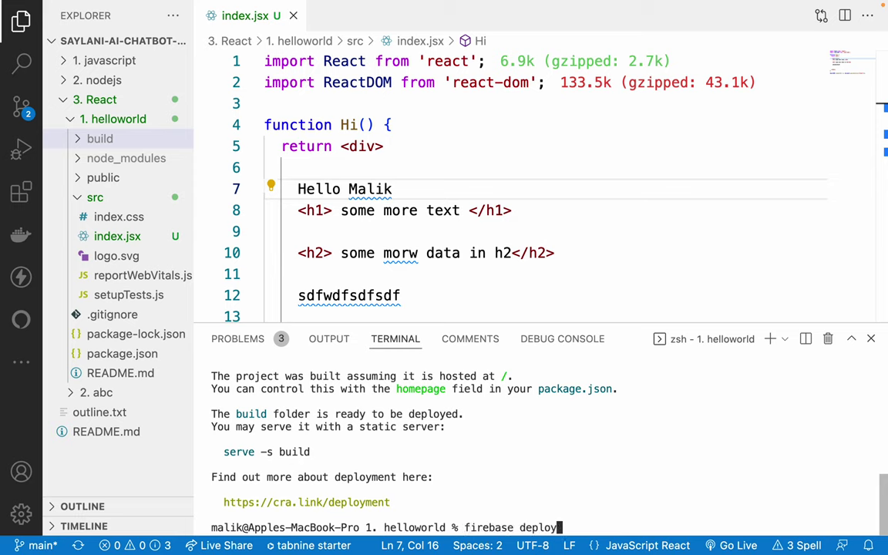
pyautogui.write('hosting')
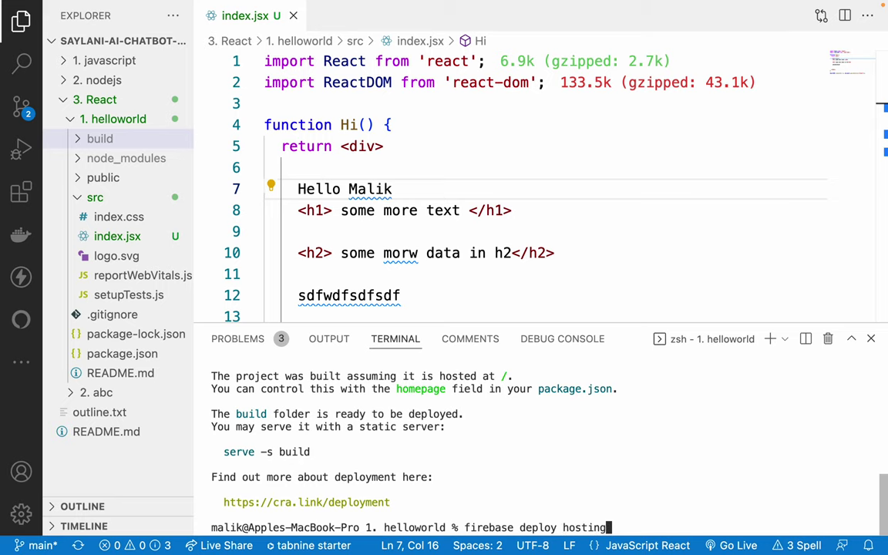
# Switch to the Firebase Hosting setup guide in Chrome, advance it to Initialize your project and read the firebase login and init commands
pyautogui.press('super+Tab')
pyautogui.click(56, 188)
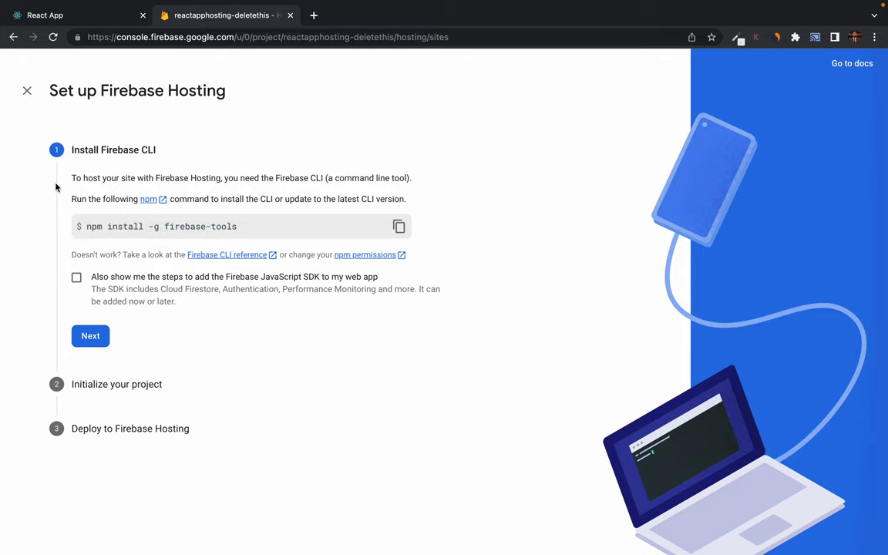
pyautogui.click(91, 335)
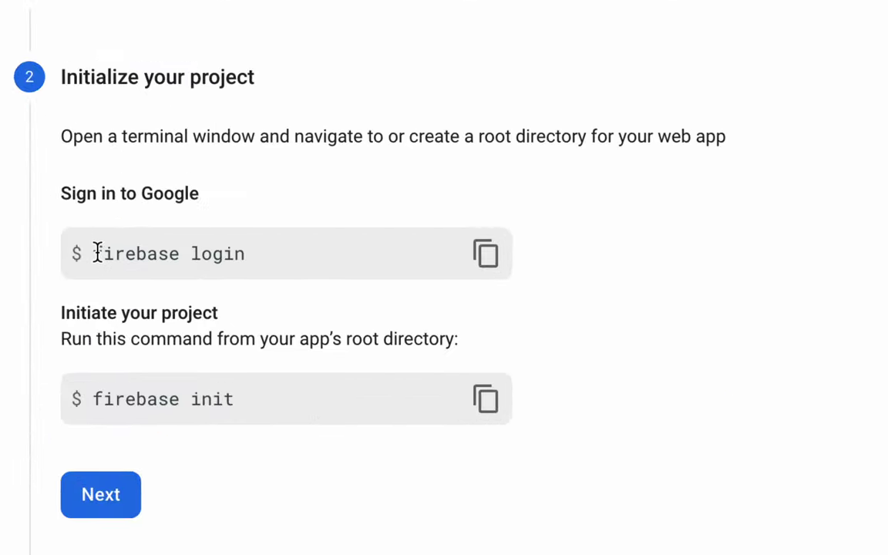
pyautogui.moveTo(88, 278); pyautogui.dragTo(186, 277)
pyautogui.click(186, 277)
pyautogui.moveTo(69, 397); pyautogui.dragTo(284, 404)
pyautogui.click(284, 404)
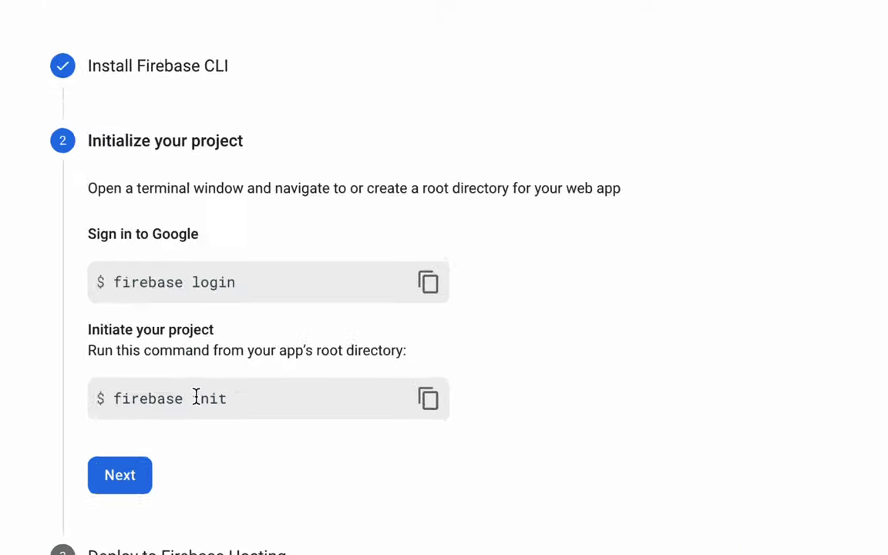
# Switch back to VS Code, clear the unfinished command and run firebase init in the helloworld directory
pyautogui.hotkey('ctrl', 'Left')
pyautogui.press('BackSpace')
pyautogui.press('BackSpace')
pyautogui.press('BackSpace')
pyautogui.press('BackSpace')
pyautogui.press('BackSpace')
pyautogui.press('BackSpace')
pyautogui.press('BackSpace')
pyautogui.press('BackSpace')
pyautogui.press('BackSpace')
pyautogui.press('BackSpace')
pyautogui.press('BackSpace')
pyautogui.press('BackSpace')
pyautogui.press('BackSpace')
pyautogui.press('BackSpace')
pyautogui.press('BackSpace')
pyautogui.press('BackSpace')
pyautogui.press('BackSpace')
pyautogui.press('BackSpace')
pyautogui.press('BackSpace')
pyautogui.press('BackSpace')
pyautogui.press('BackSpace')
pyautogui.press('BackSpace')
pyautogui.press('BackSpace')
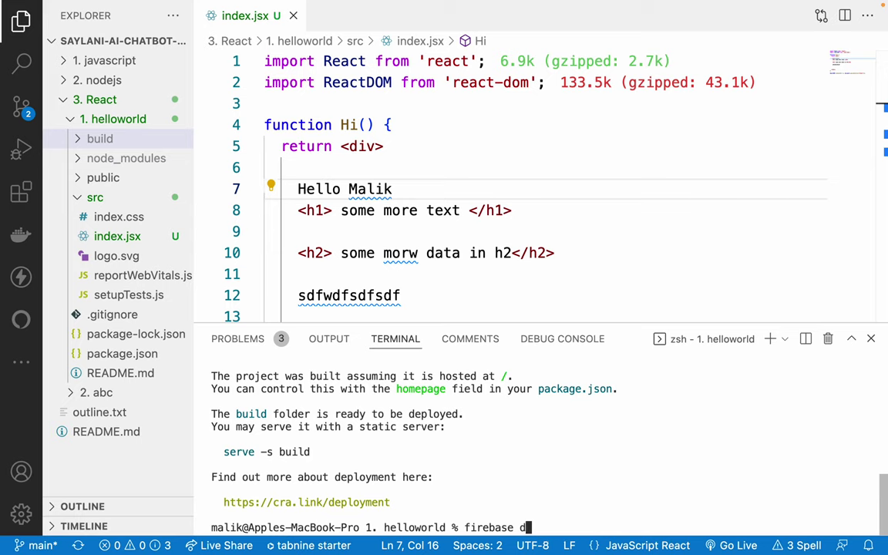
pyautogui.write('firebase init')
pyautogui.press('Return')
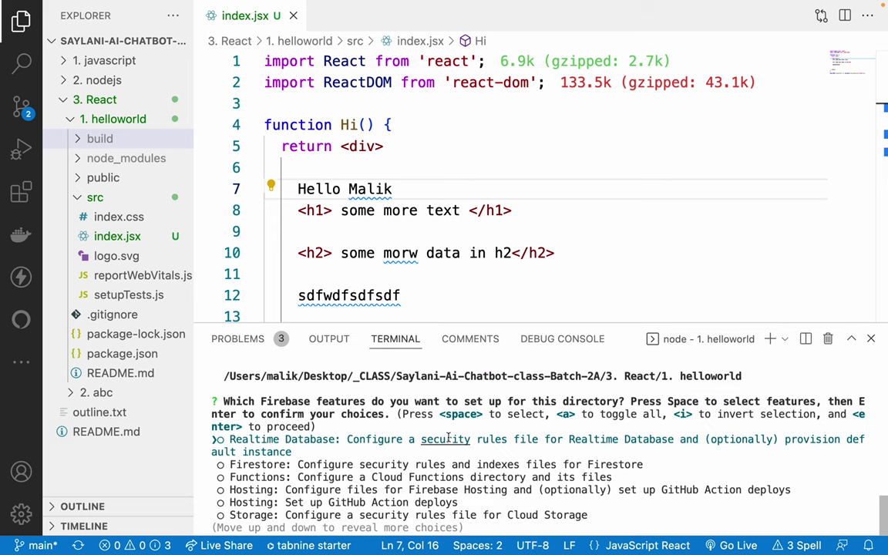
# Enlarge the interface text, hide the file explorer sidebar and make the terminal area taller
pyautogui.press('super+equal')
pyautogui.press('super+equal')
pyautogui.press('super+b')
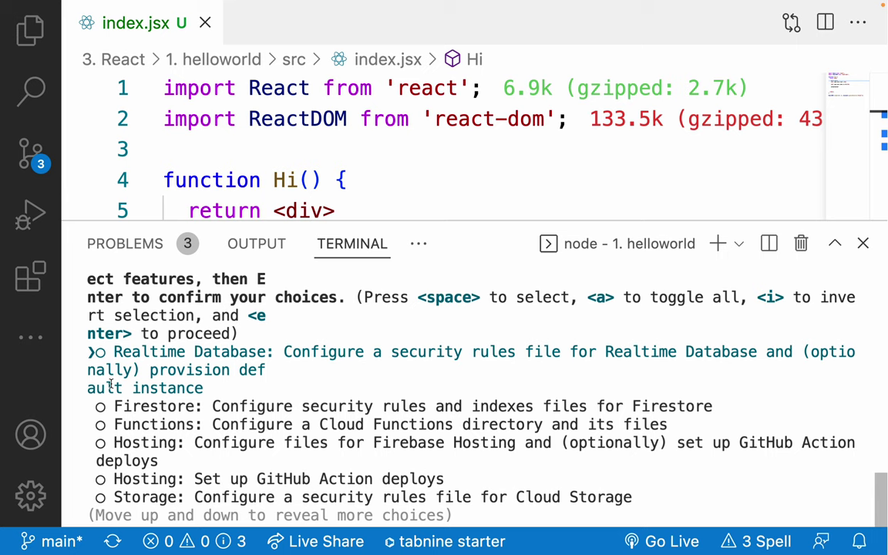
pyautogui.press('Down')
pyautogui.press('Down')
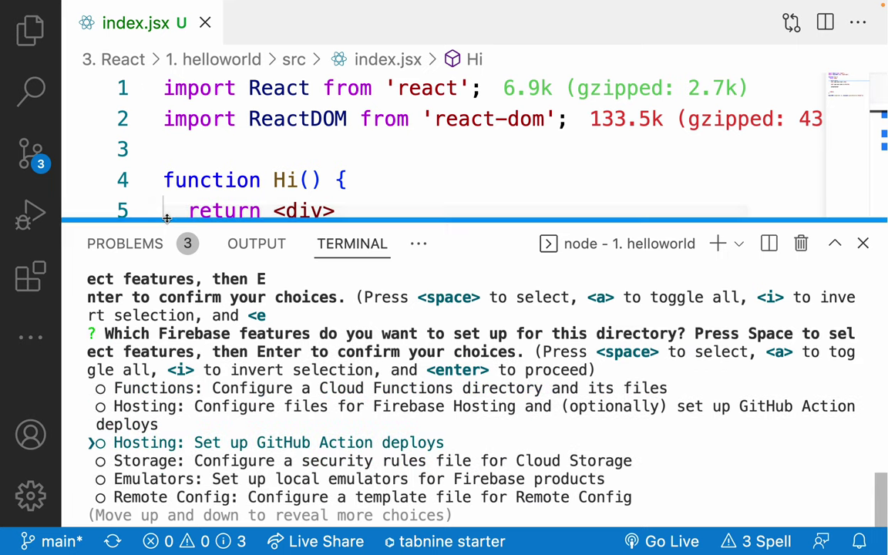
pyautogui.moveTo(168, 219); pyautogui.dragTo(170, 102)
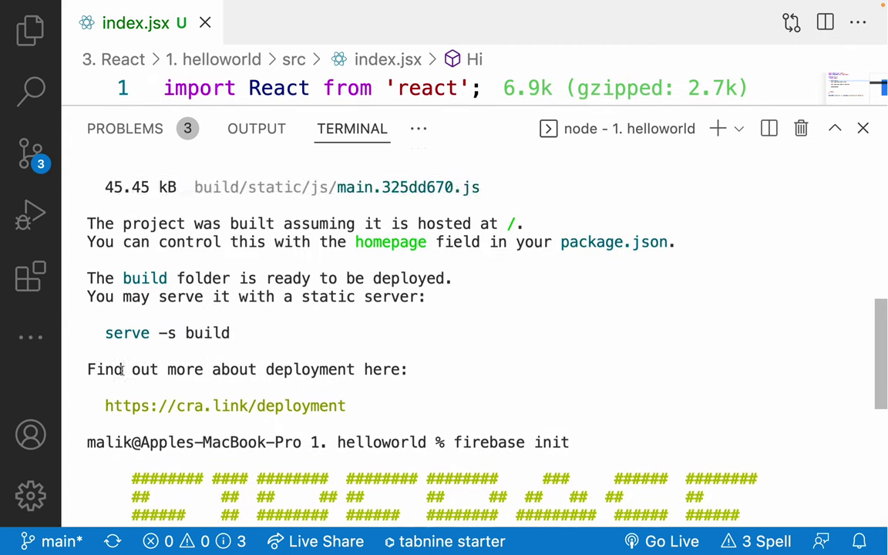
# Examine the firebase init output and the Firebase features offered for this directory
pyautogui.scroll(5, 121, 370)
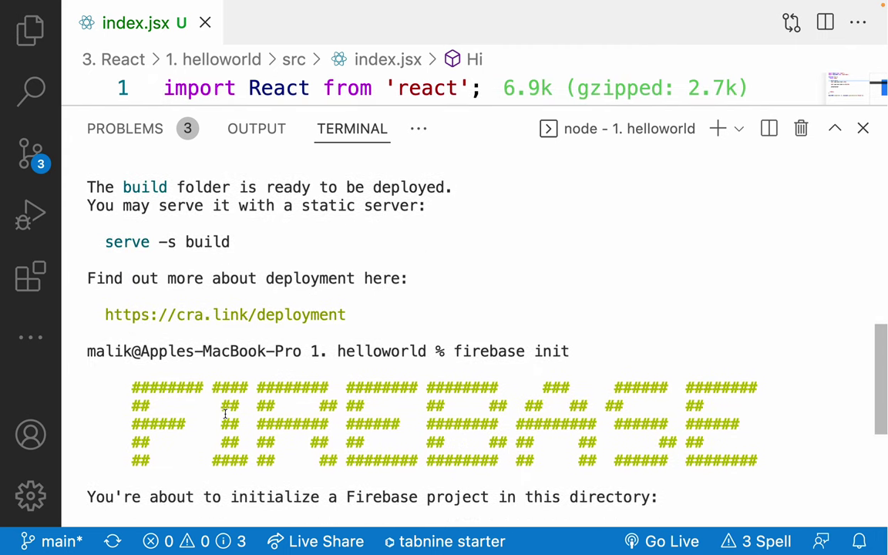
pyautogui.scroll(-5, 275, 346)
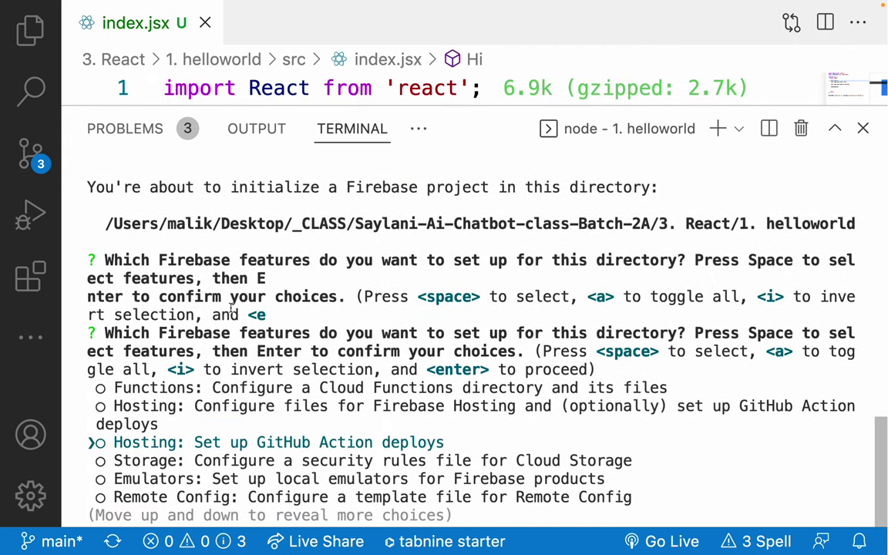
pyautogui.moveTo(105, 261); pyautogui.dragTo(581, 259)
pyautogui.click(545, 260)
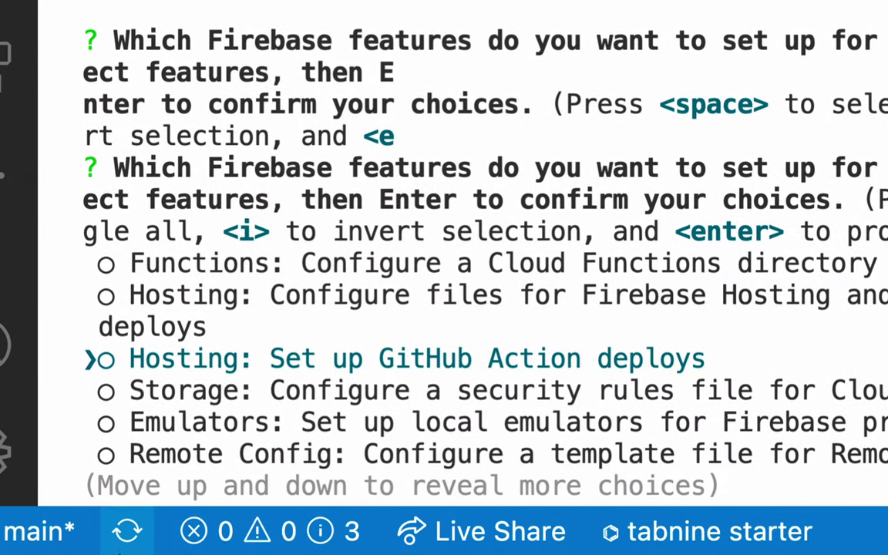
pyautogui.moveTo(131, 263); pyautogui.dragTo(316, 263)
pyautogui.moveTo(130, 295); pyautogui.dragTo(268, 295)
pyautogui.moveTo(129, 358); pyautogui.dragTo(269, 358)
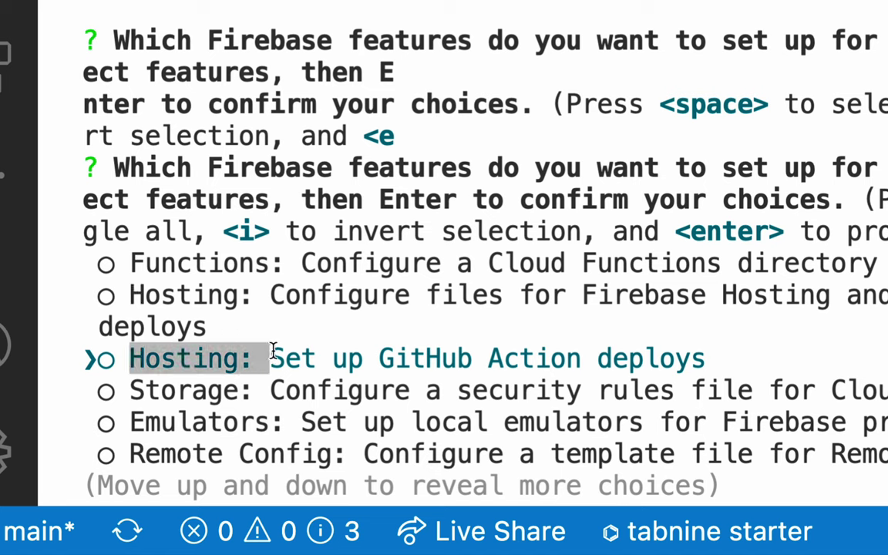
pyautogui.moveTo(132, 390); pyautogui.dragTo(263, 389)
pyautogui.click(264, 389)
pyautogui.doubleClick(164, 422)
pyautogui.click(242, 444)
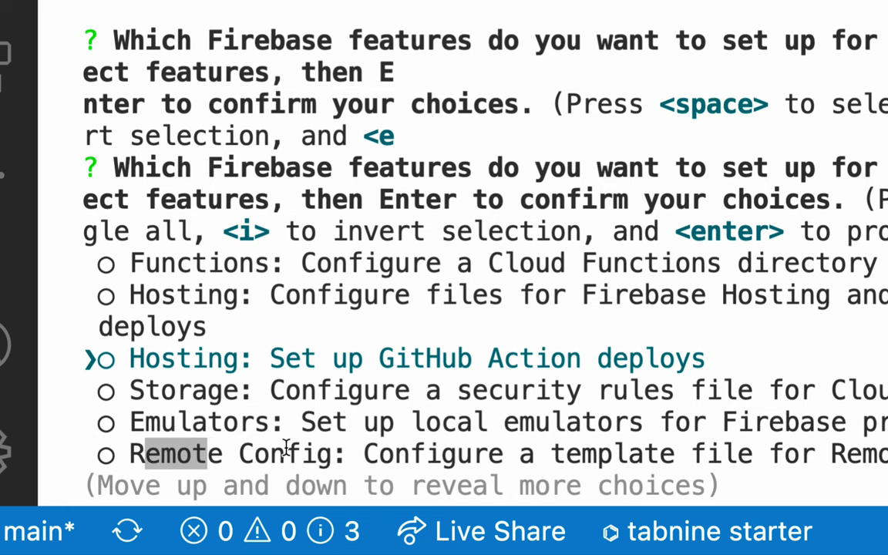
# Choose only Hosting: Configure files for Firebase Hosting and (optionally) set up GitHub Action deploys as the feature to set up
pyautogui.press('Up')
pyautogui.press('Up')
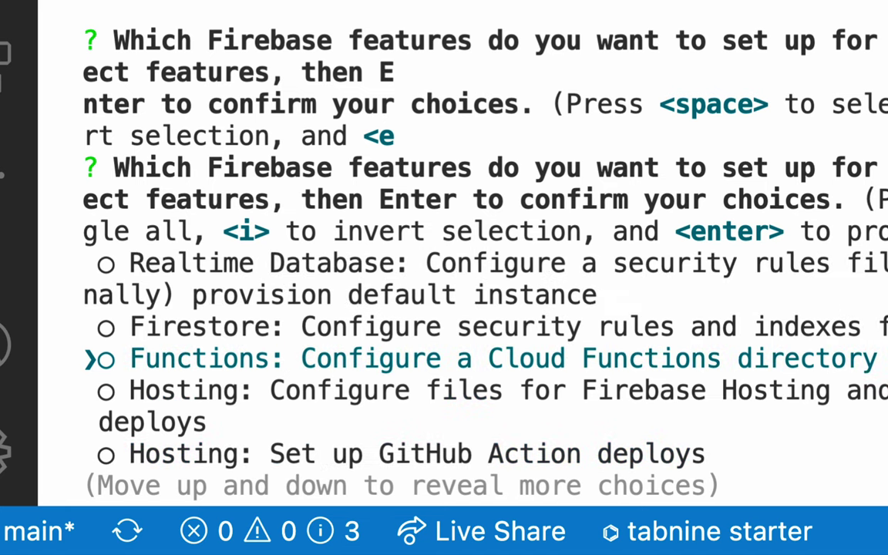
pyautogui.press('Up')
pyautogui.press('Up')
pyautogui.press('Up')
pyautogui.press('Up')
pyautogui.press('Up')
pyautogui.press('Up')
pyautogui.press('Up')
pyautogui.press('Up')
pyautogui.press('Up')
pyautogui.press('Up')
pyautogui.press('Up')
pyautogui.press('Up')
pyautogui.press('Up')
pyautogui.press('Up')
pyautogui.press('Up')
pyautogui.press('Up')
pyautogui.press('Up')
pyautogui.press('Down')
pyautogui.press('Down')
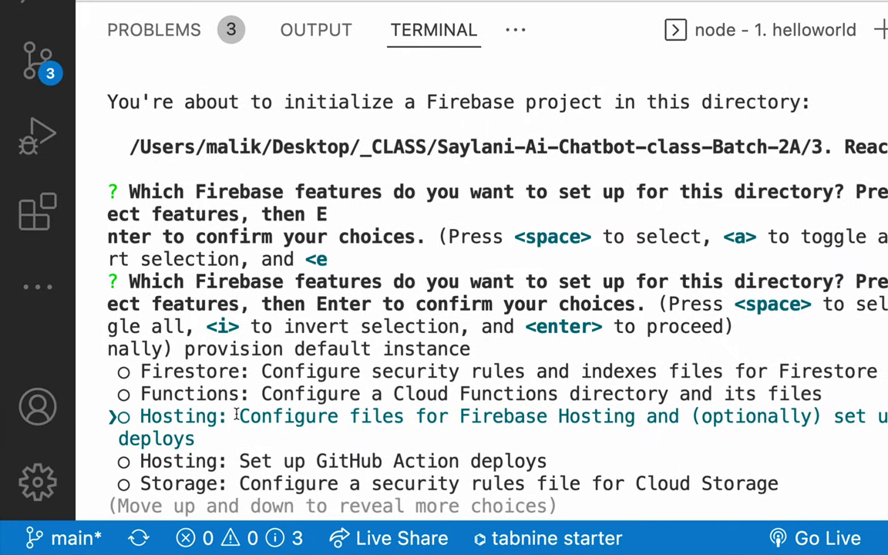
pyautogui.moveTo(267, 358); pyautogui.dragTo(408, 358)
pyautogui.moveTo(337, 414); pyautogui.dragTo(636, 416)
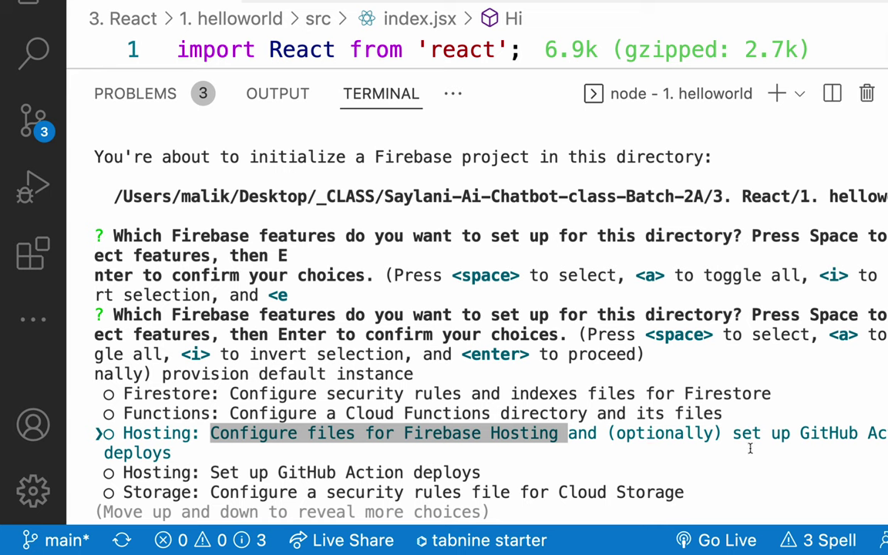
pyautogui.click(752, 430)
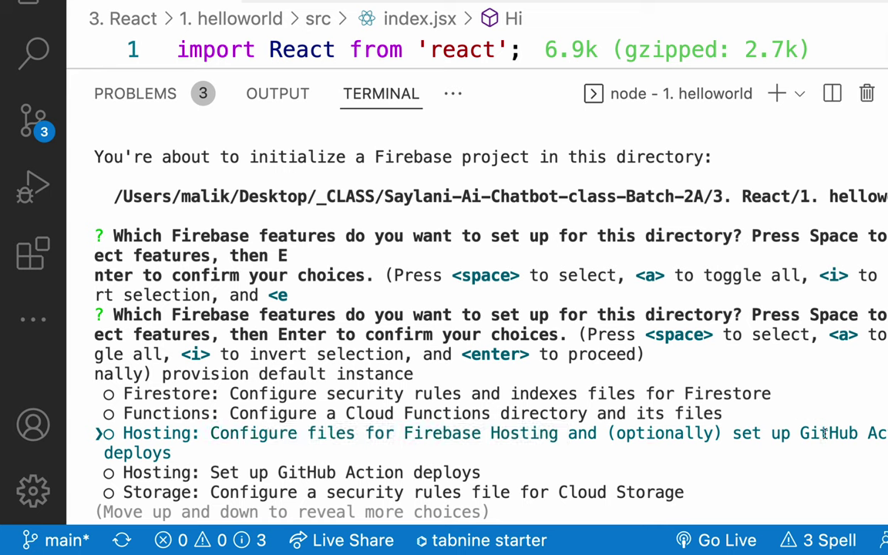
pyautogui.moveTo(212, 469); pyautogui.dragTo(531, 461)
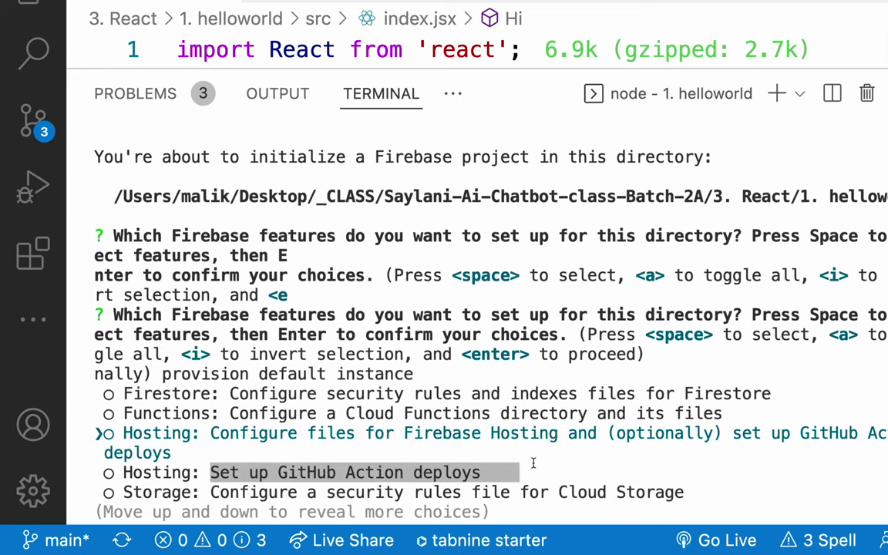
pyautogui.click(372, 453)
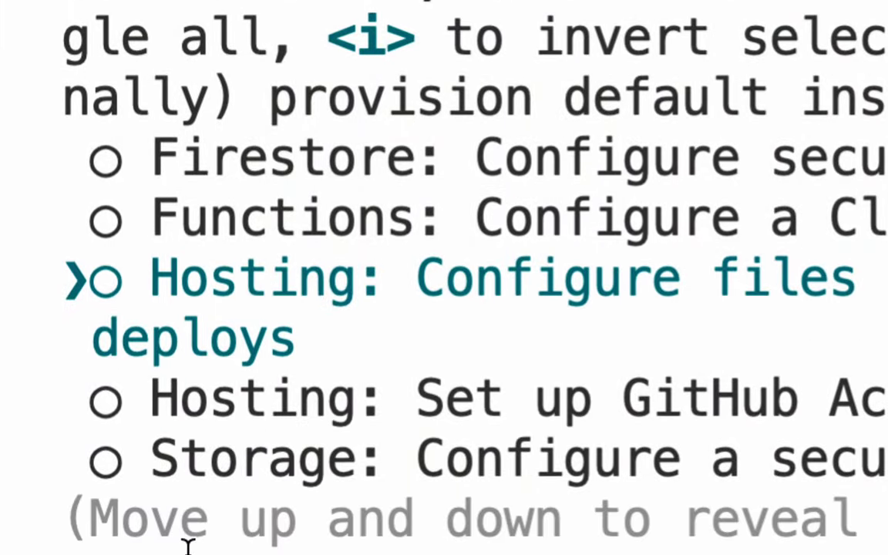
pyautogui.press('space')
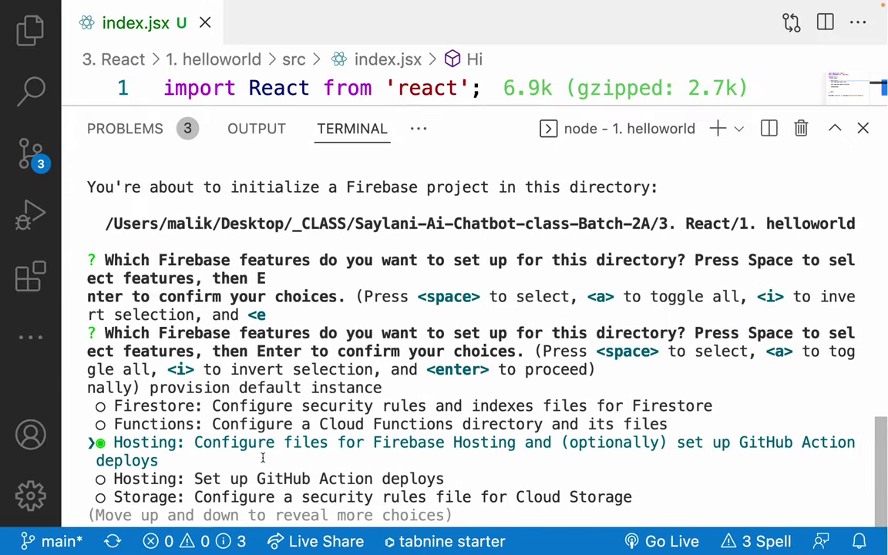
pyautogui.press('Return')
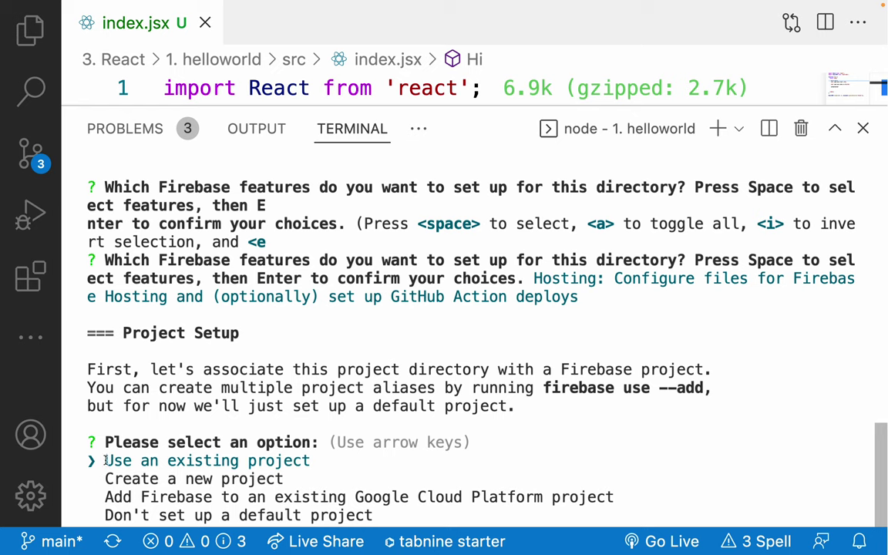
# Compare the project setup options and choose Use an existing project
pyautogui.moveTo(105, 460); pyautogui.dragTo(337, 461)
pyautogui.click(337, 460)
pyautogui.tripleClick(244, 458)
pyautogui.click(205, 460)
pyautogui.moveTo(109, 477); pyautogui.dragTo(355, 475)
pyautogui.click(355, 475)
pyautogui.press('Down')
pyautogui.press('Up')
pyautogui.press('Down')
pyautogui.press('Down')
pyautogui.press('Up')
pyautogui.press('Down')
pyautogui.press('Up')
pyautogui.press('Up')
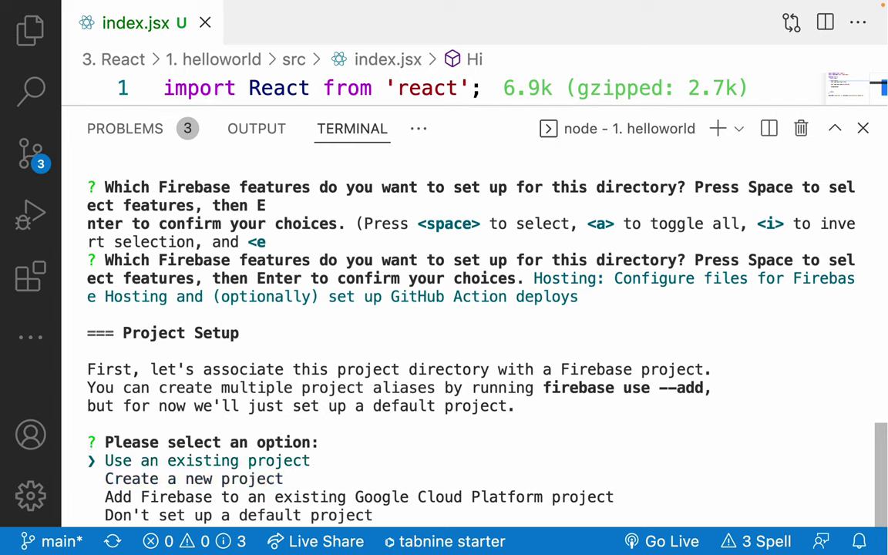
pyautogui.press('Return')
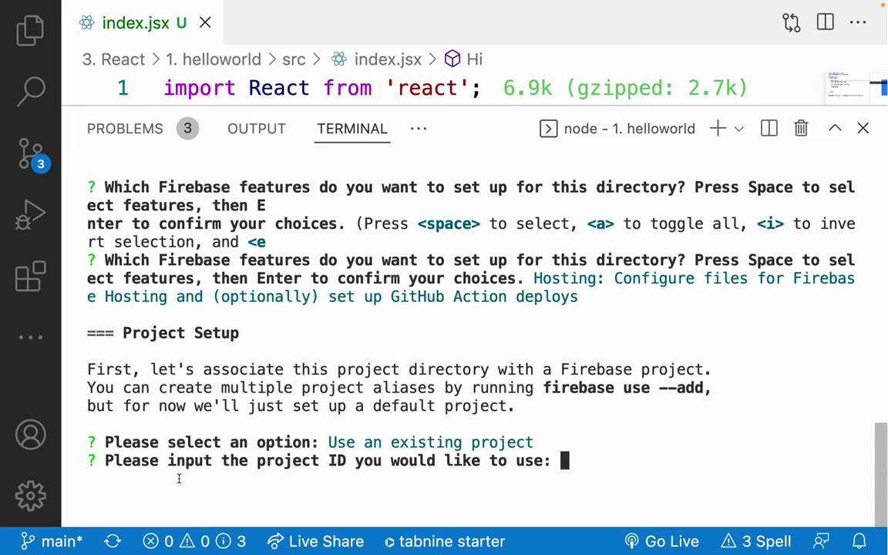
# Copy the project ID reactapphosting-deletethis from the Firebase console's web address in Chrome
pyautogui.hotkey('ctrl', 'Right')
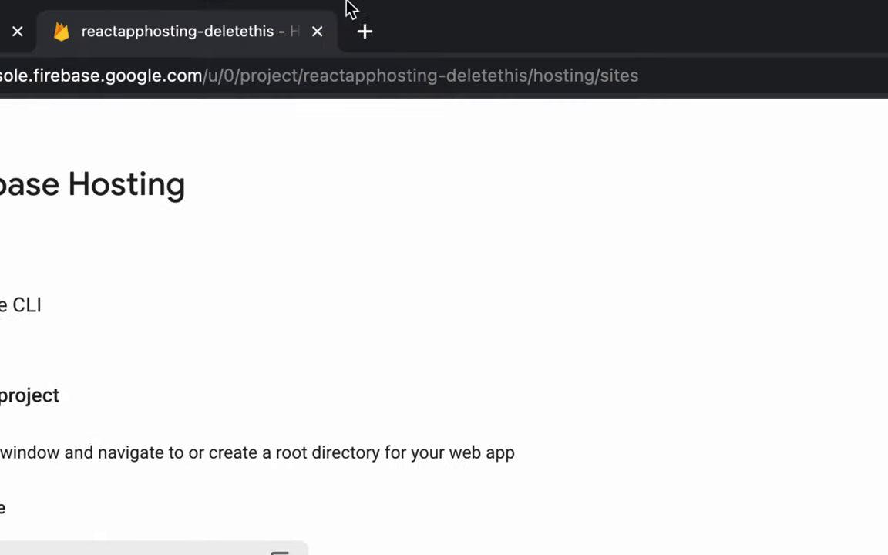
pyautogui.moveTo(639, 78); pyautogui.dragTo(530, 81)
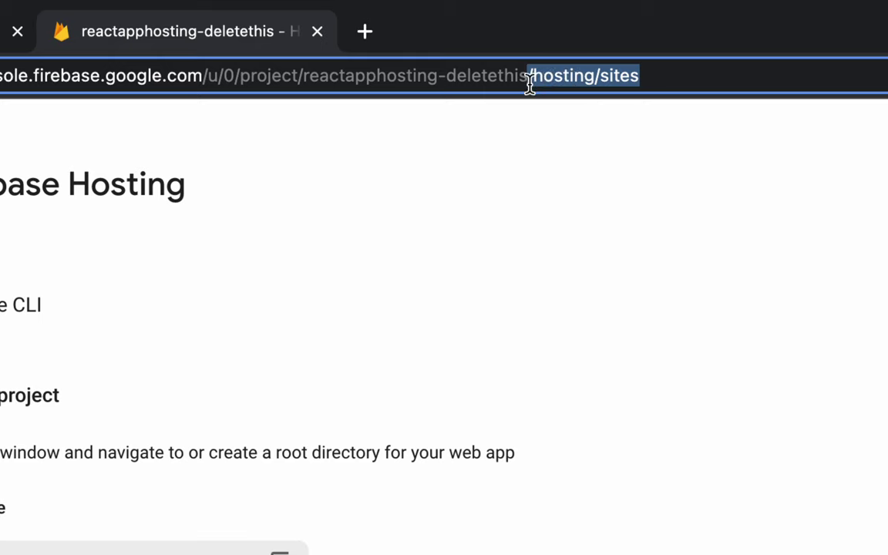
pyautogui.moveTo(304, 81); pyautogui.dragTo(527, 82)
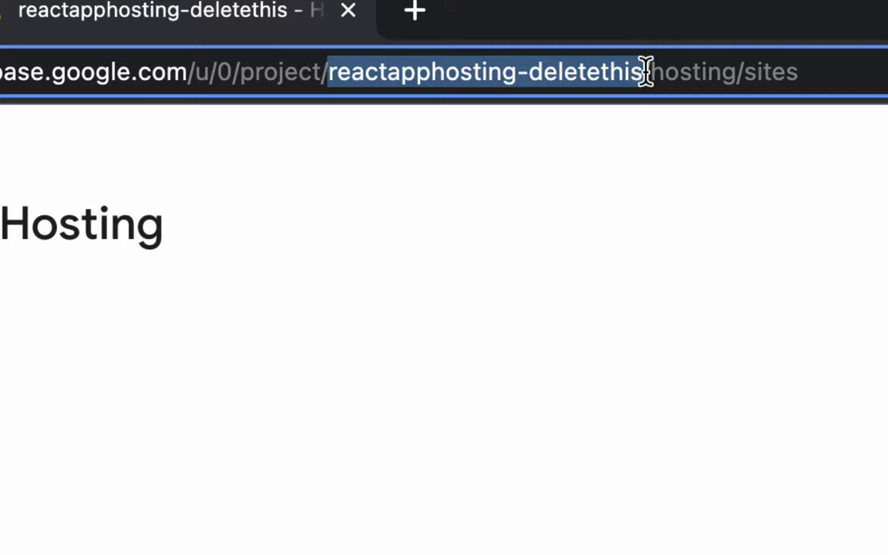
pyautogui.rightClick(453, 70)
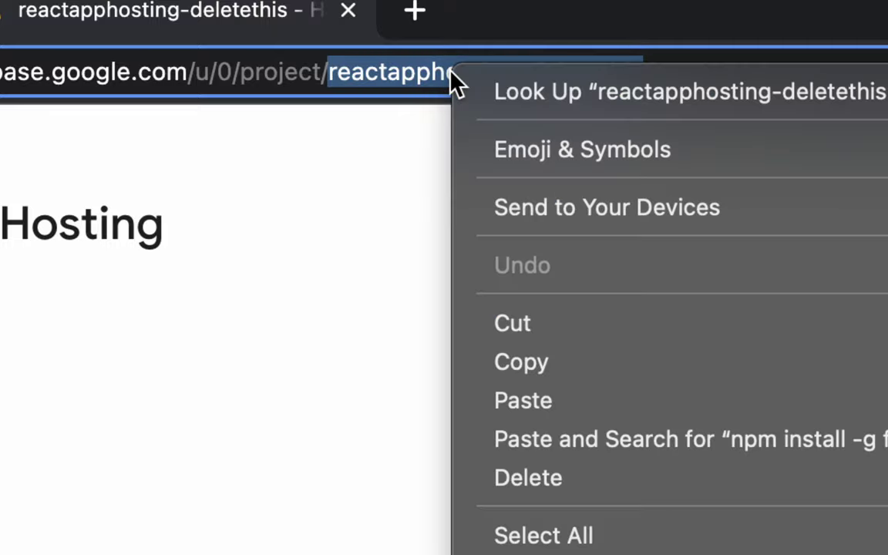
pyautogui.click(539, 362)
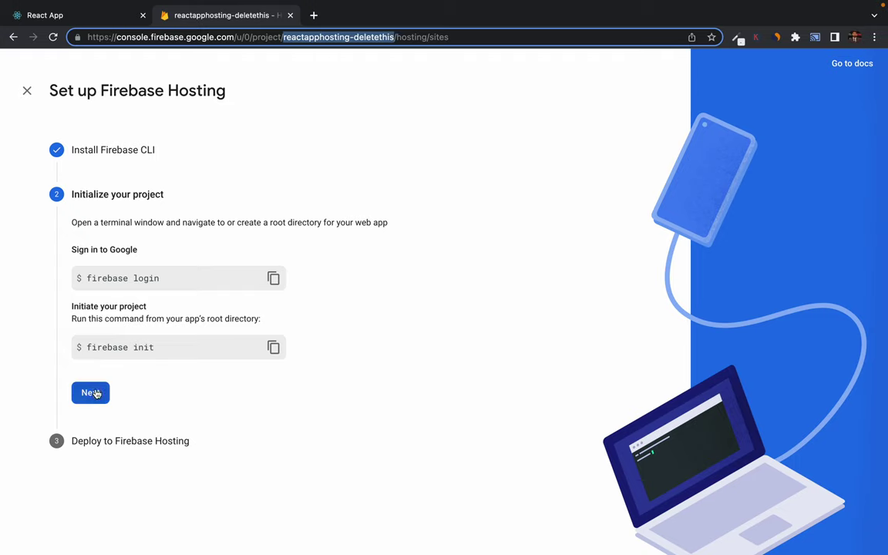
# Return to VS Code and submit reactapphosting-deletethis as the project ID, checking it in the terminal output
pyautogui.hotkey('ctrl', 'Left')
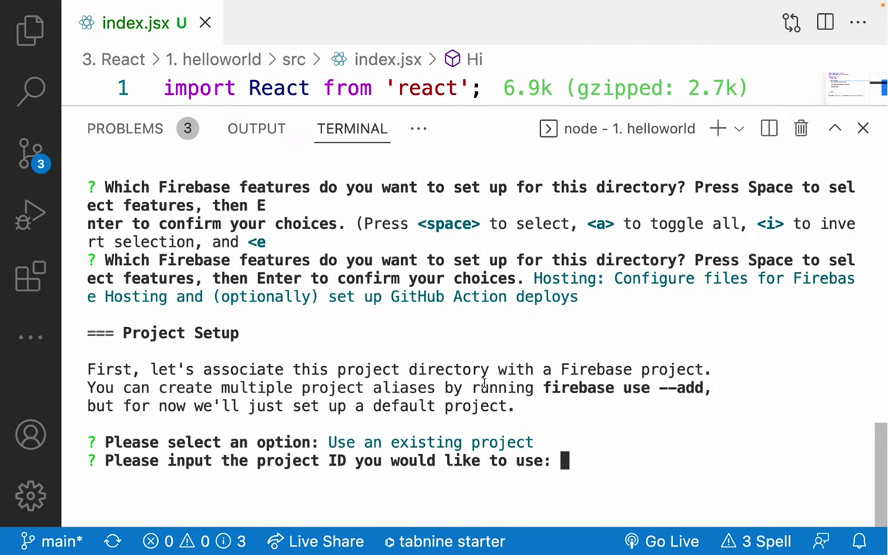
pyautogui.press('super+v')
pyautogui.press('Return')
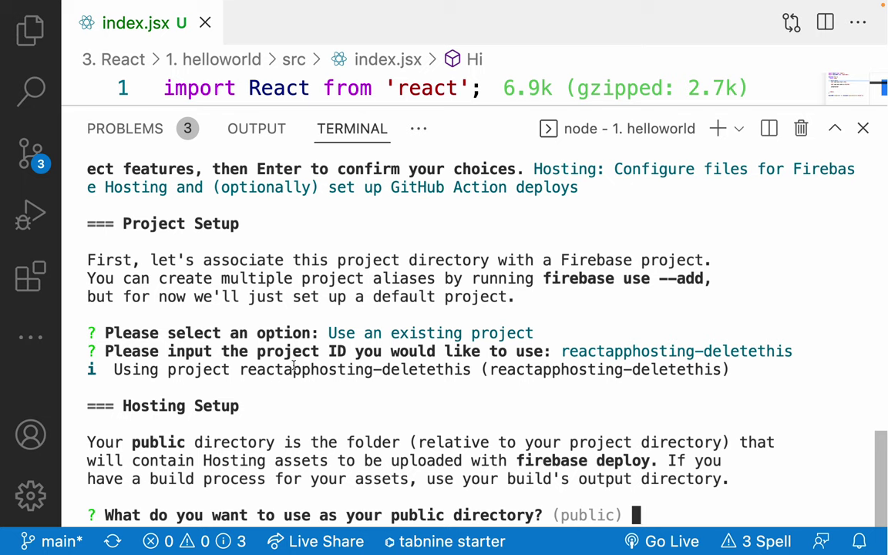
pyautogui.moveTo(240, 369); pyautogui.dragTo(753, 363)
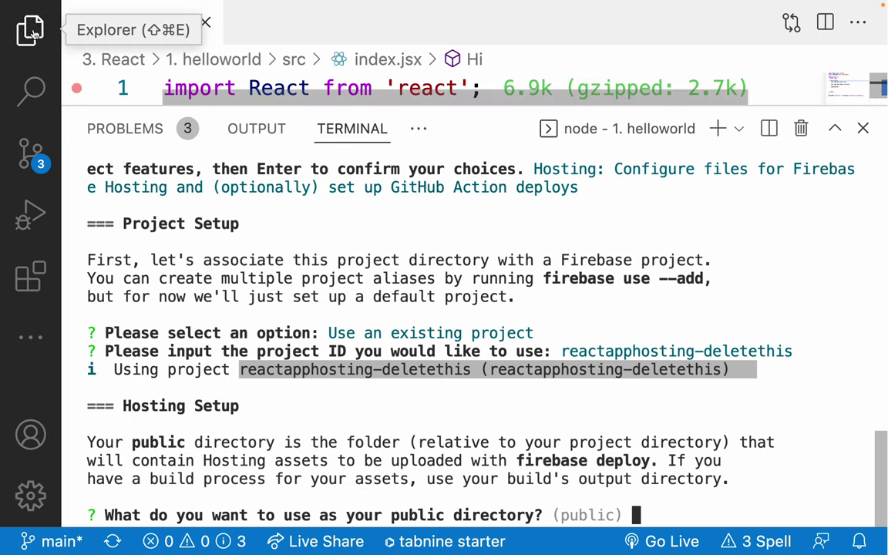
pyautogui.click(578, 461)
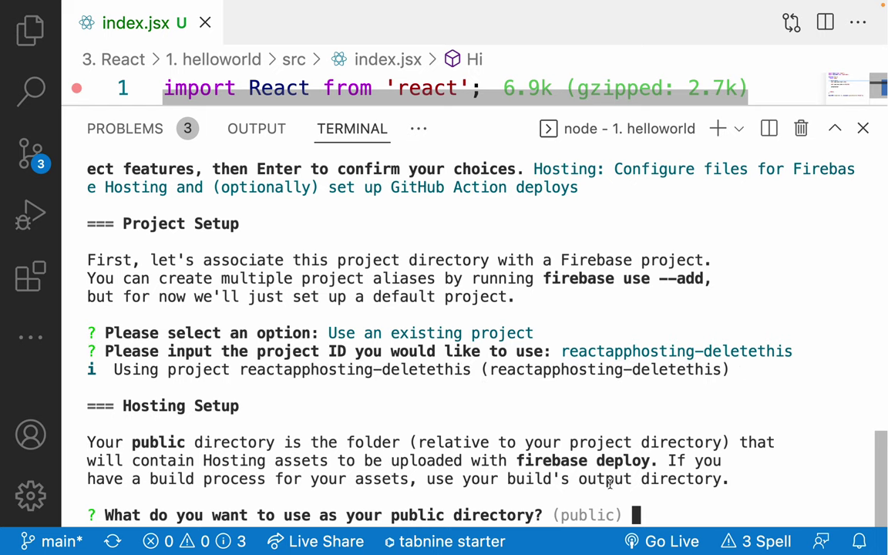
# Check the helloworld folder for the build directory and set ./build as the public directory for Firebase Hosting
pyautogui.click(44, 40)
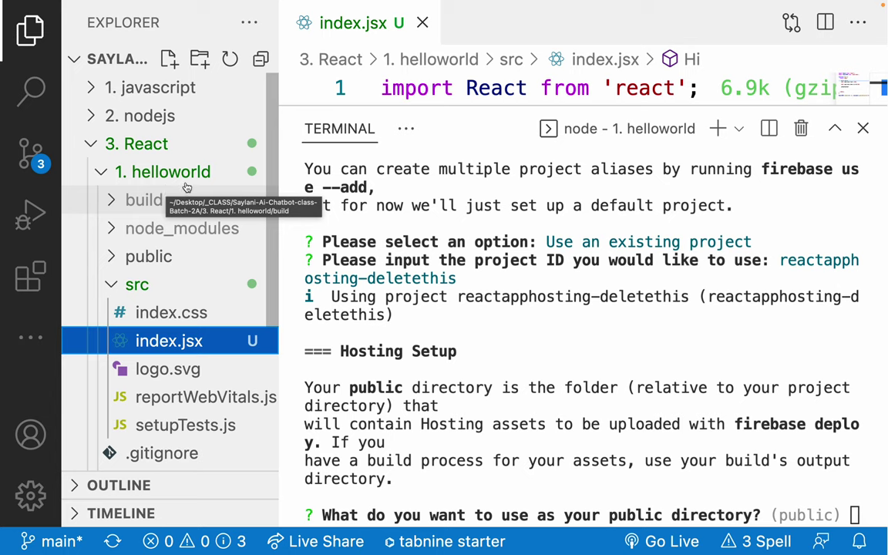
pyautogui.click(31, 32)
pyautogui.write('./buil')
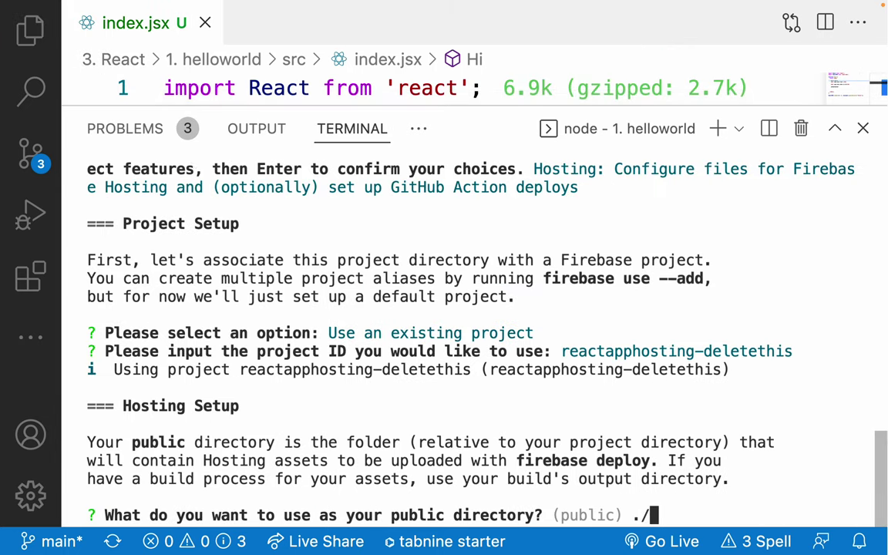
pyautogui.write('d')
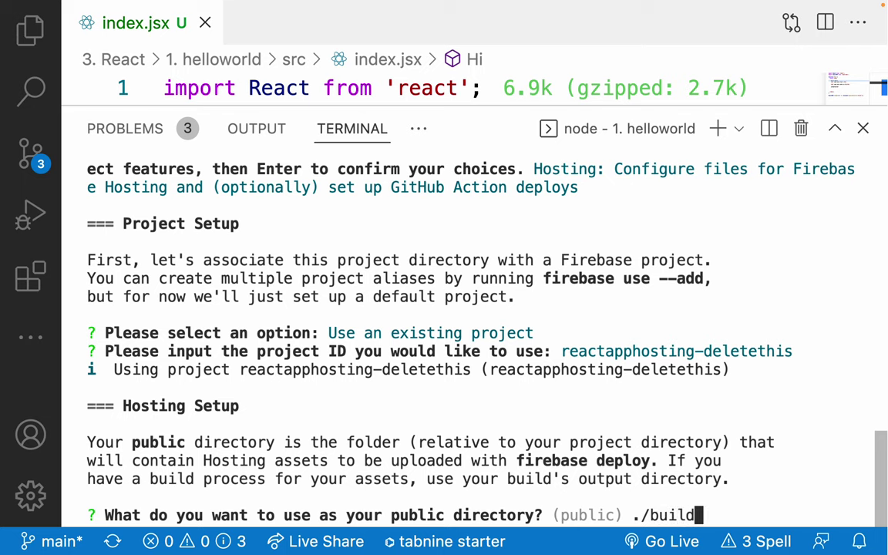
pyautogui.press('Return')
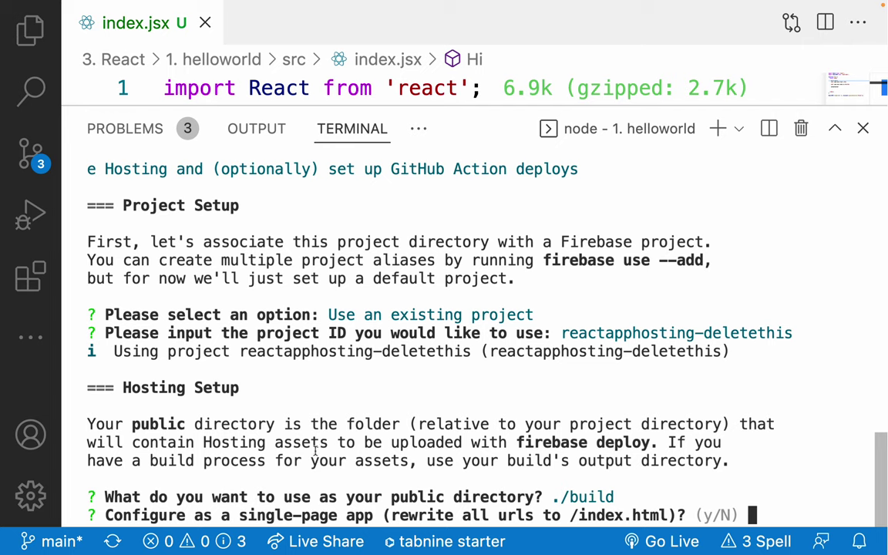
# Review the question about configuring a single-page app that rewrites all URLs to /index.html and answer No
pyautogui.moveTo(121, 515); pyautogui.dragTo(317, 515)
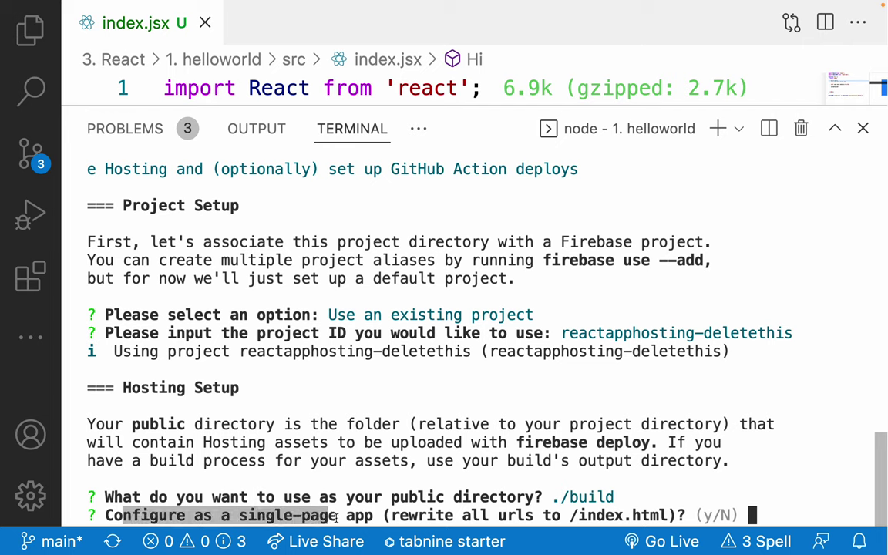
pyautogui.doubleClick(283, 515)
pyautogui.doubleClick(409, 515)
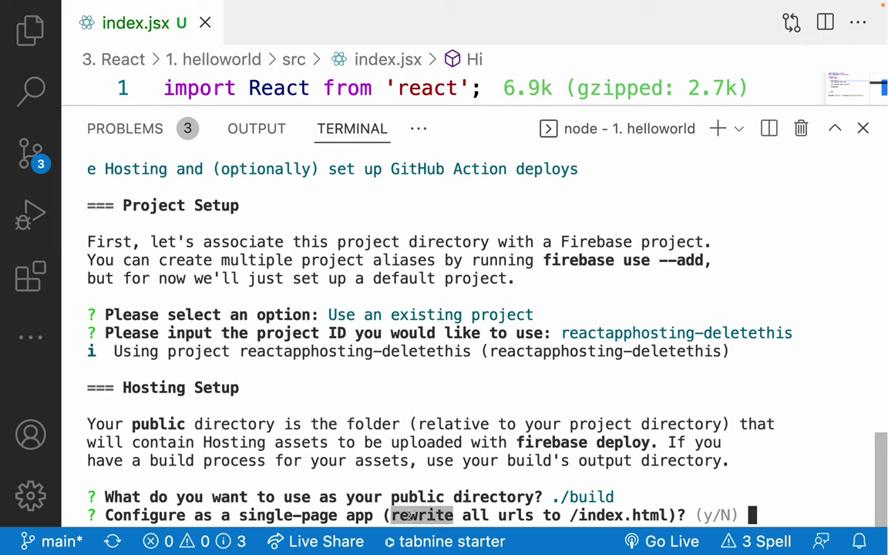
pyautogui.moveTo(570, 515); pyautogui.dragTo(668, 515)
pyautogui.click(668, 515)
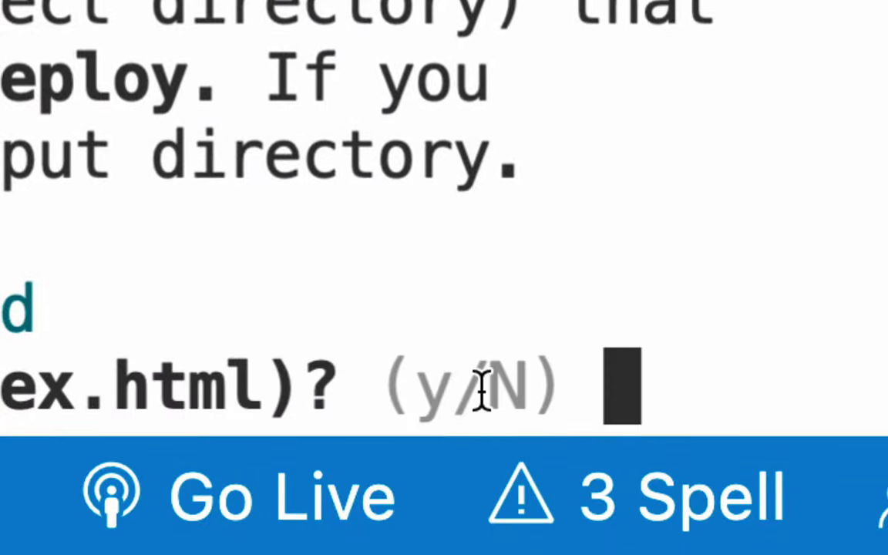
pyautogui.moveTo(480, 393); pyautogui.dragTo(523, 389)
pyautogui.moveTo(418, 388); pyautogui.dragTo(526, 383)
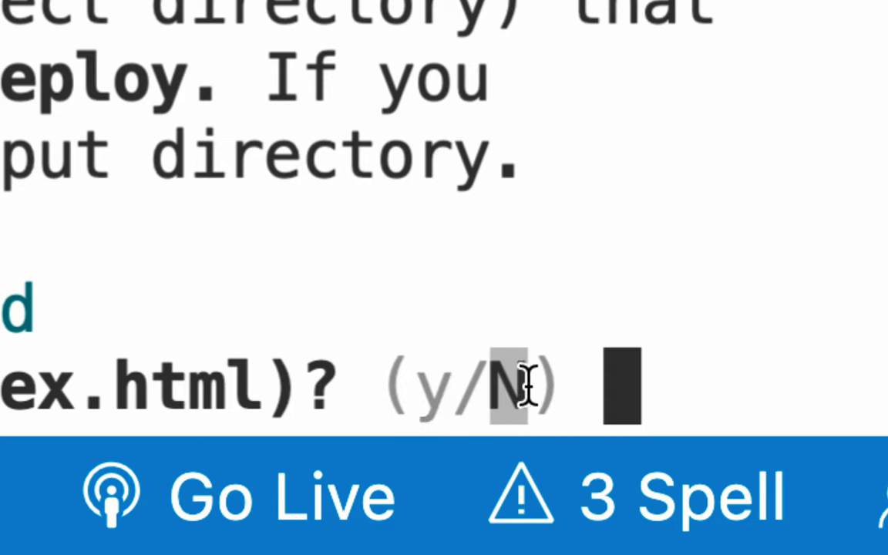
pyautogui.doubleClick(512, 383)
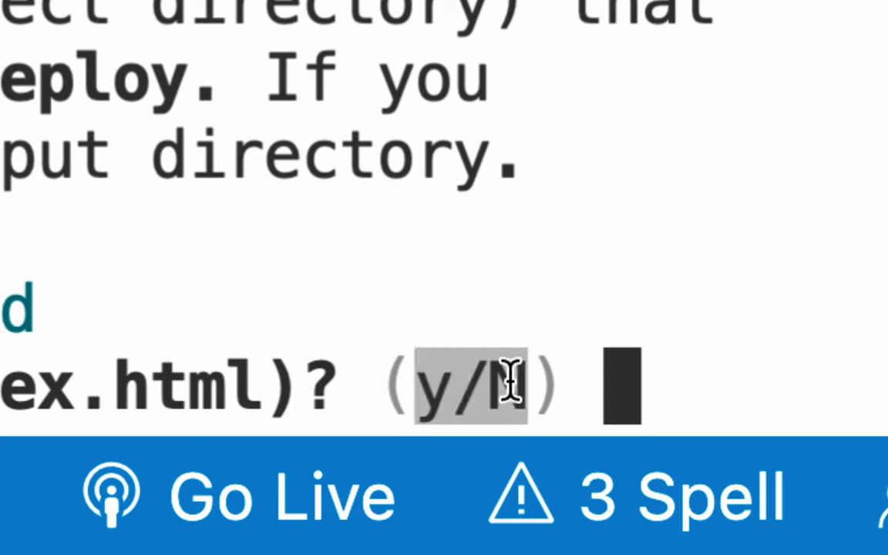
pyautogui.click(512, 383)
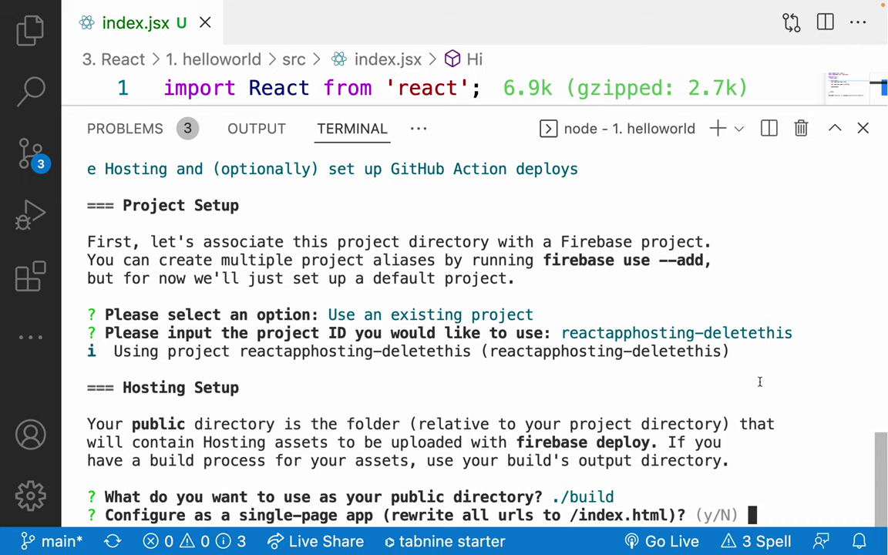
pyautogui.press('Return')
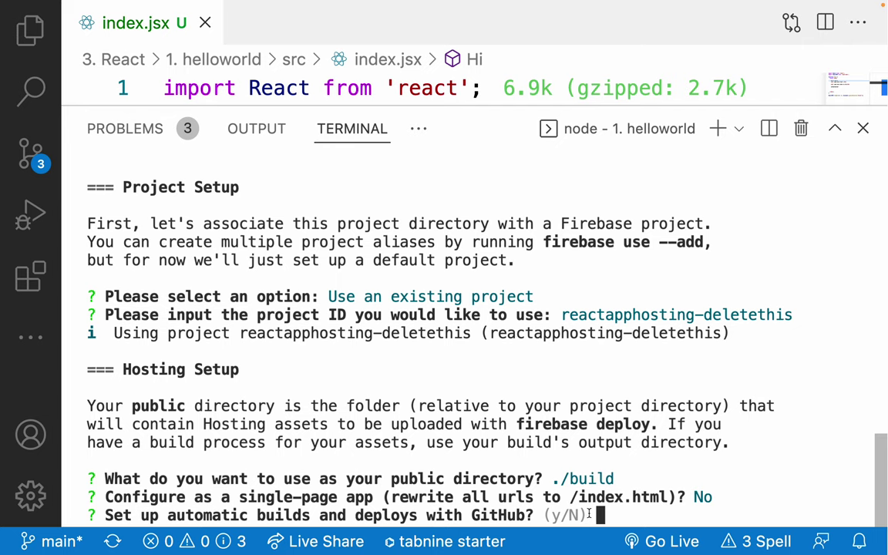
# Decline automatic builds and deploys with GitHub and decline overwriting the existing ./build/index.html
pyautogui.press('Return')
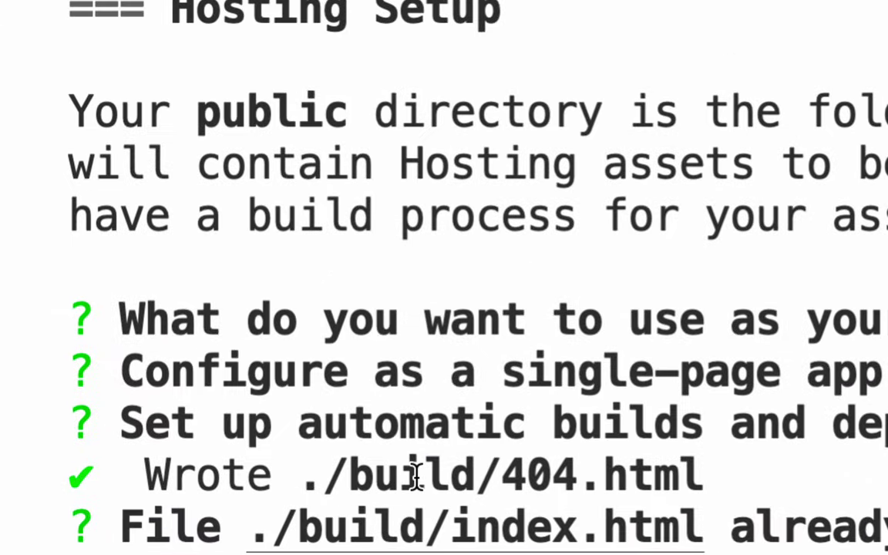
pyautogui.moveTo(301, 475); pyautogui.dragTo(715, 468)
pyautogui.click(507, 471)
pyautogui.click(746, 467)
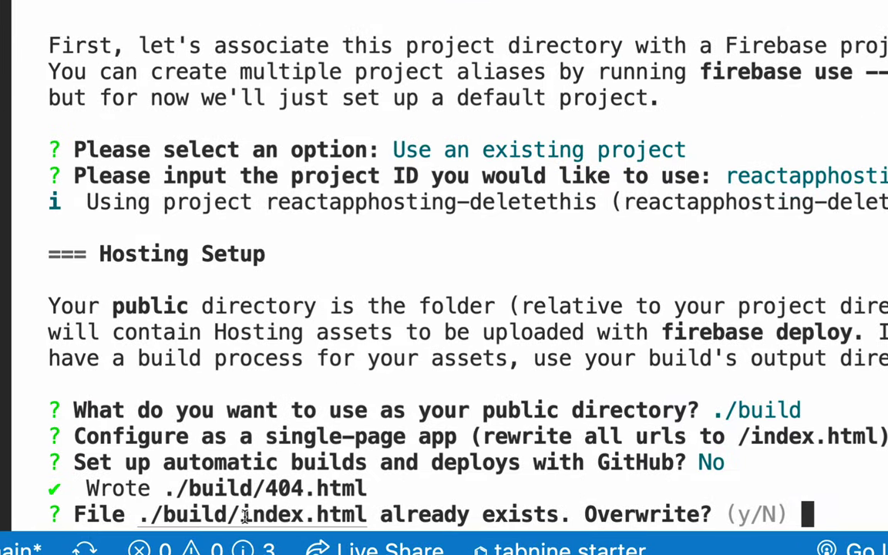
pyautogui.doubleClick(507, 514)
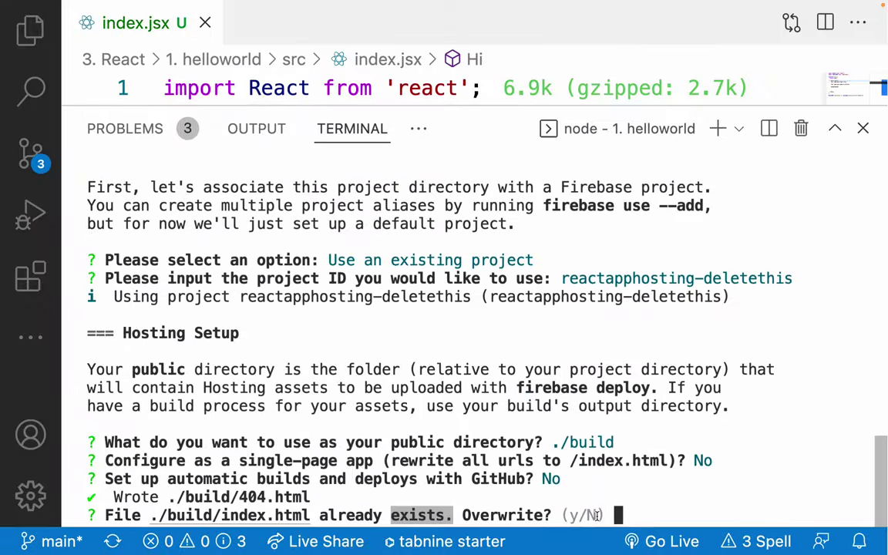
pyautogui.press('Return')
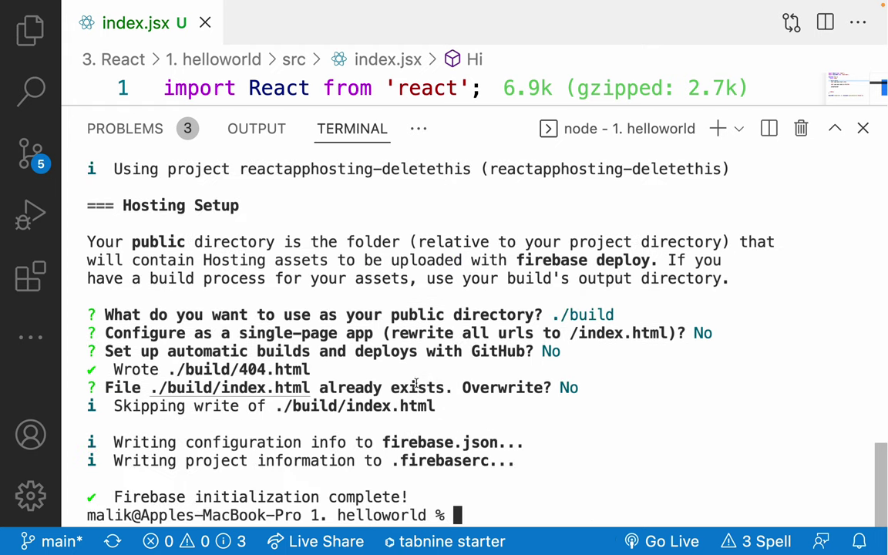
# Switch to the Firebase console in Chrome and advance the hosting setup to Deploy to Firebase Hosting, checking its deploy command
pyautogui.hotkey('ctrl', 'Right')
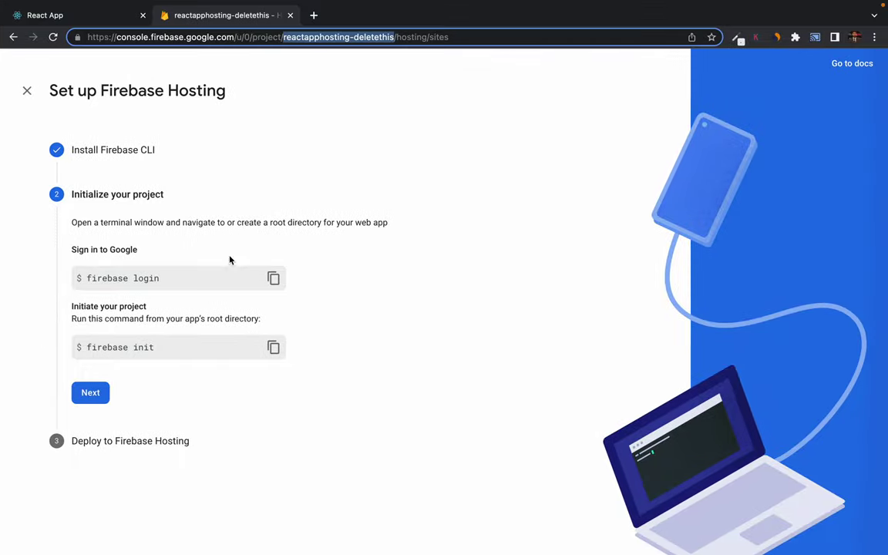
pyautogui.rightClick(73, 311)
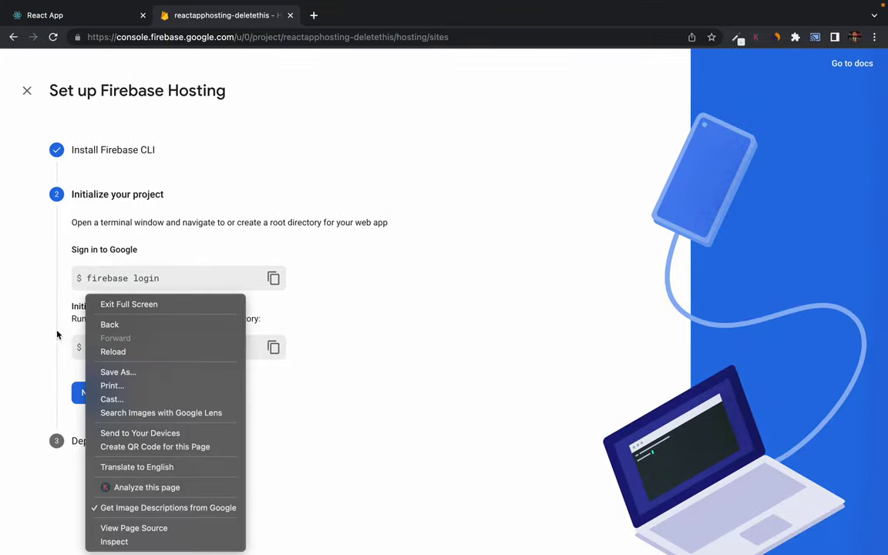
pyautogui.click(31, 331)
pyautogui.click(90, 394)
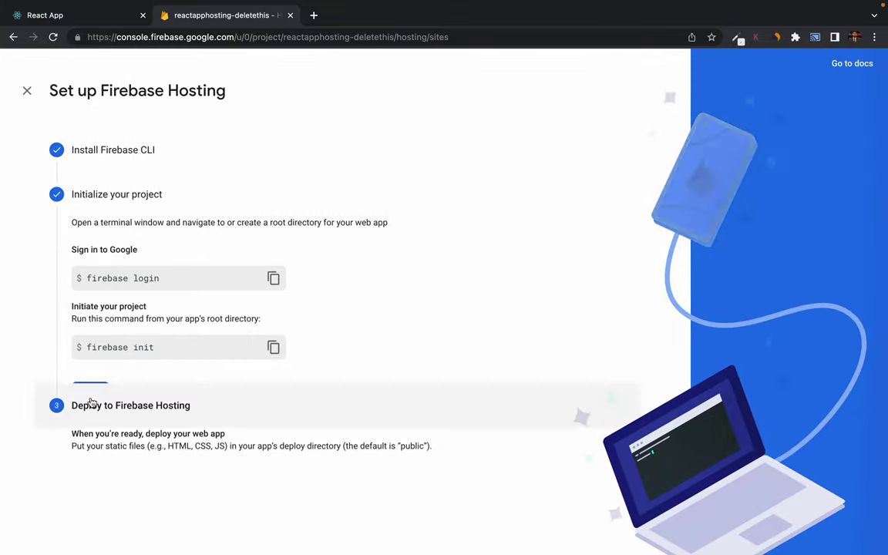
pyautogui.moveTo(84, 325); pyautogui.dragTo(186, 322)
pyautogui.click(187, 323)
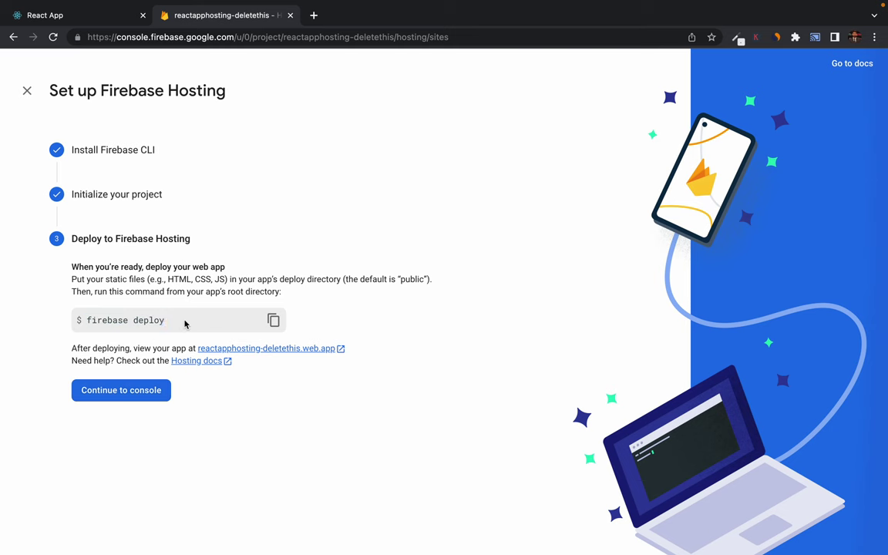
# Return to VS Code and run firebase deploy in the helloworld project's terminal
pyautogui.hotkey('ctrl', 'Left')
pyautogui.write('firebase deploy')
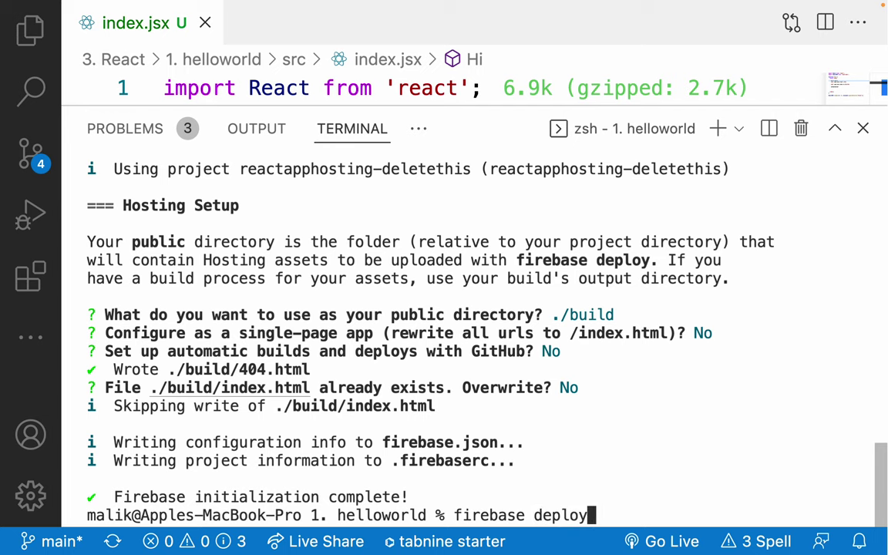
pyautogui.press('Return')
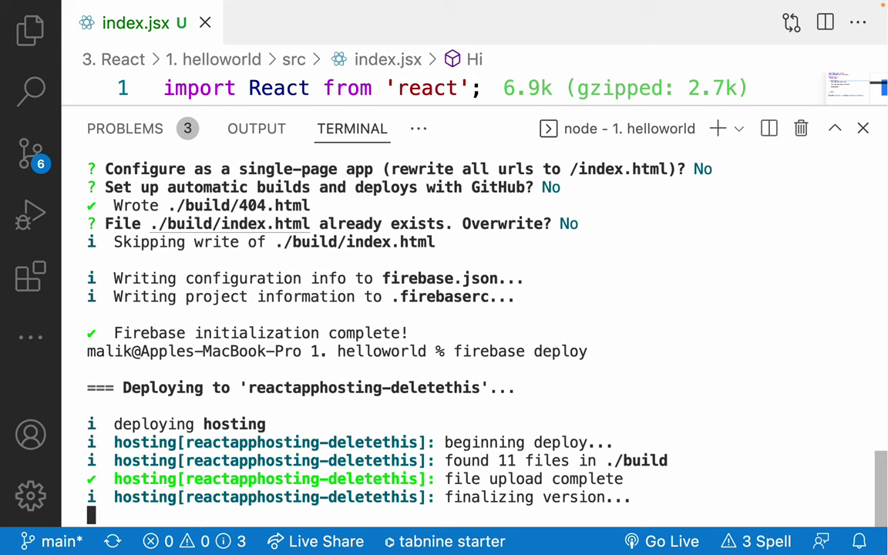
# Open firebase.json from the helloworld folder with more editor space and examine its hosting settings, especially the public directory value
pyautogui.press('super+b')
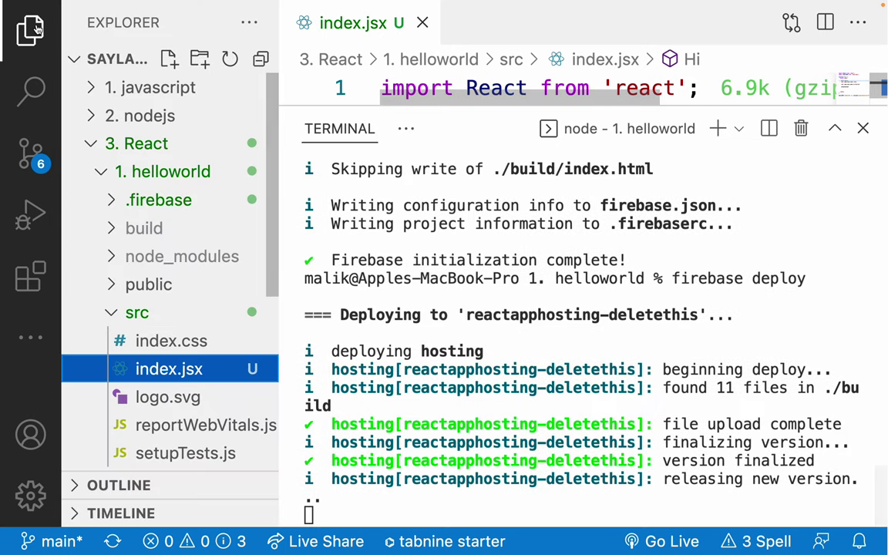
pyautogui.click(107, 173)
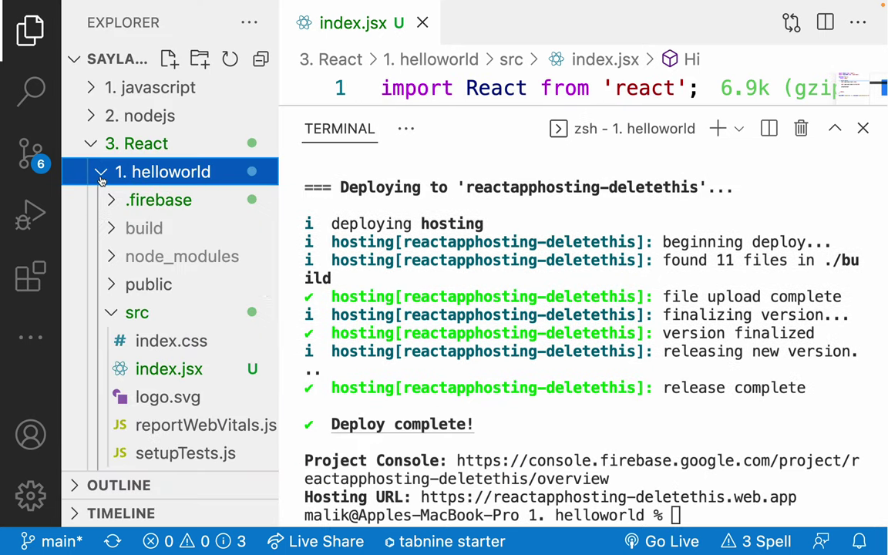
pyautogui.click(112, 312)
pyautogui.scroll(-5, 139, 324)
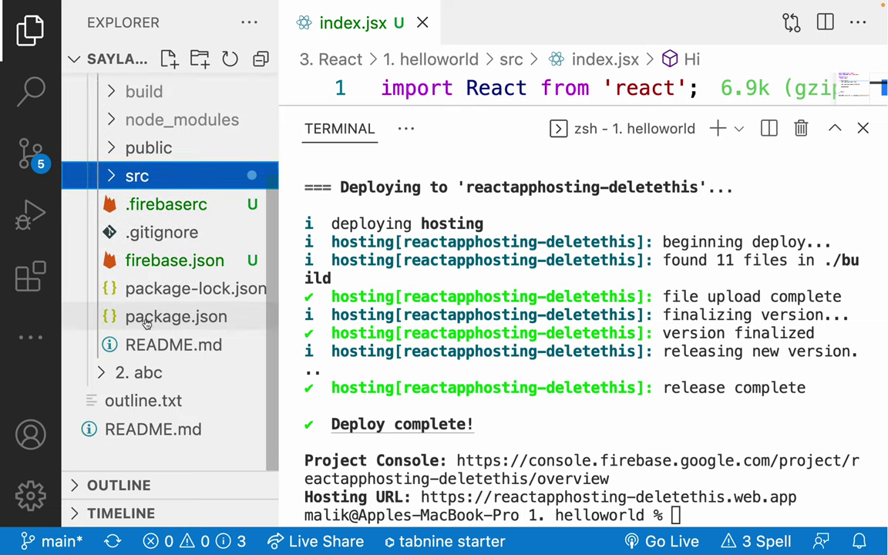
pyautogui.click(154, 262)
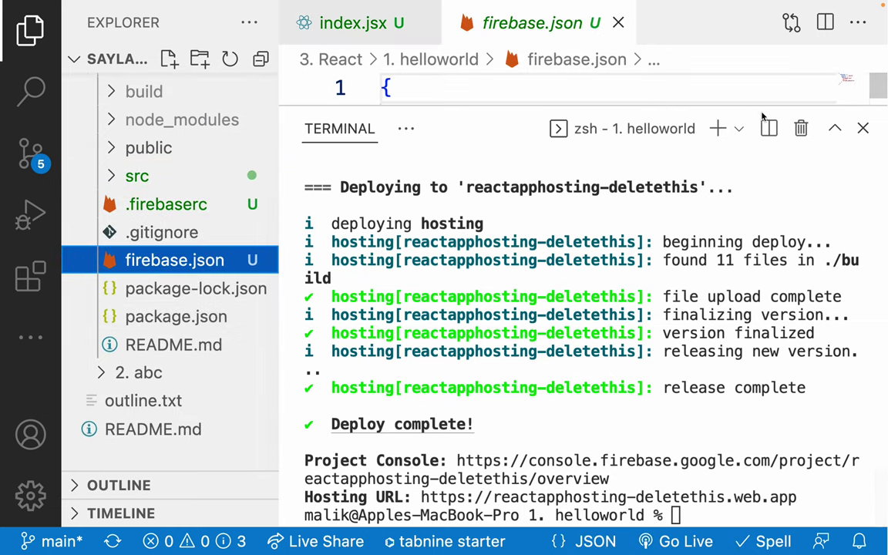
pyautogui.moveTo(745, 106); pyautogui.dragTo(745, 362)
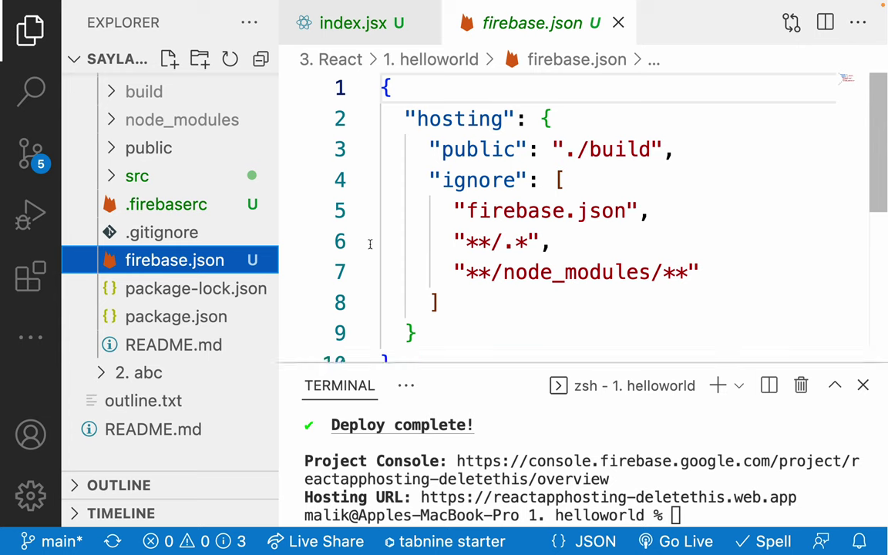
pyautogui.moveTo(383, 88); pyautogui.dragTo(486, 232)
pyautogui.click(486, 232)
pyautogui.scroll(3, 487, 224)
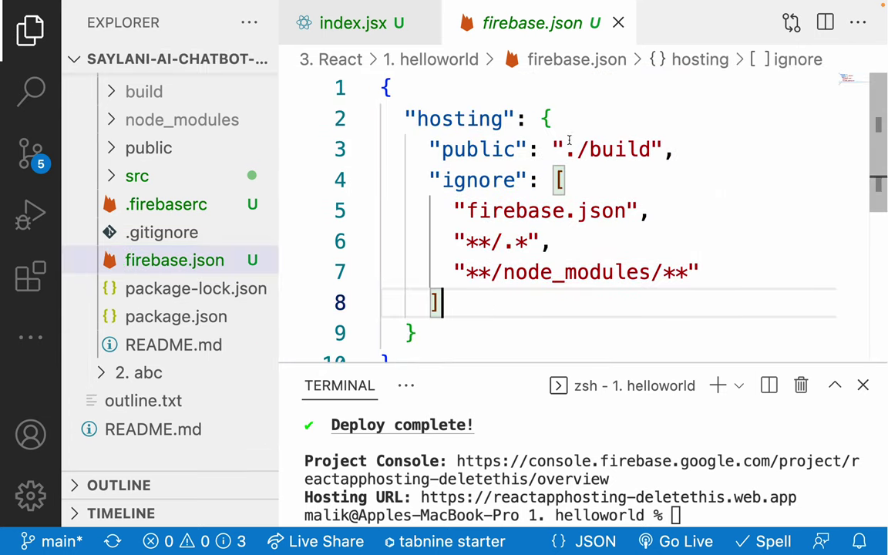
pyautogui.moveTo(566, 150); pyautogui.dragTo(653, 150)
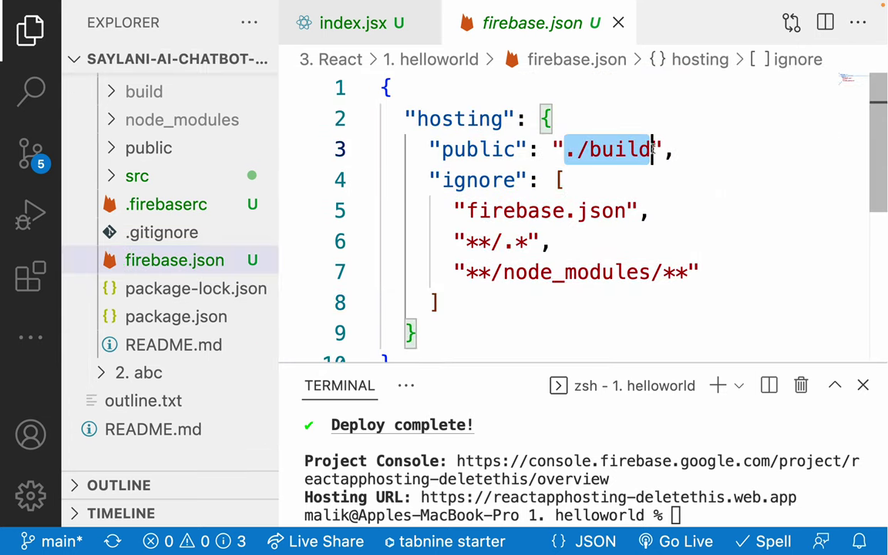
# Open .firebaserc and examine which Firebase project is set as the default
pyautogui.click(160, 216)
pyautogui.moveTo(571, 148); pyautogui.dragTo(670, 150)
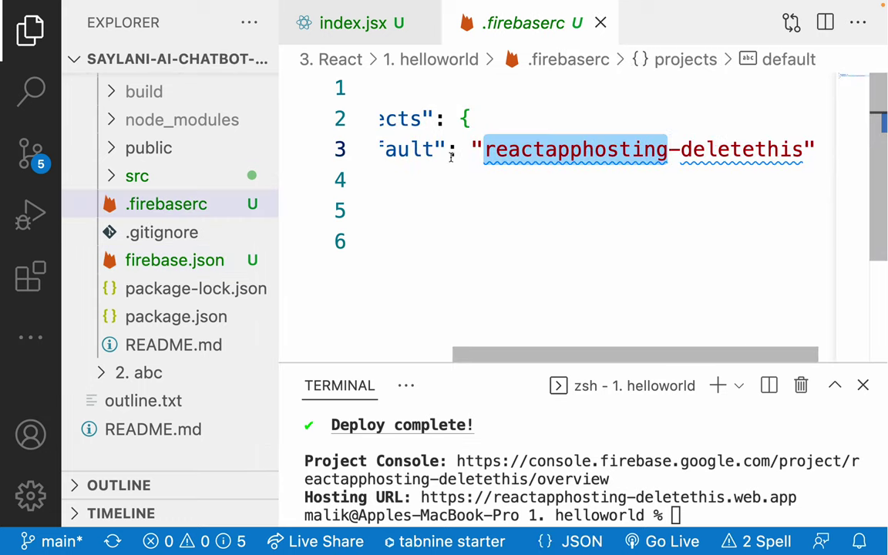
pyautogui.moveTo(381, 150); pyautogui.dragTo(422, 154)
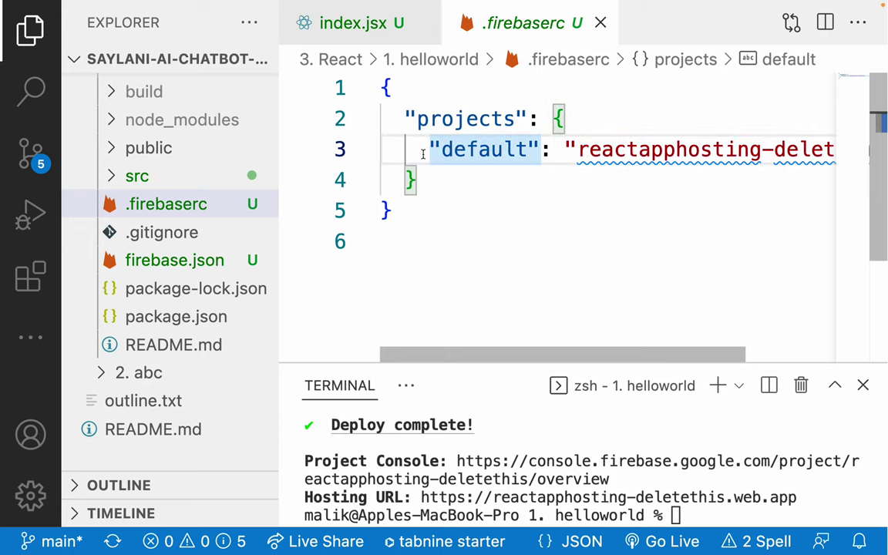
pyautogui.moveTo(405, 154); pyautogui.dragTo(401, 152)
pyautogui.click(493, 180)
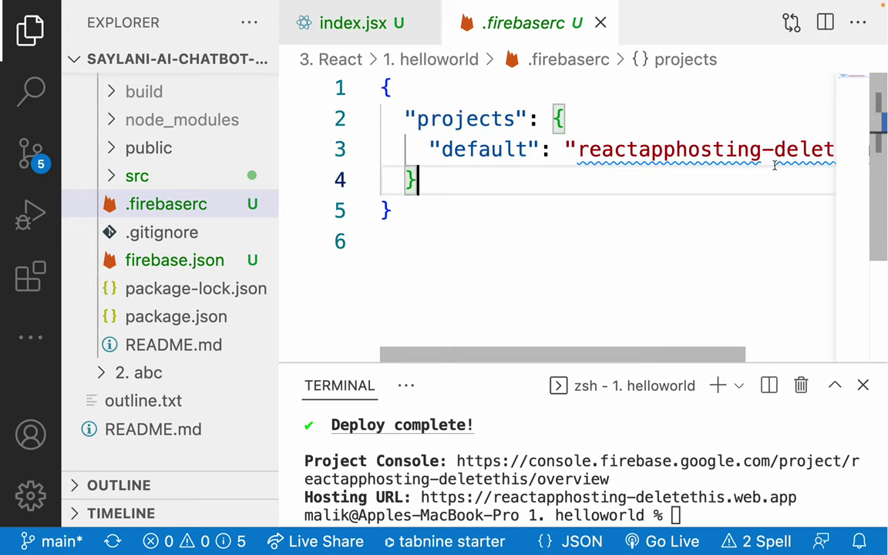
pyautogui.click(541, 214)
# Go back to index.jsx, enlarge the terminal and highlight the Hosting URL in the deploy output
pyautogui.click(347, 24)
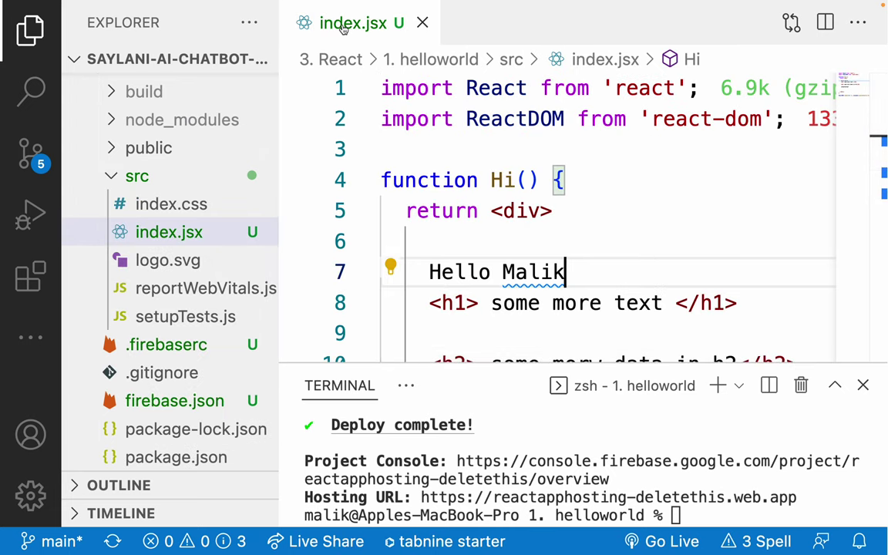
pyautogui.moveTo(484, 360); pyautogui.dragTo(484, 137)
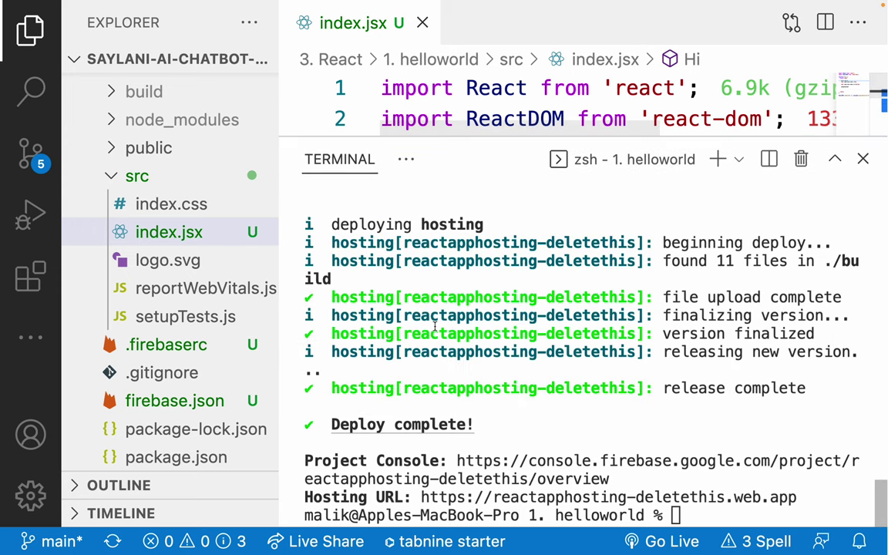
pyautogui.click(335, 416)
pyautogui.moveTo(331, 423); pyautogui.dragTo(545, 424)
pyautogui.click(414, 460)
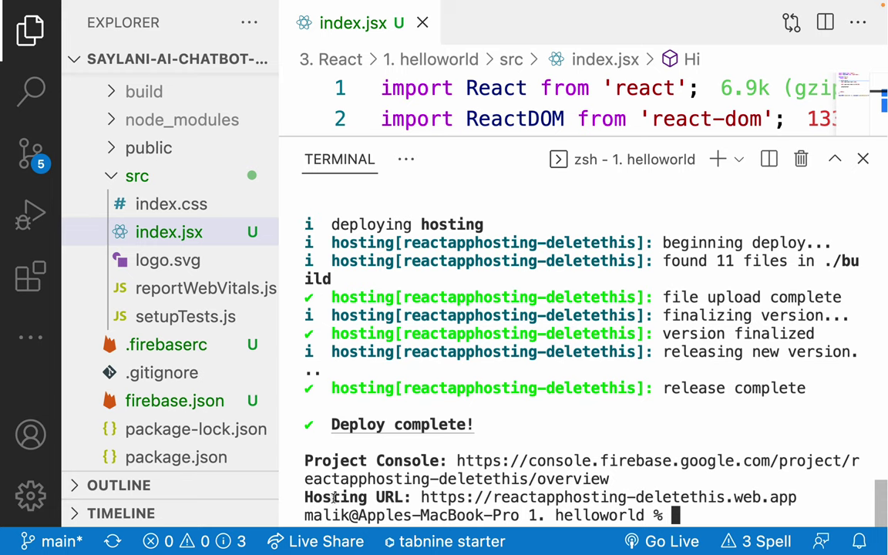
pyautogui.moveTo(308, 496); pyautogui.dragTo(794, 500)
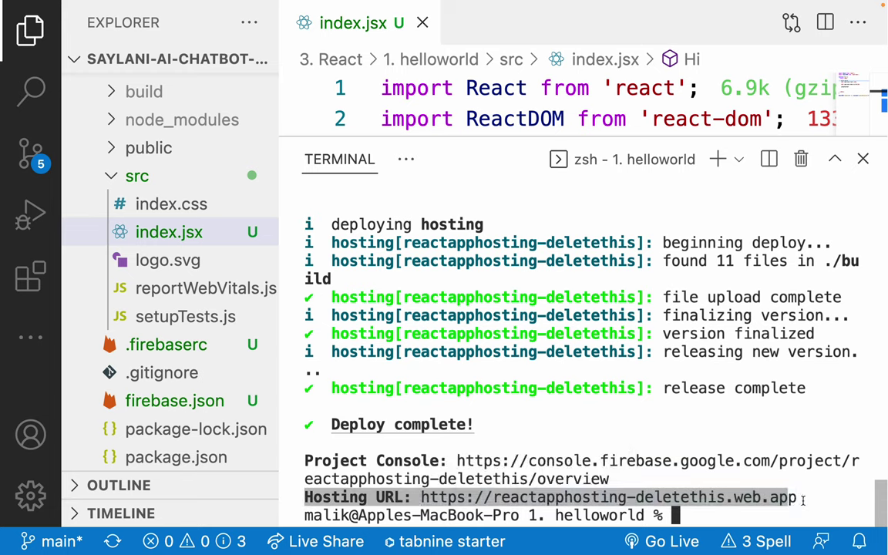
# Copy the highlighted Hosting URL, switch to Chrome and finish the Firebase Hosting setup by continuing to the console
pyautogui.press('super+c')
pyautogui.hotkey('ctrl', 'Right')
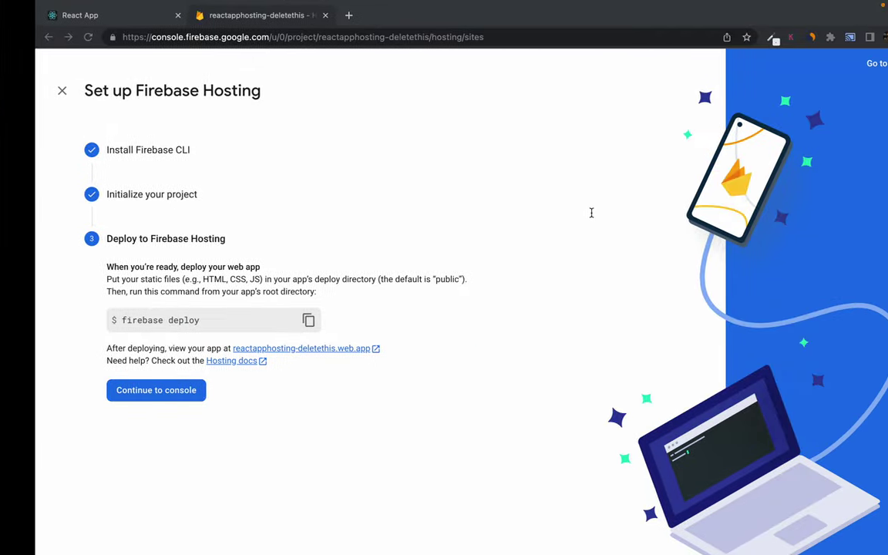
pyautogui.click(112, 399)
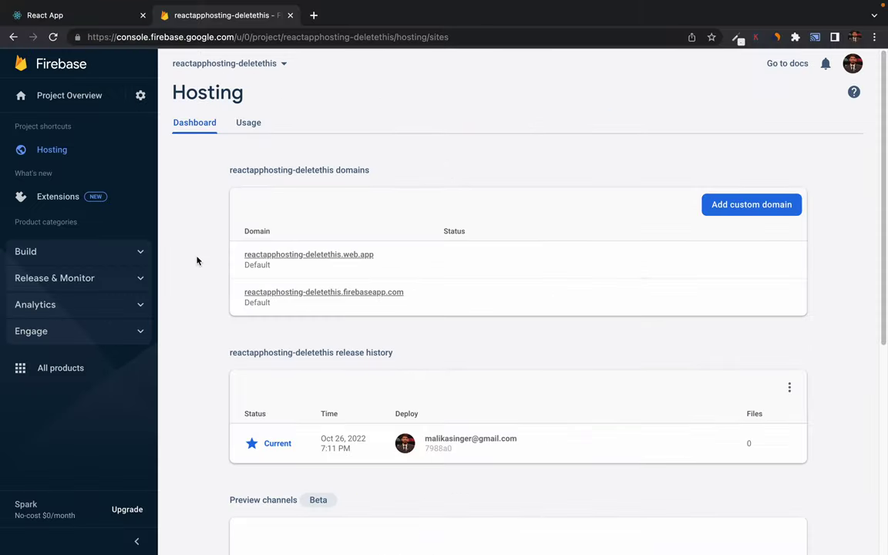
# Reopen the reactapphosting-deletethis project from the Firebase console's project list and go to its Hosting dashboard
pyautogui.click(54, 64)
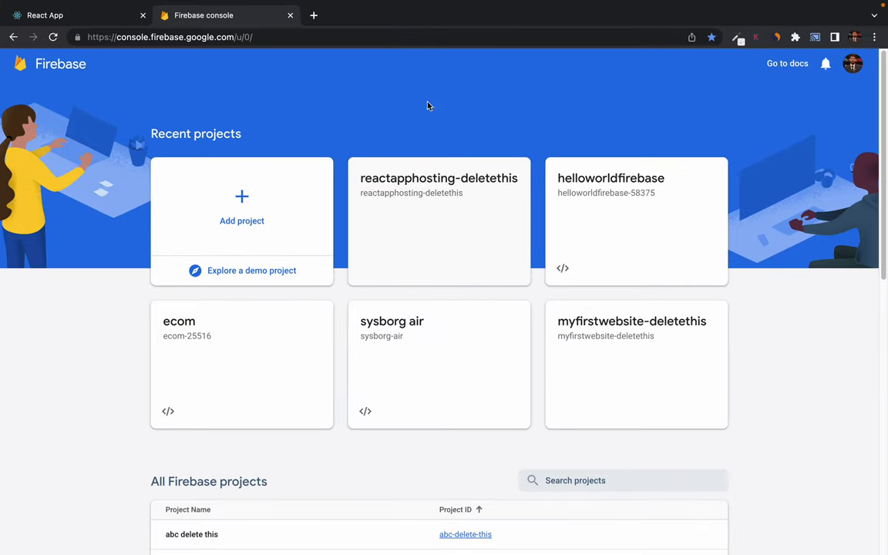
pyautogui.click(416, 176)
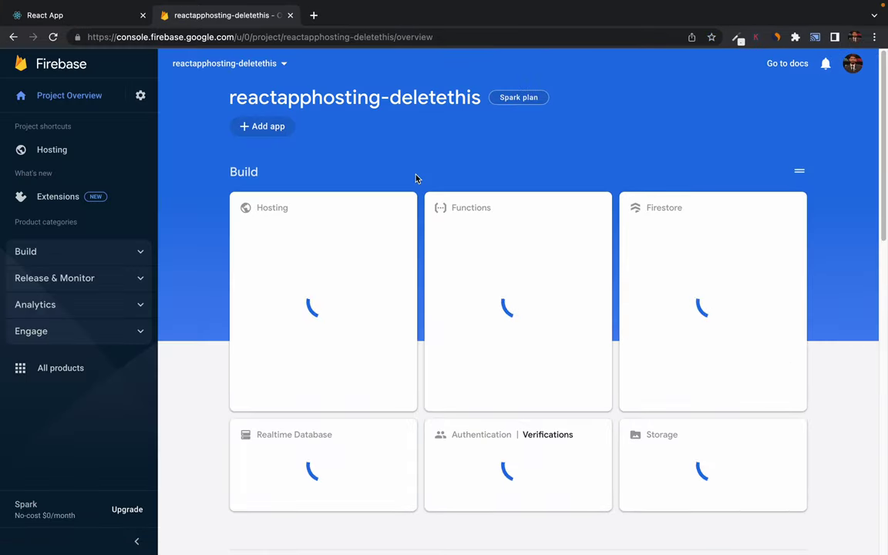
pyautogui.click(114, 257)
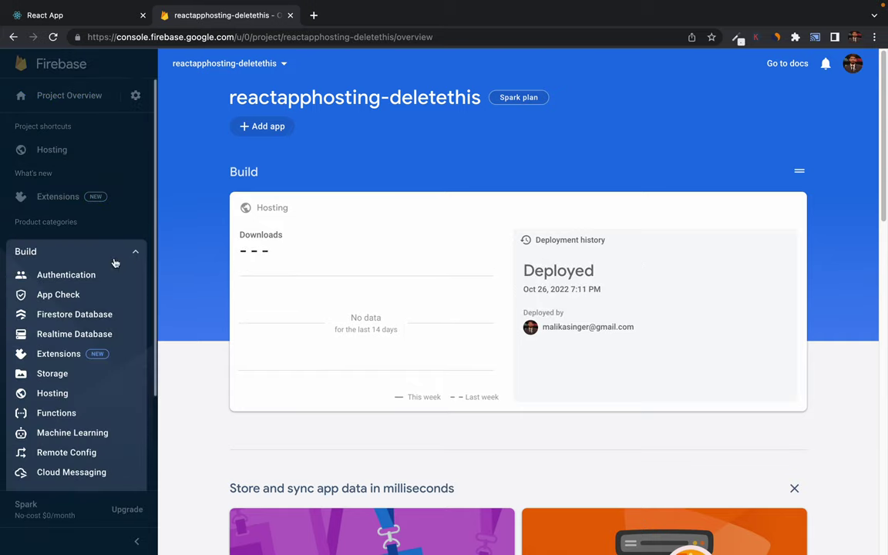
pyautogui.click(51, 393)
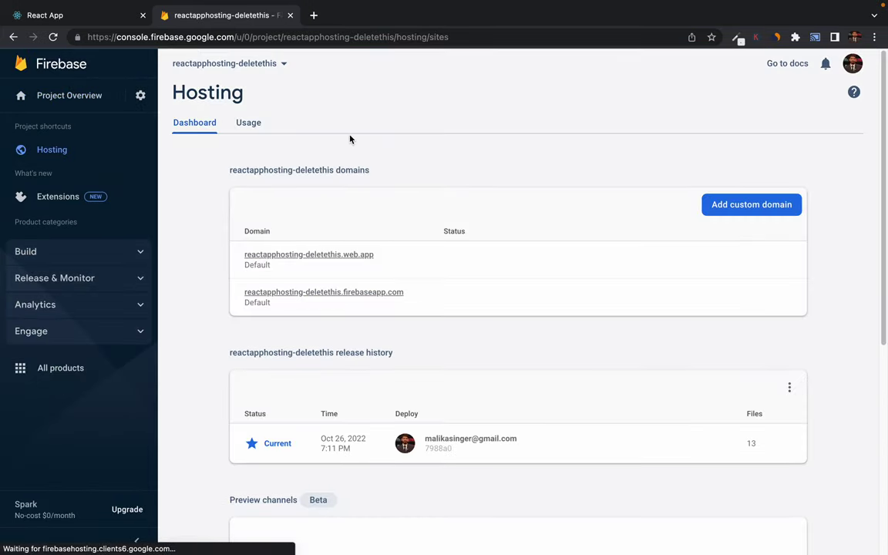
# Examine the project's release history on the Hosting dashboard and open the deployed site at reactapphosting-deletethis.web.app
pyautogui.scroll(-2, 216, 320)
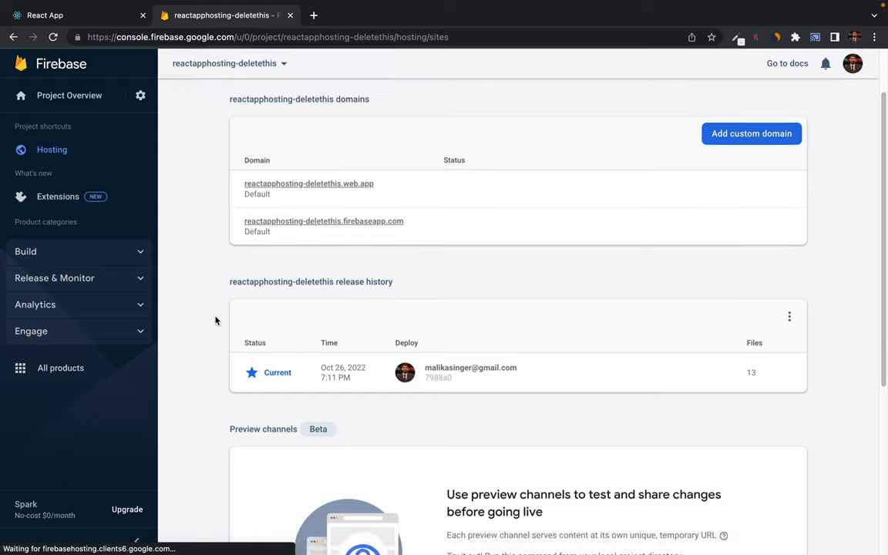
pyautogui.scroll(-3, 216, 320)
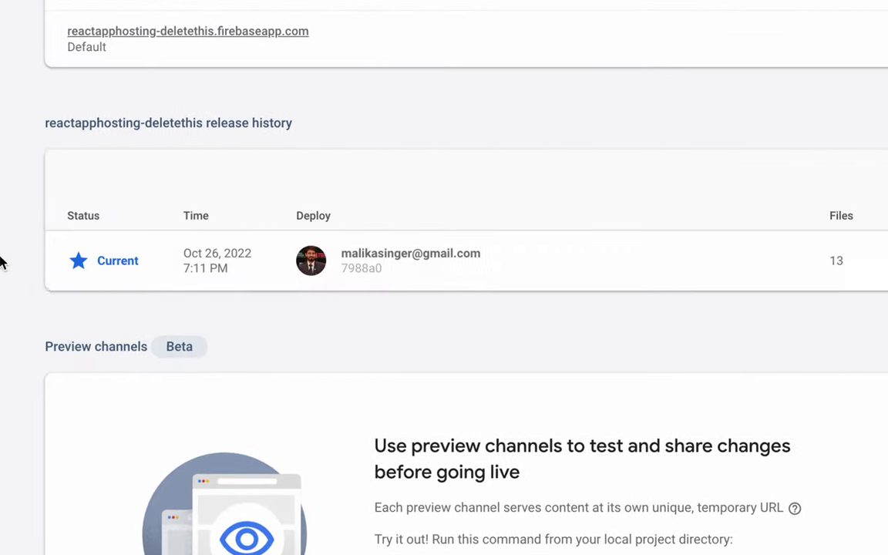
pyautogui.moveTo(237, 278); pyautogui.dragTo(298, 275)
pyautogui.click(297, 276)
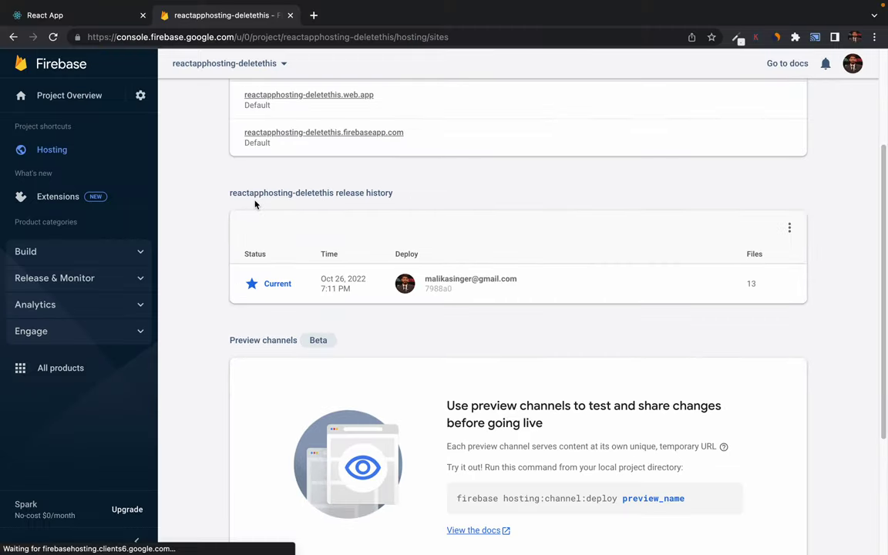
pyautogui.scroll(4, 255, 204)
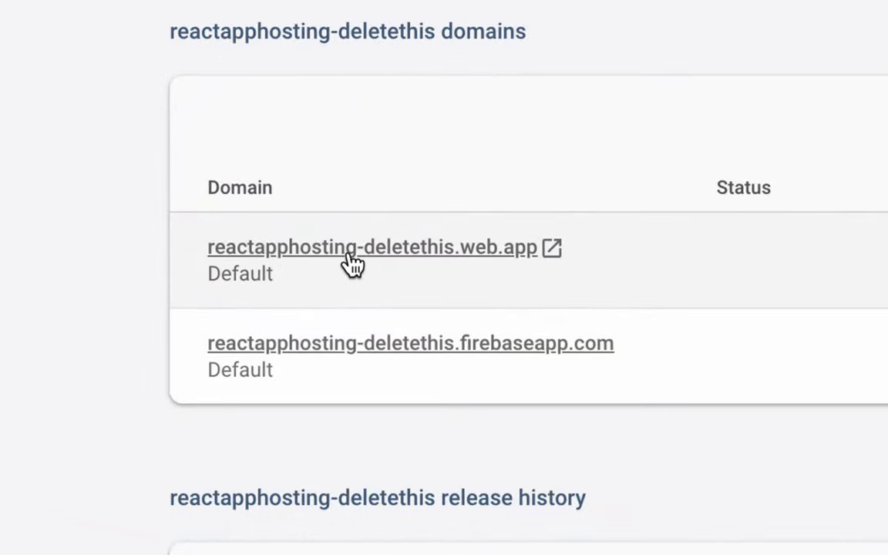
pyautogui.click(349, 257)
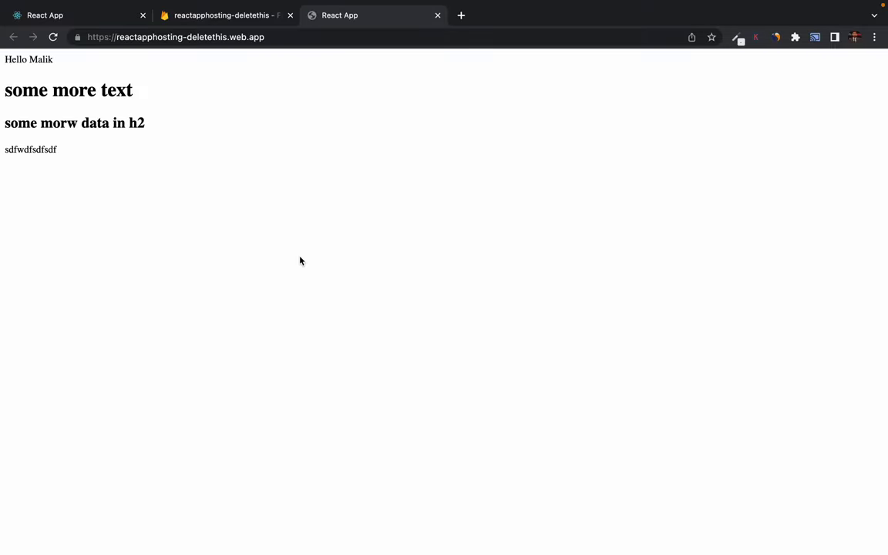
# Share the live site's address on the air.sysborg.com shared clipboard in a new browser tab, and return to the live site
pyautogui.click(180, 38)
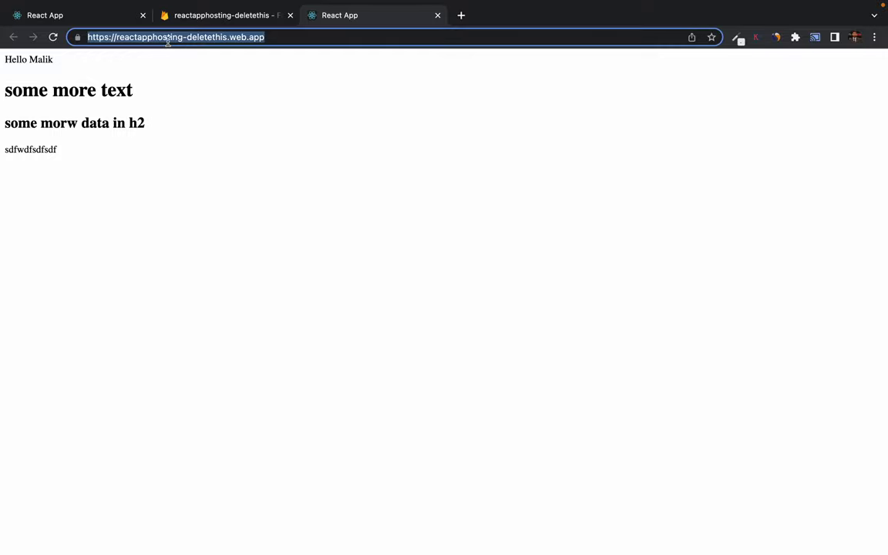
pyautogui.click(461, 14)
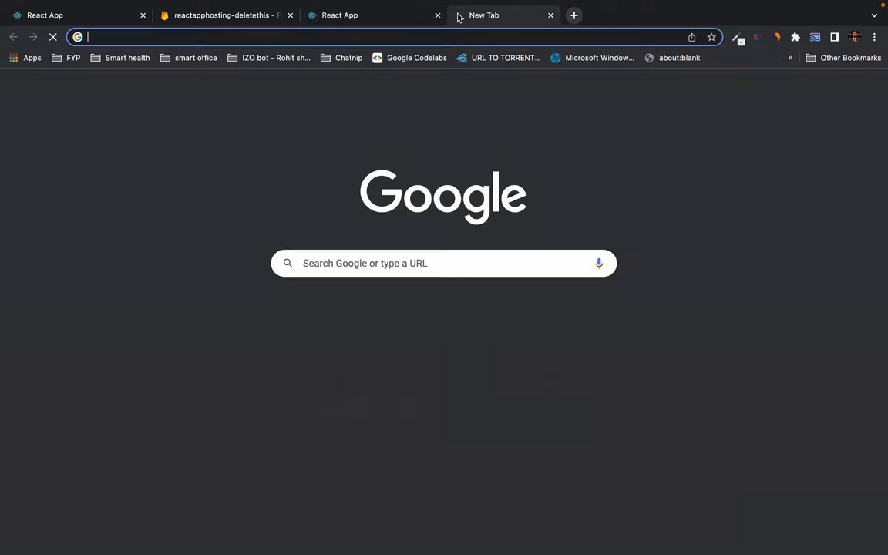
pyautogui.write('s')
pyautogui.press('BackSpace')
pyautogui.press('BackSpace')
pyautogui.write('air')
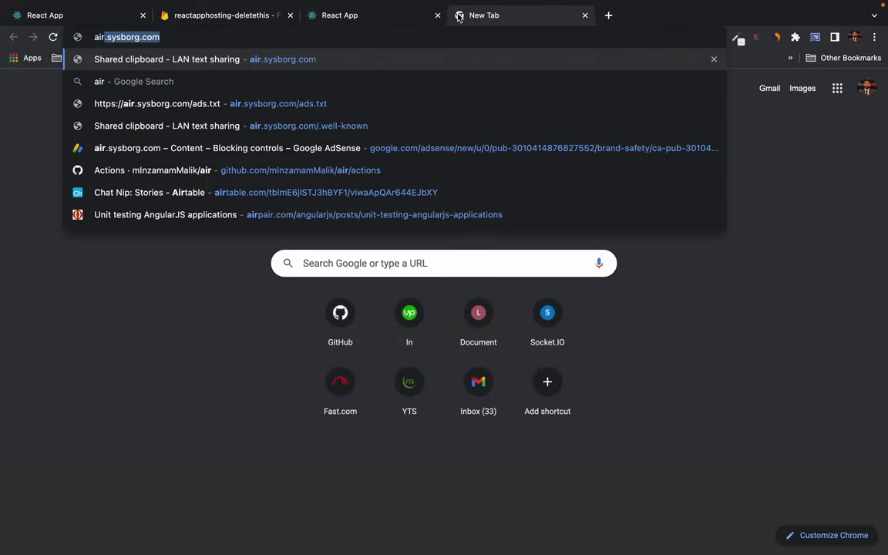
pyautogui.press('Return')
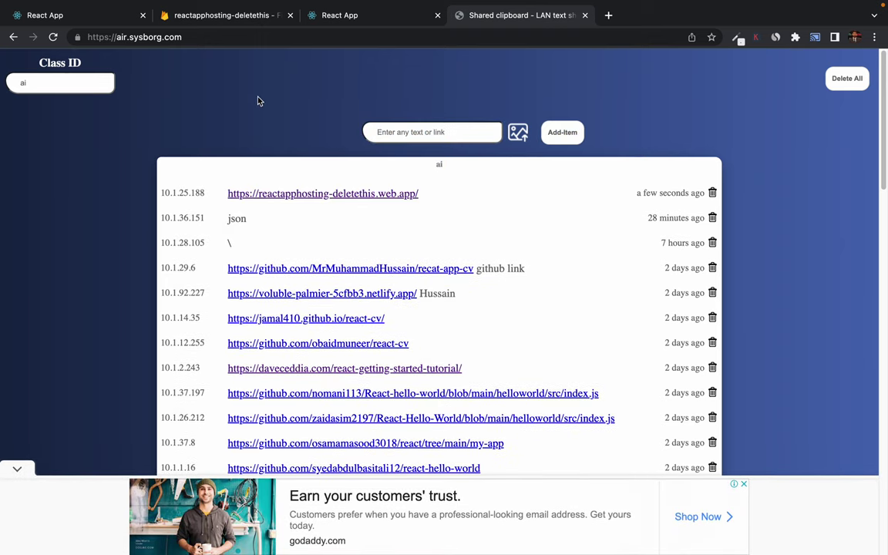
pyautogui.click(363, 18)
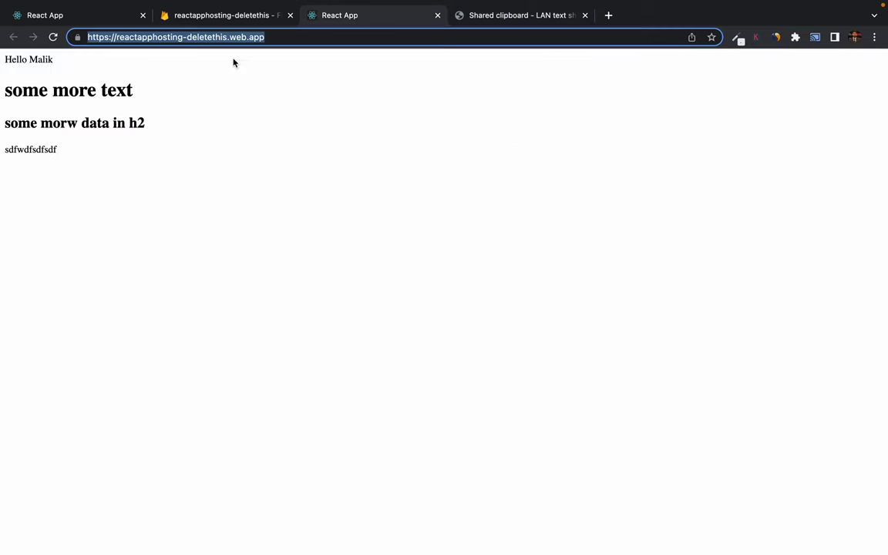
# Return to VS Code, rebalance the editor and terminal heights, and add two line breaks after sdfwdfsdfsdf in index.jsx
pyautogui.hotkey('ctrl', 'Left')
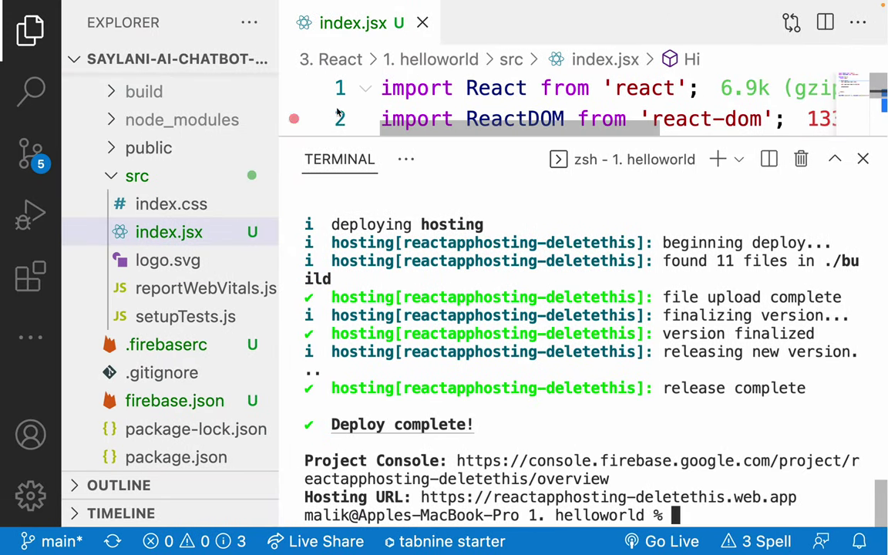
pyautogui.moveTo(403, 135); pyautogui.dragTo(402, 356)
pyautogui.click(406, 211)
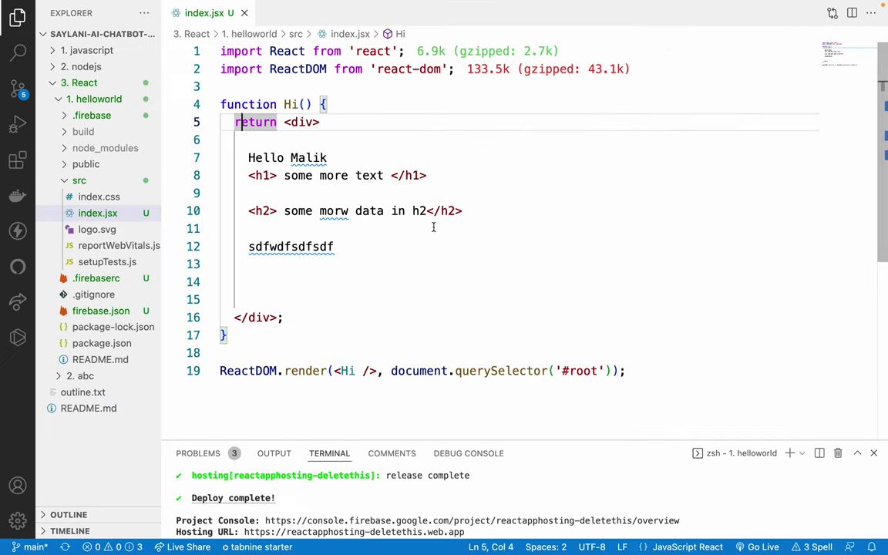
pyautogui.moveTo(293, 437); pyautogui.dragTo(302, 280)
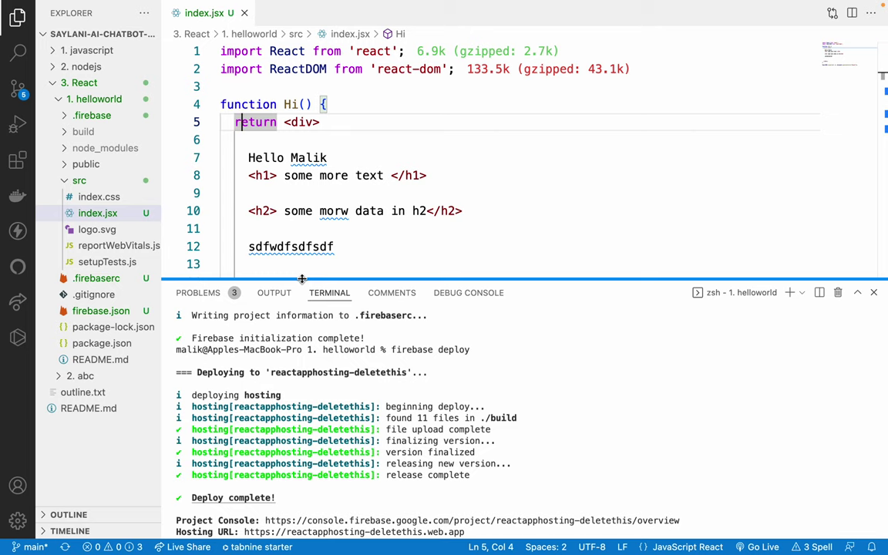
pyautogui.scroll(-2, 350, 167)
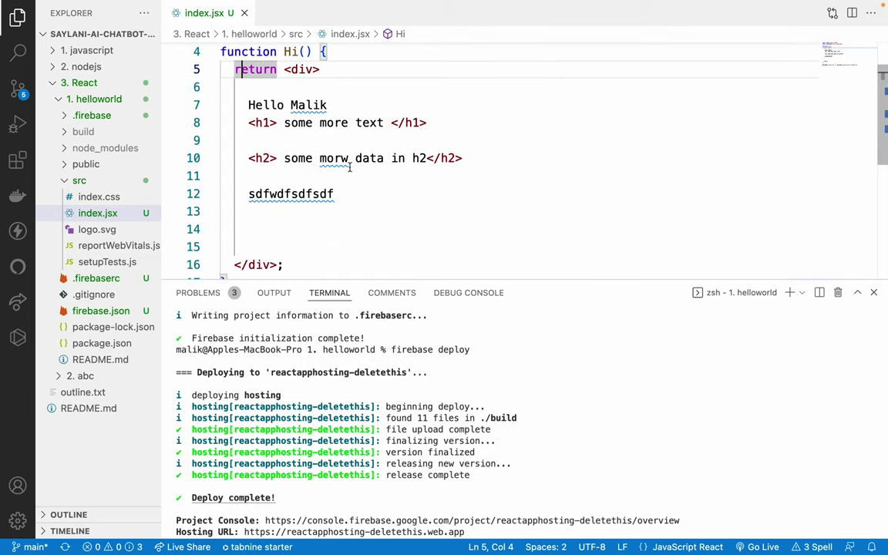
pyautogui.doubleClick(314, 193)
pyautogui.click(339, 193)
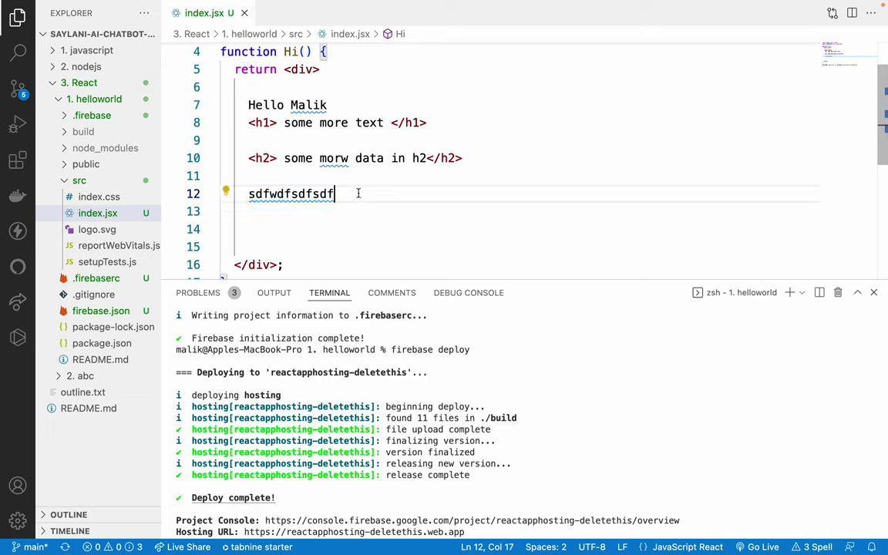
pyautogui.press('Return')
pyautogui.press('Return')
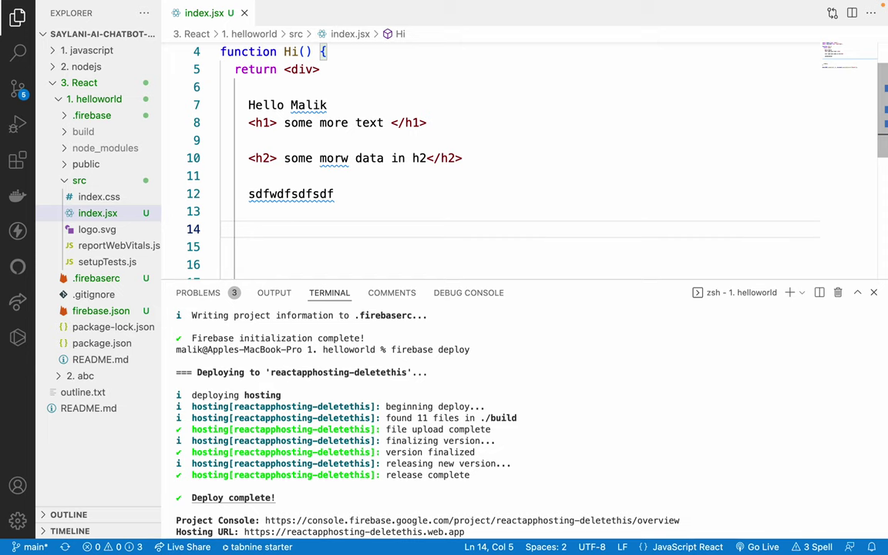
# Split the terminal, run npm start in the new pane and view the app at localhost:3000
pyautogui.click(820, 294)
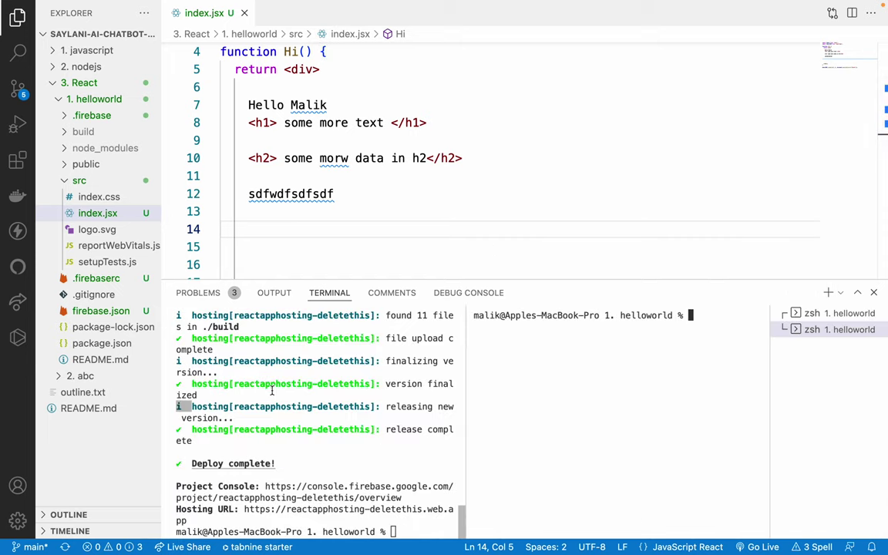
pyautogui.moveTo(218, 356); pyautogui.dragTo(338, 473)
pyautogui.moveTo(562, 344); pyautogui.dragTo(614, 438)
pyautogui.click(614, 438)
pyautogui.write('npm start')
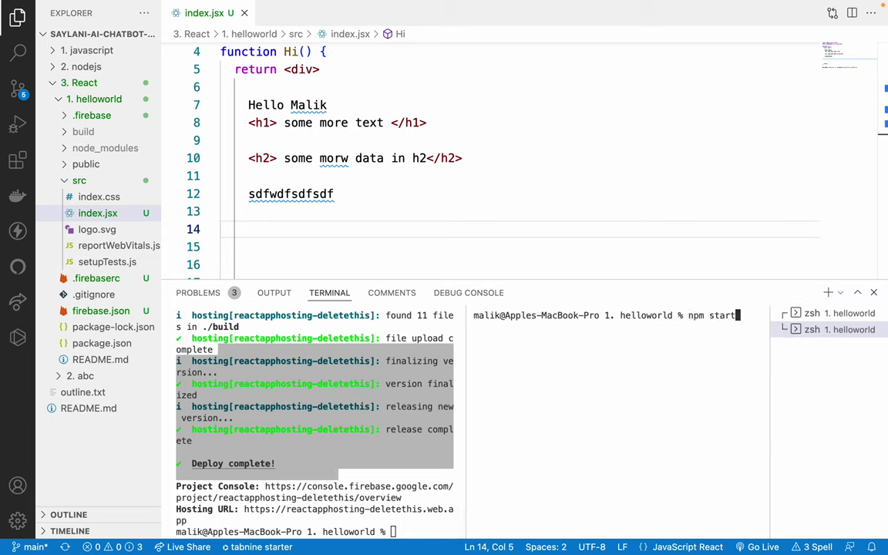
pyautogui.press('Return')
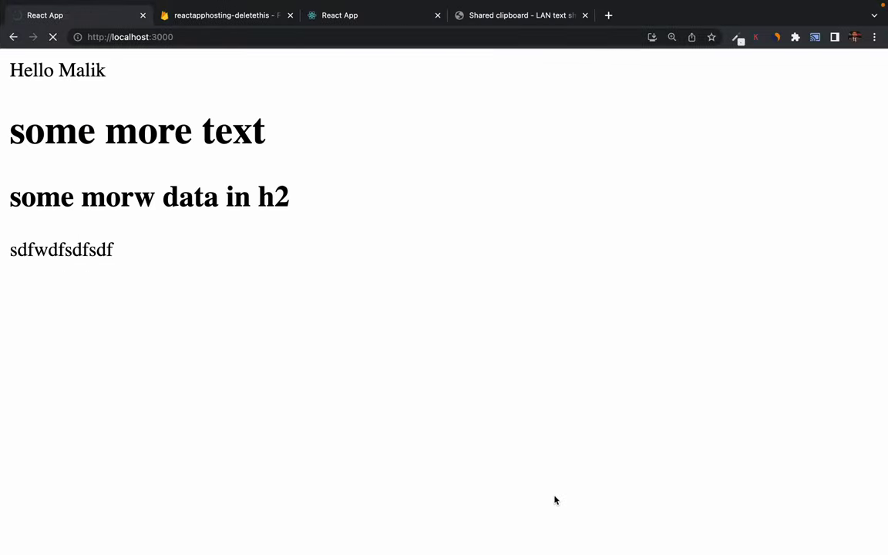
pyautogui.moveTo(35, 103); pyautogui.dragTo(103, 227)
pyautogui.click(215, 295)
# In VS Code, delete the sdfwdfsdfsdf text from index.jsx, change the h1 text to "firebase hosting copleted" and save the file
pyautogui.hotkey('ctrl', 'Left')
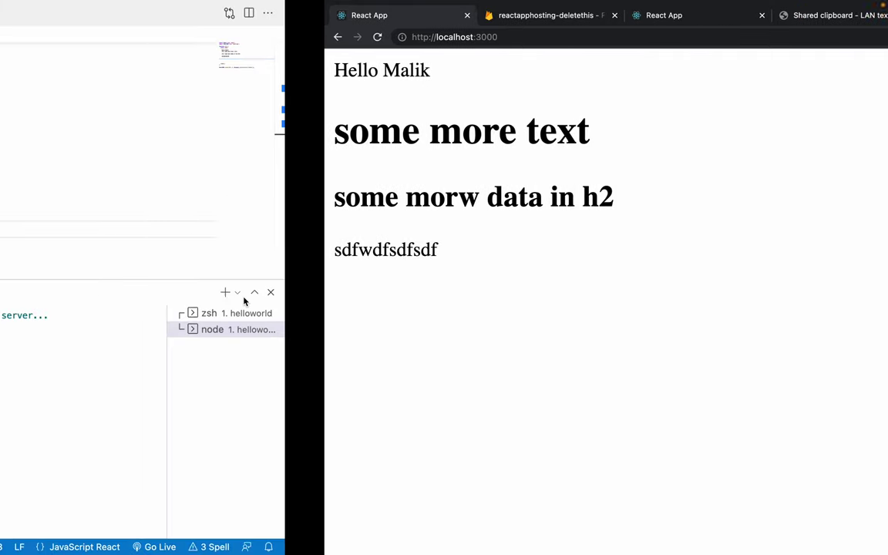
pyautogui.moveTo(237, 192); pyautogui.dragTo(414, 192)
pyautogui.press('BackSpace')
pyautogui.moveTo(282, 123); pyautogui.dragTo(384, 122)
pyautogui.press('BackSpace')
pyautogui.write('firebase hos')
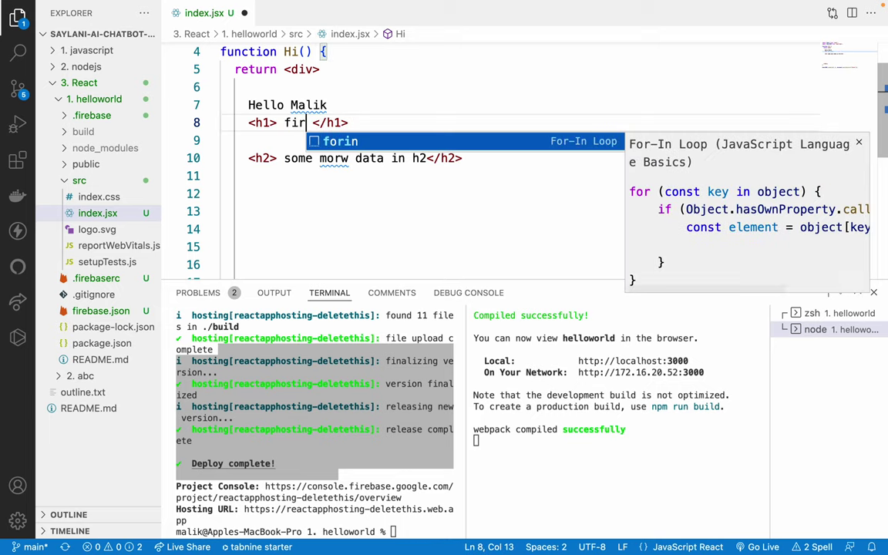
pyautogui.write('ting copl')
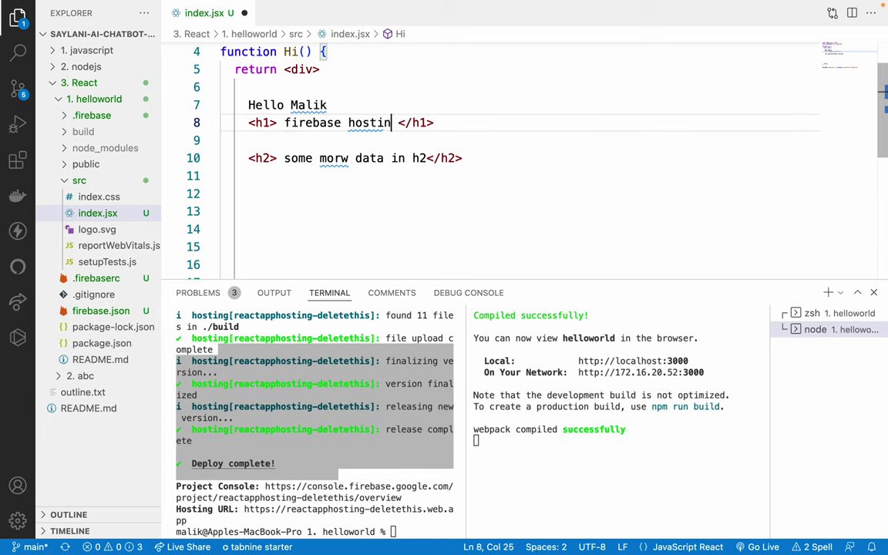
pyautogui.write('eted')
pyautogui.hotkey('ctrl', 's')
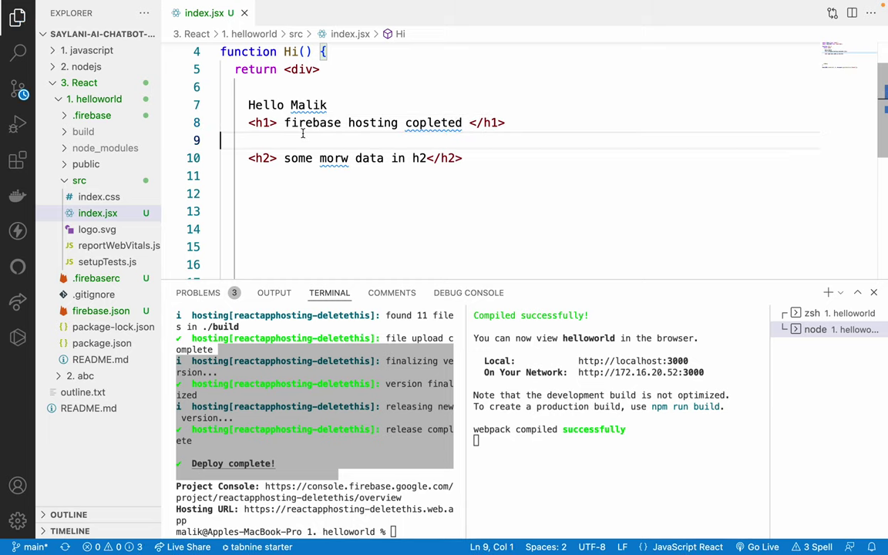
# Switch to Chrome and check the edited page at localhost:3000
pyautogui.press('super+Tab')
pyautogui.moveTo(58, 64); pyautogui.dragTo(319, 291)
pyautogui.click(323, 298)
# Return to VS Code and run firebase deploy again in the original helloworld terminal pane
pyautogui.press('super+Tab')
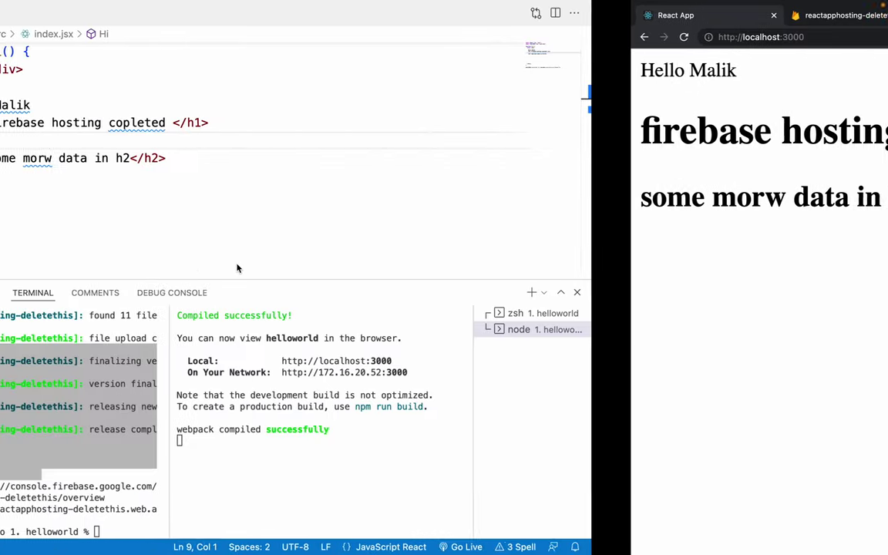
pyautogui.press('Up')
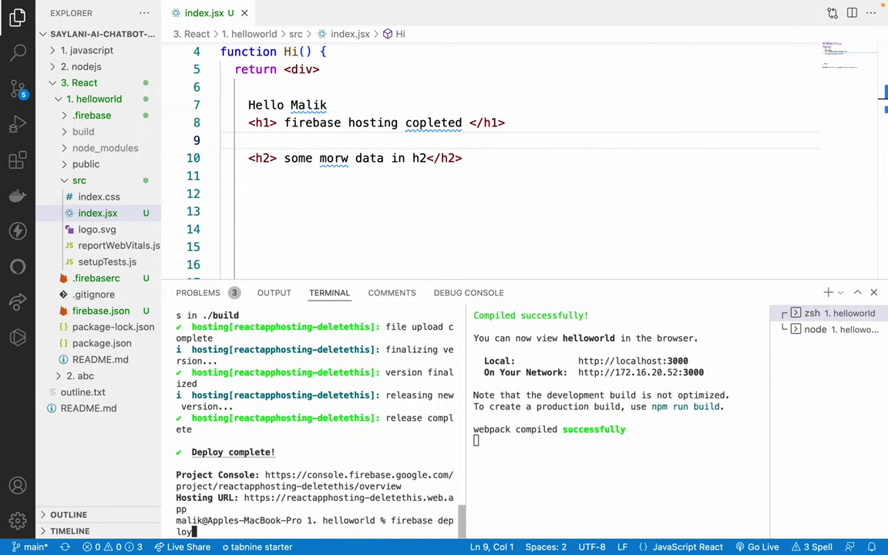
pyautogui.press('Return')
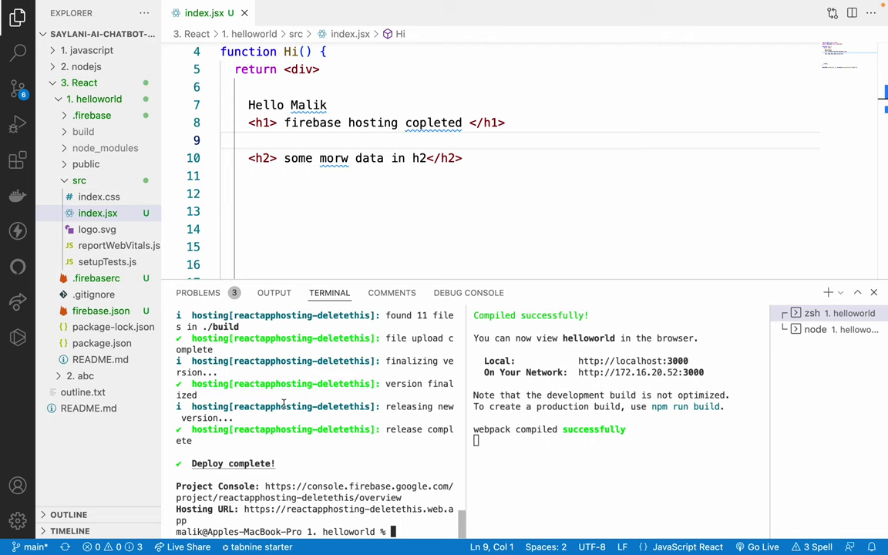
# Expand and collapse helloworld's build folder to point out what gets deployed, and go back to the localhost:3000 page in Chrome
pyautogui.click(64, 133)
pyautogui.click(64, 133)
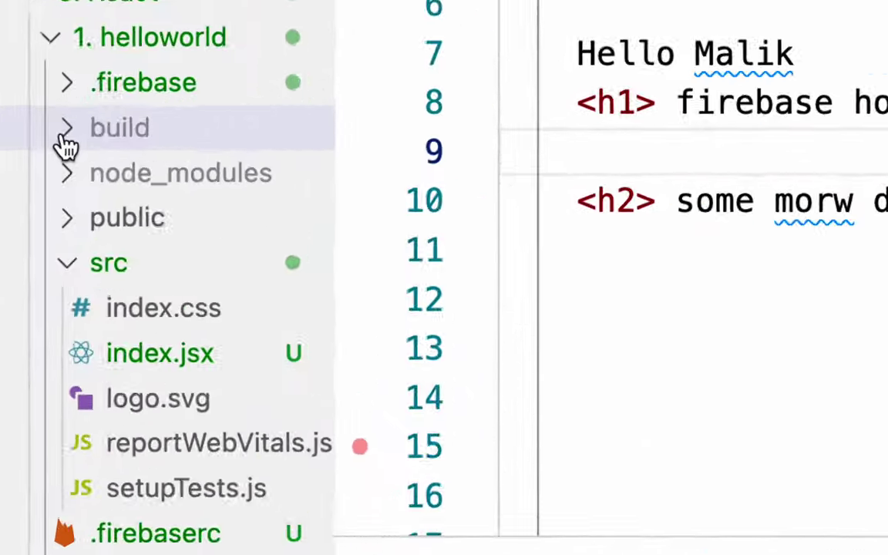
pyautogui.click(64, 134)
pyautogui.click(69, 129)
pyautogui.click(69, 130)
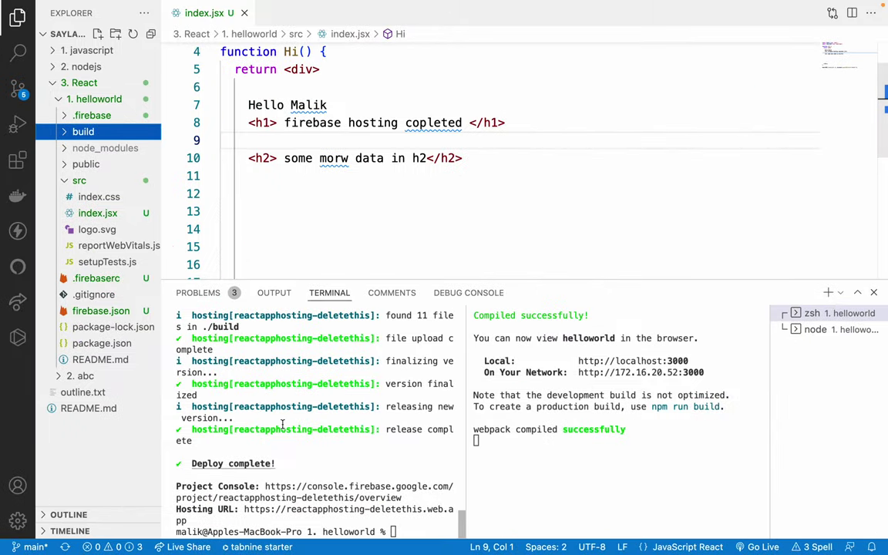
pyautogui.hotkey('ctrl', 'Right')
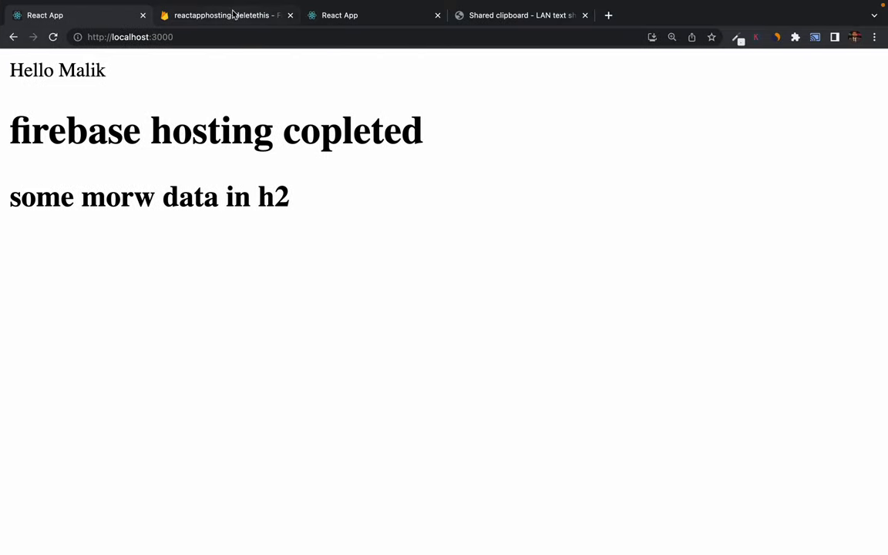
# Reload the live site at reactapphosting-deletethis.web.app to check whether the index.jsx edit has reached it
pyautogui.click(232, 14)
pyautogui.click(339, 15)
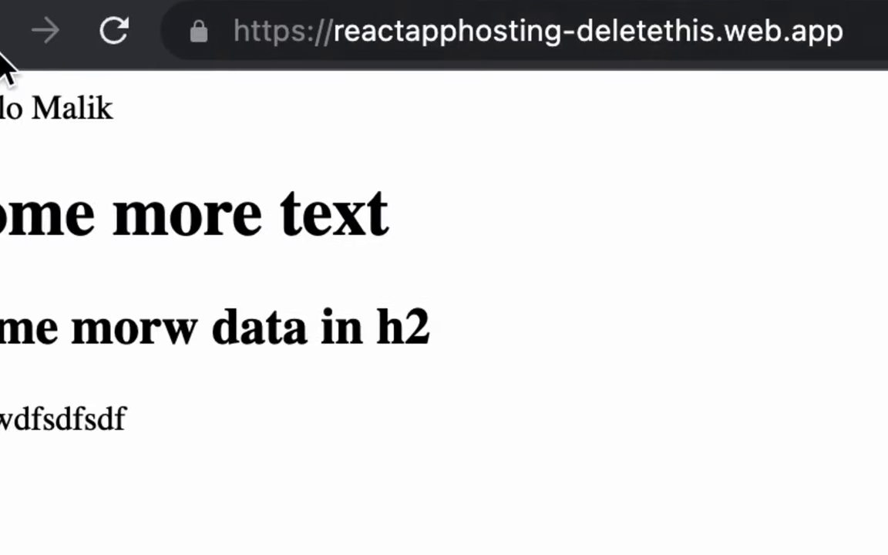
pyautogui.click(117, 35)
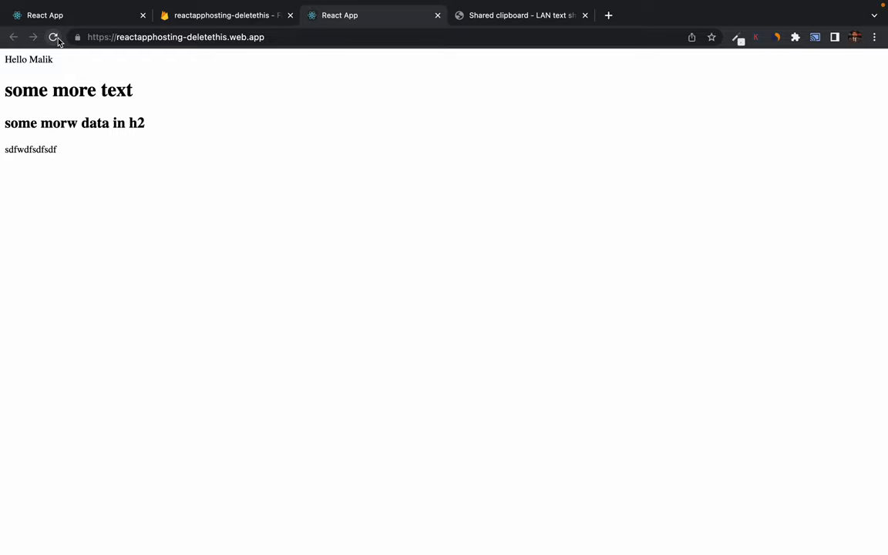
# Return to VS Code and rebuild the helloworld app with npm run build in the original terminal pane
pyautogui.press('super+Tab')
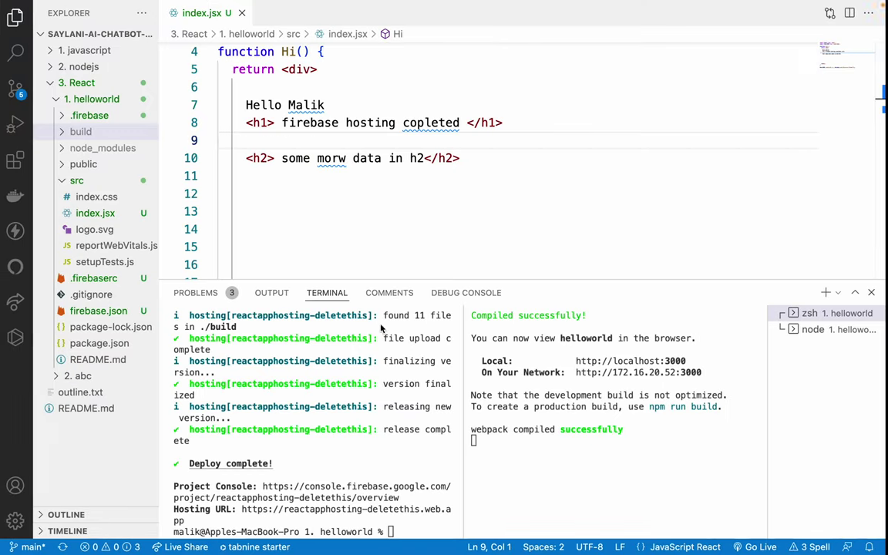
pyautogui.write('npm')
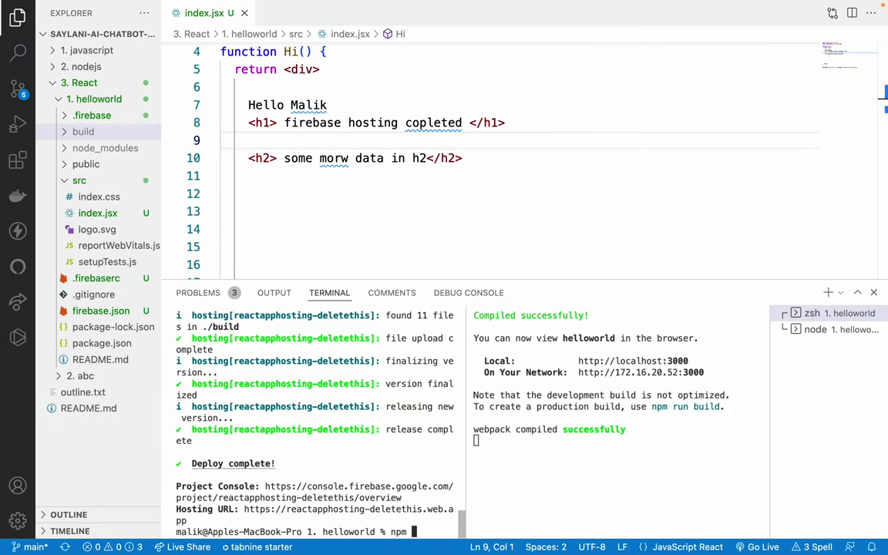
pyautogui.write(' run build')
pyautogui.press('Return')
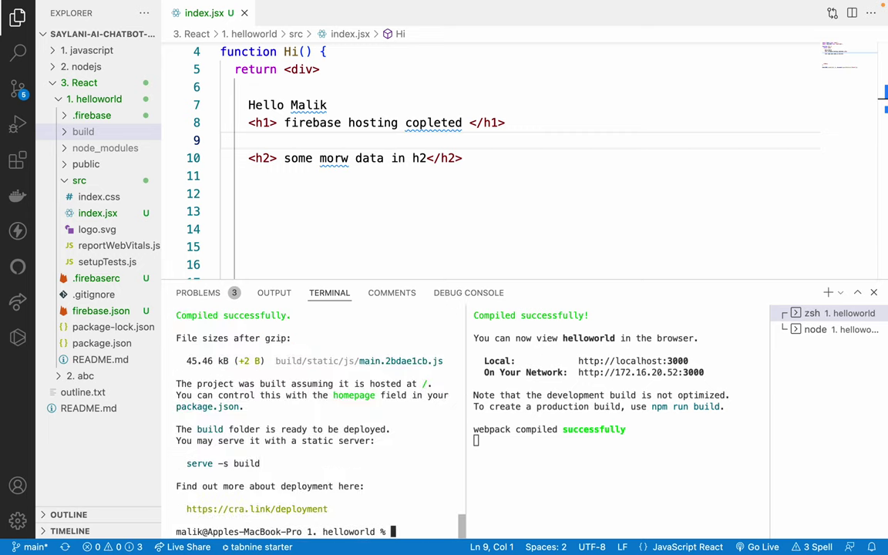
# Deploy the fresh build to Firebase Hosting with firebase deploy
pyautogui.write('firebase deploy')
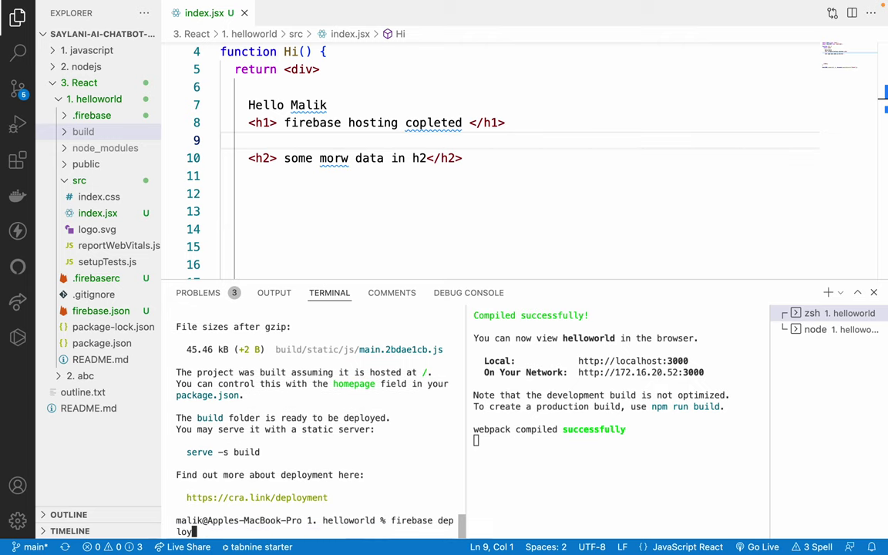
pyautogui.press('Return')
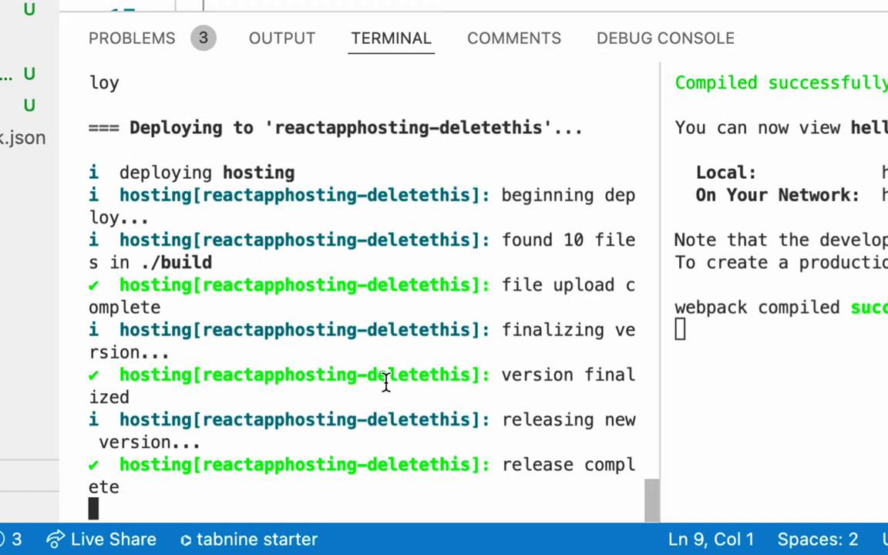
pyautogui.moveTo(214, 440); pyautogui.dragTo(519, 486)
pyautogui.click(531, 487)
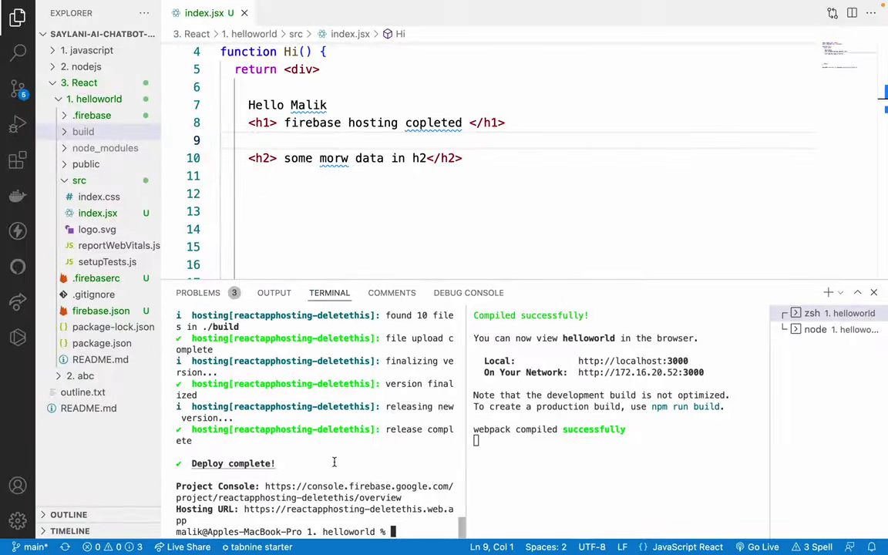
# Switch to Chrome, reload the live reactapphosting-deletethis.web.app page and compare it with the localhost:3000 page
pyautogui.hotkey('ctrl', 'Right')
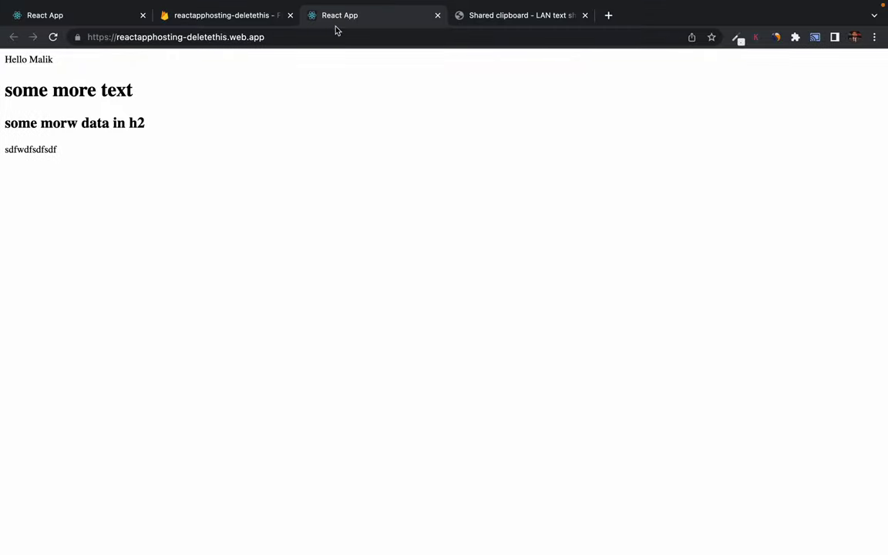
pyautogui.click(53, 37)
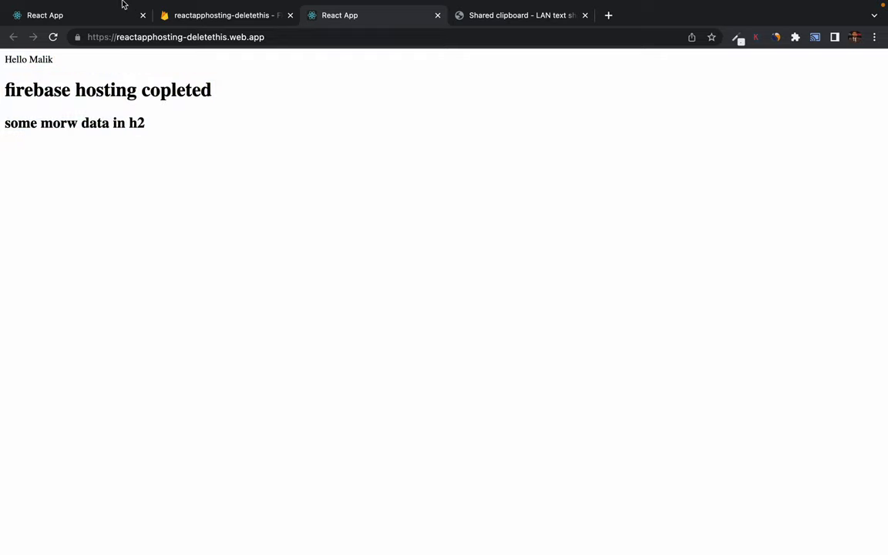
pyautogui.click(59, 16)
pyautogui.moveTo(31, 70); pyautogui.dragTo(322, 258)
pyautogui.click(322, 257)
# Return to VS Code, hide the terminal and review the Hi component's markup in index.jsx
pyautogui.hotkey('ctrl', 'Left')
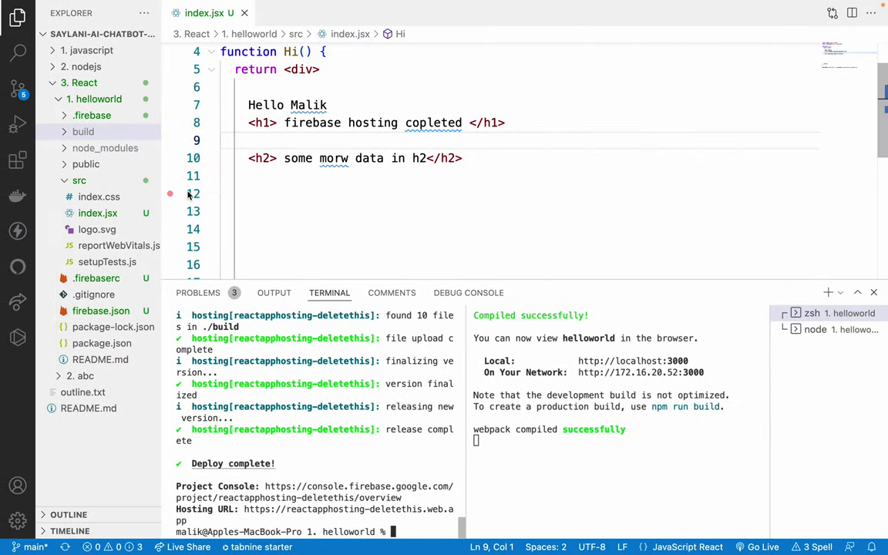
pyautogui.click(873, 292)
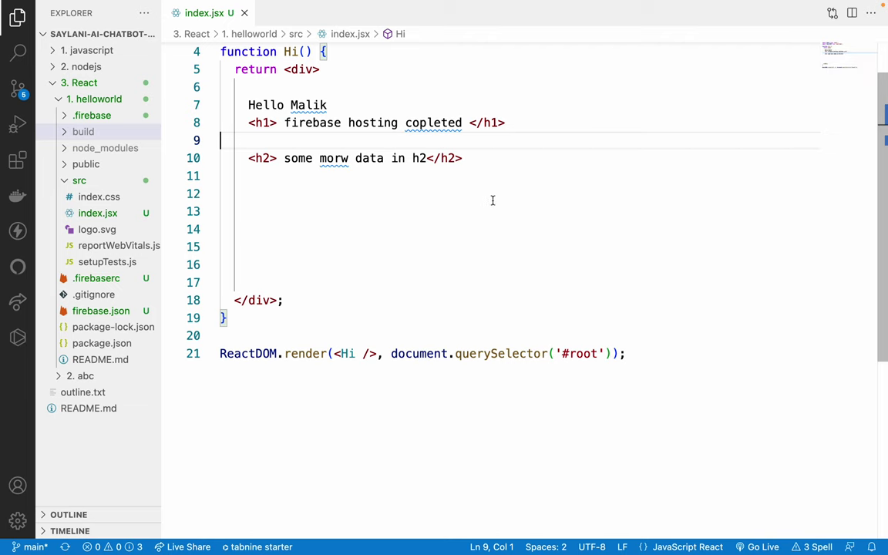
pyautogui.scroll(2, 300, 108)
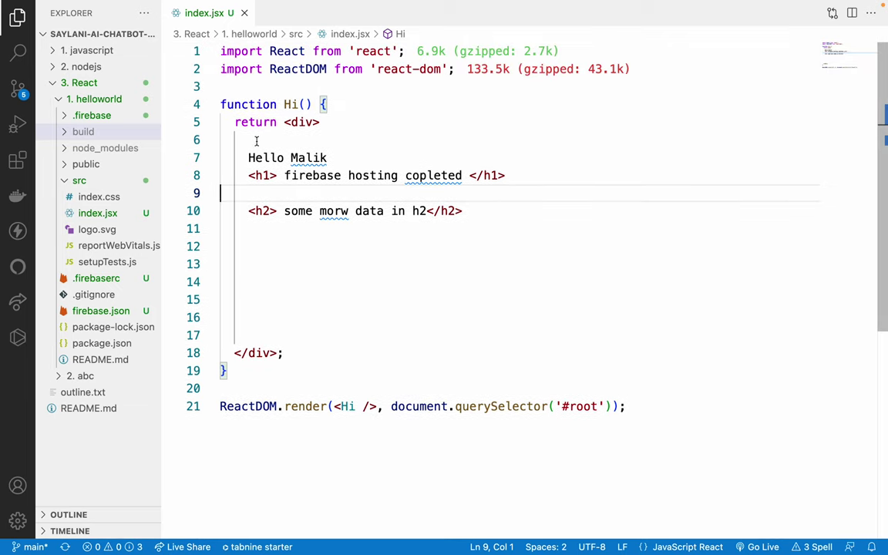
pyautogui.moveTo(259, 149); pyautogui.dragTo(362, 270)
pyautogui.click(396, 303)
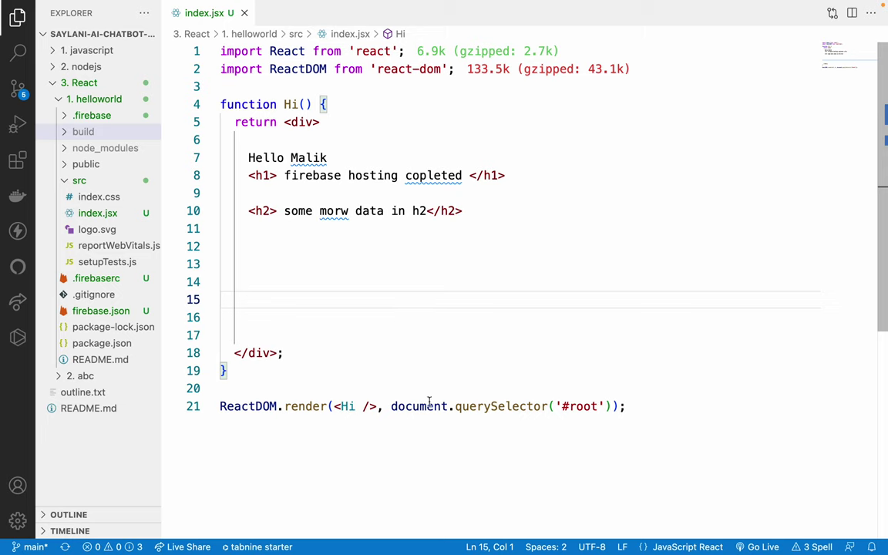
# Show the terminal again, enlarge the VS Code interface by two zoom levels and hide the file explorer
pyautogui.hotkey('ctrl', '`')
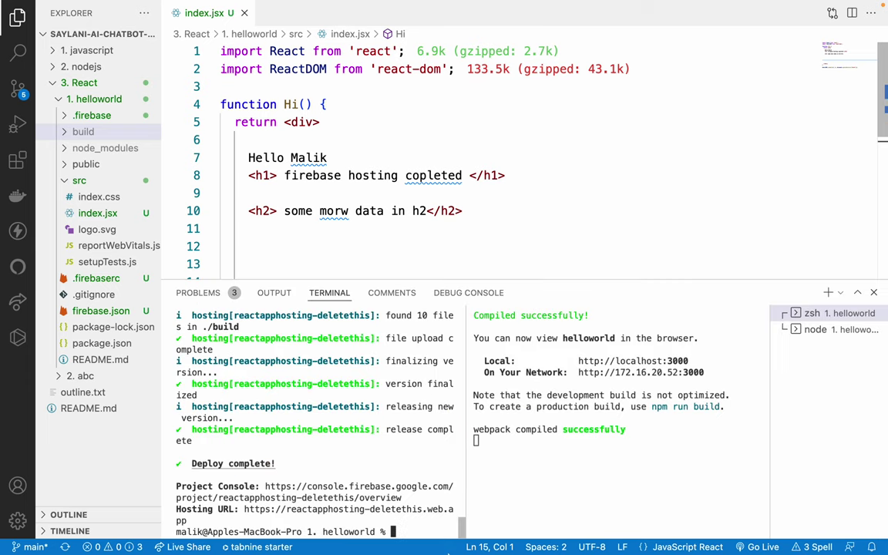
pyautogui.click(554, 456)
pyautogui.click(356, 461)
pyautogui.press('super+equal')
pyautogui.press('super+equal')
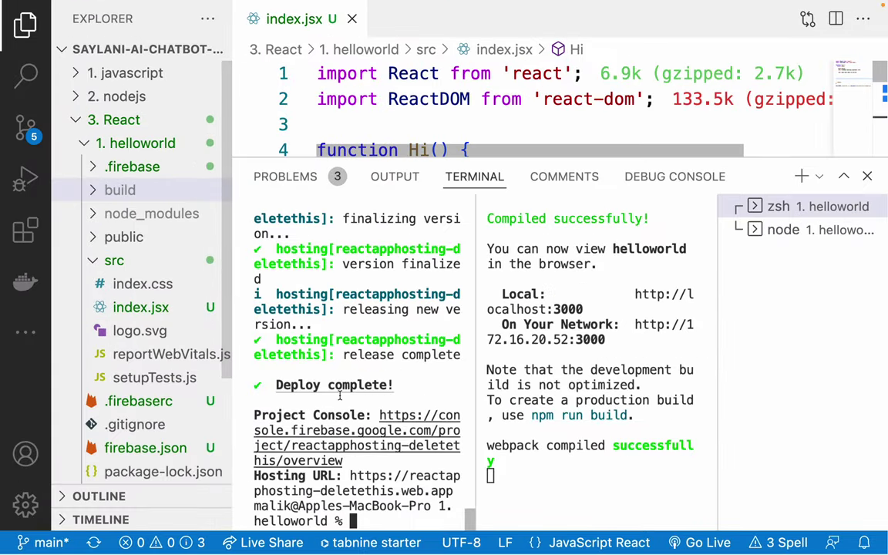
pyautogui.click(25, 26)
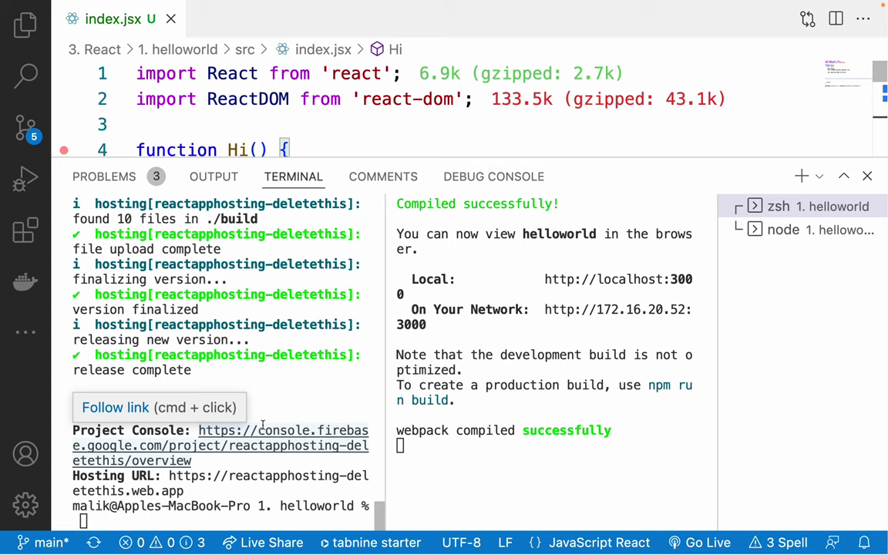
pyautogui.click(25, 24)
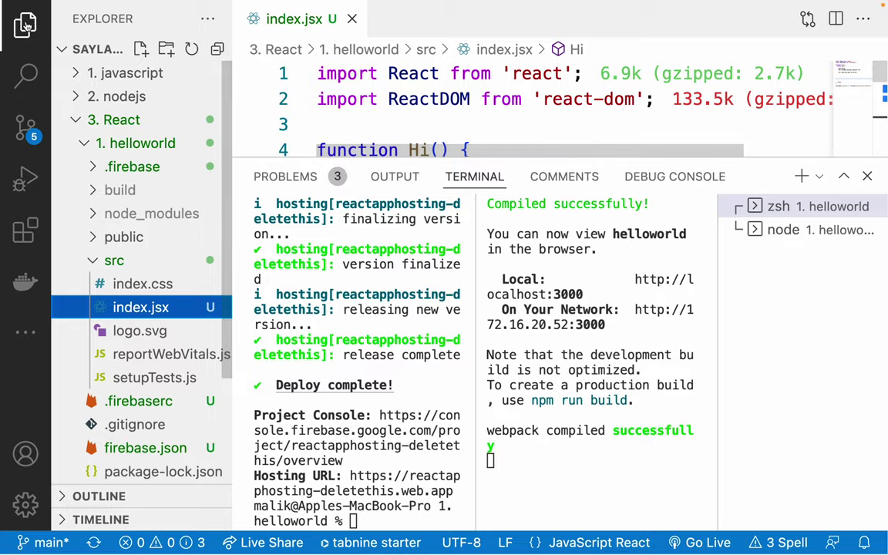
pyautogui.click(26, 25)
pyautogui.click(232, 490)
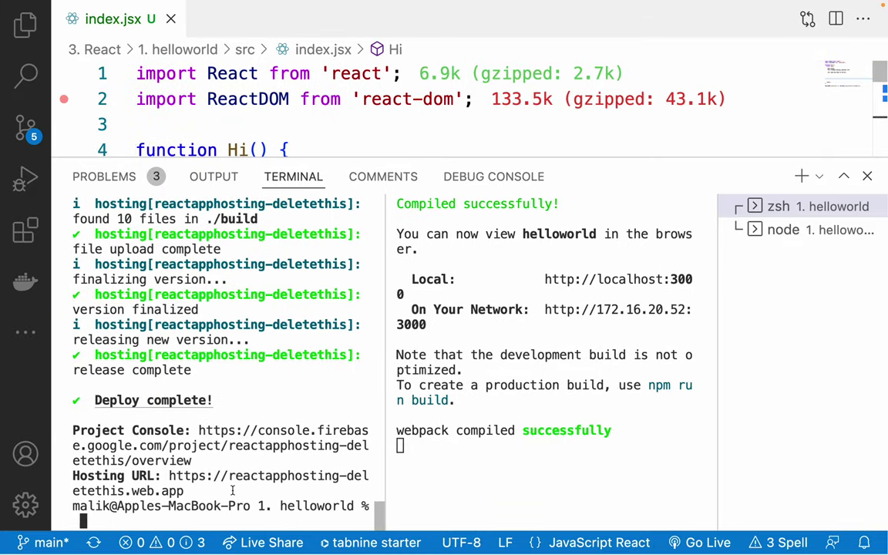
# Add a few blank prompt lines in the helloworld terminal and install axios with npm i axios
pyautogui.press('Return')
pyautogui.press('Return')
pyautogui.press('Return')
pyautogui.press('Return')
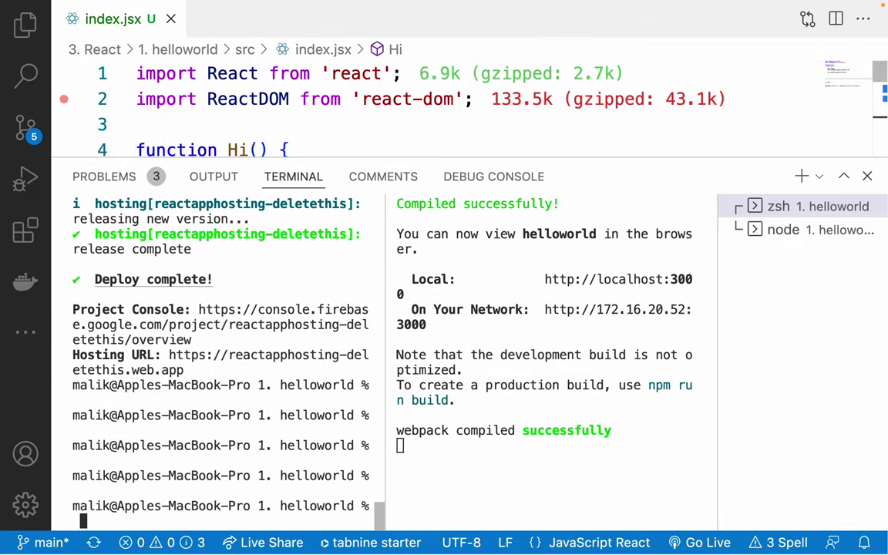
pyautogui.write('npm i axios')
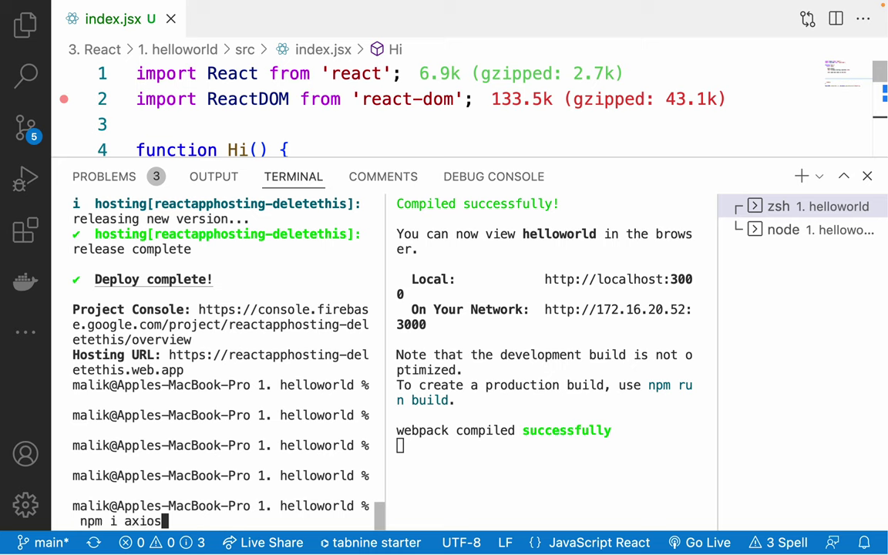
pyautogui.press('Return')
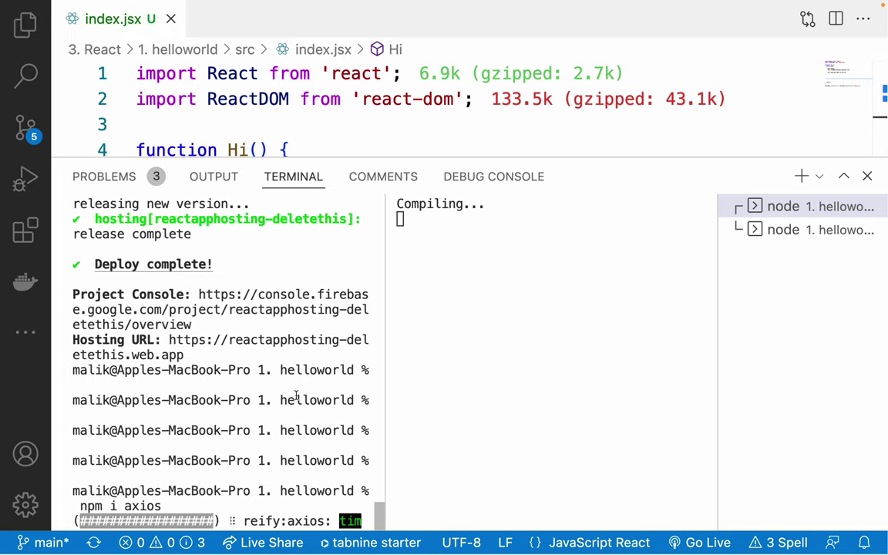
# Show the file explorer, open helloworld's package.json with the terminal closed, and examine the axios entry under dependencies
pyautogui.click(26, 25)
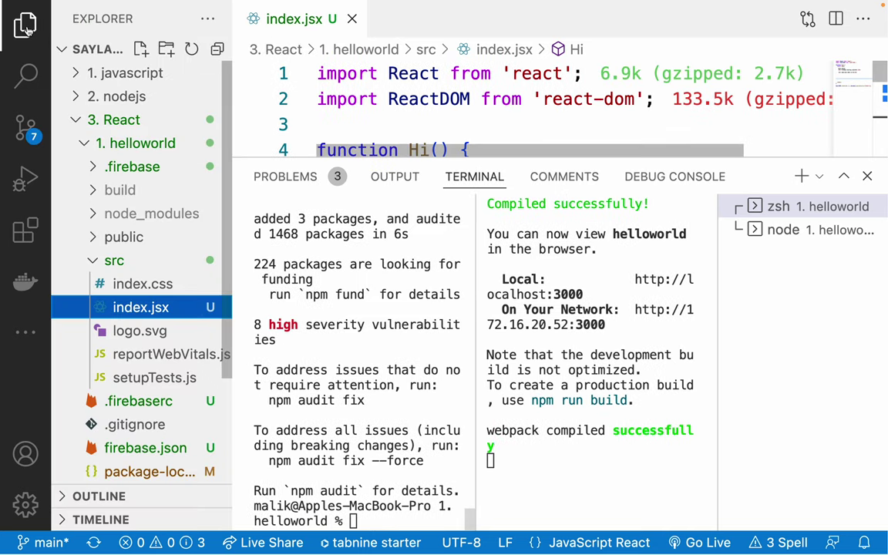
pyautogui.scroll(-5, 131, 354)
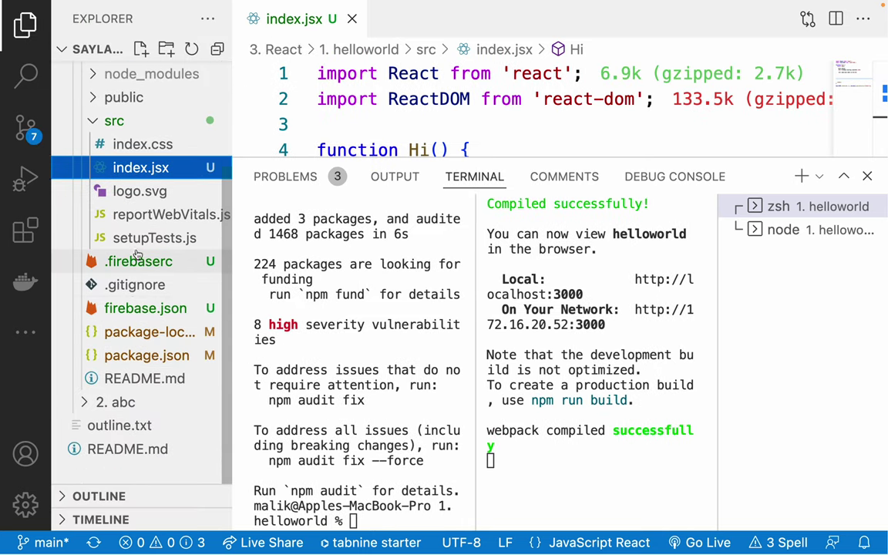
pyautogui.click(142, 356)
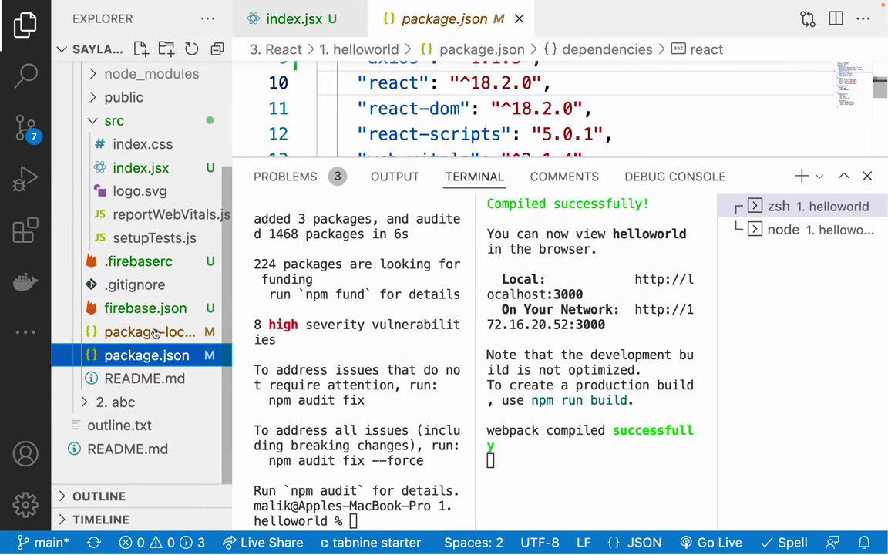
pyautogui.click(865, 177)
pyautogui.scroll(1, 430, 209)
pyautogui.scroll(-3, 429, 209)
pyautogui.scroll(5, 430, 209)
pyautogui.click(301, 277)
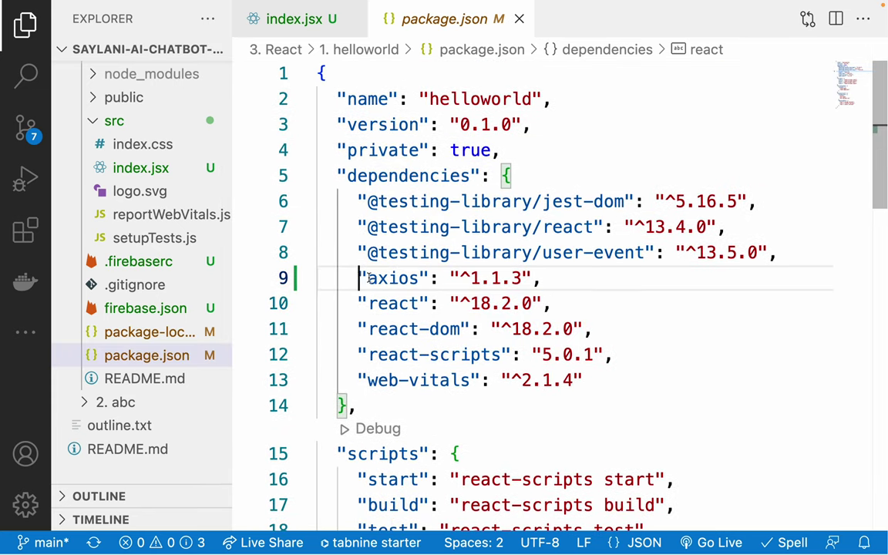
pyautogui.click(565, 277)
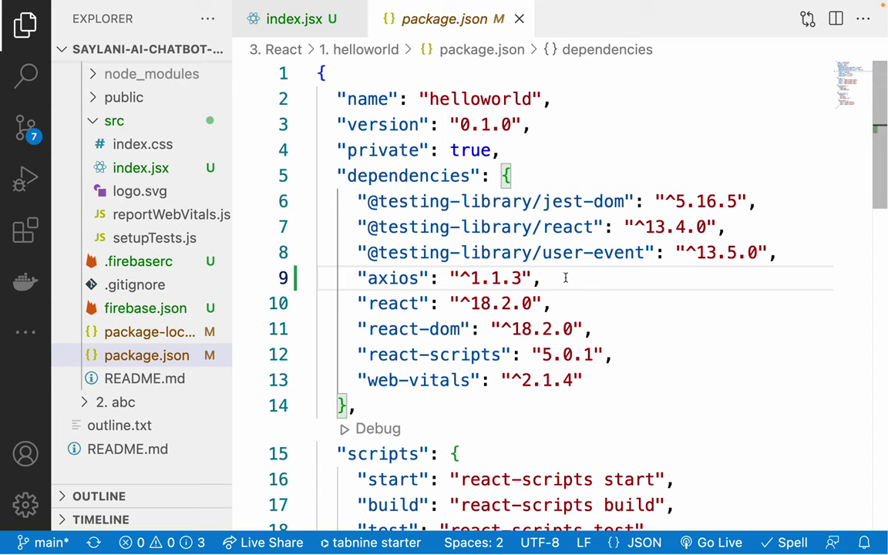
# Expand helloworld's node_modules folder and locate the axios package folder, comparing it with the dependencies in package.json
pyautogui.scroll(3, 91, 191)
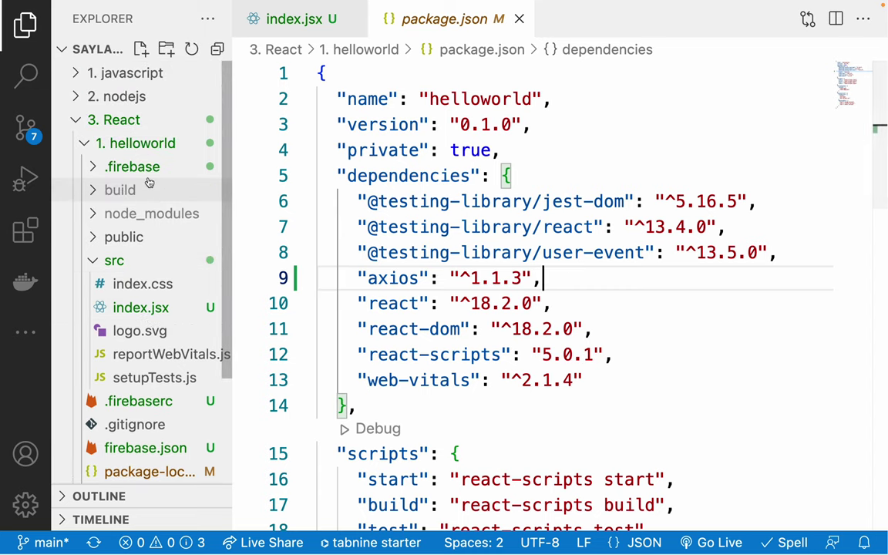
pyautogui.click(92, 213)
pyautogui.scroll(-2, 116, 306)
pyautogui.scroll(-10, 114, 306)
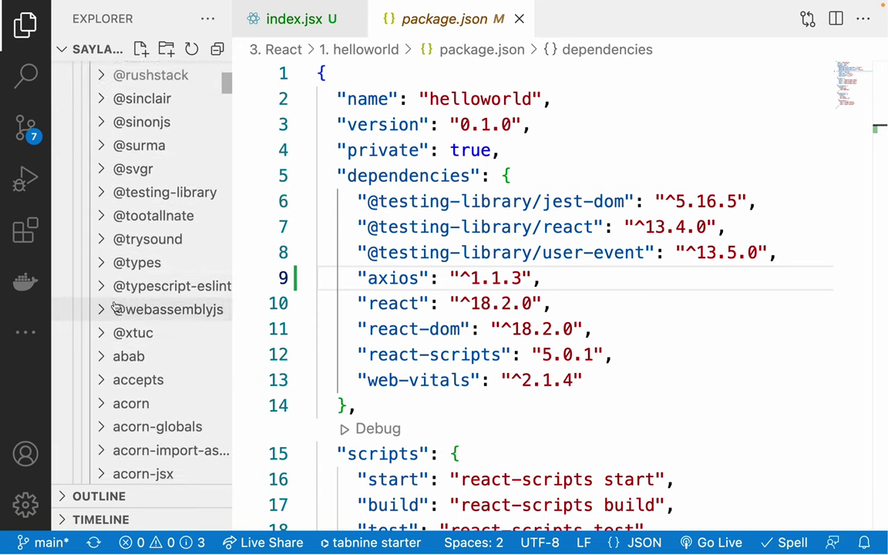
pyautogui.scroll(-10, 114, 306)
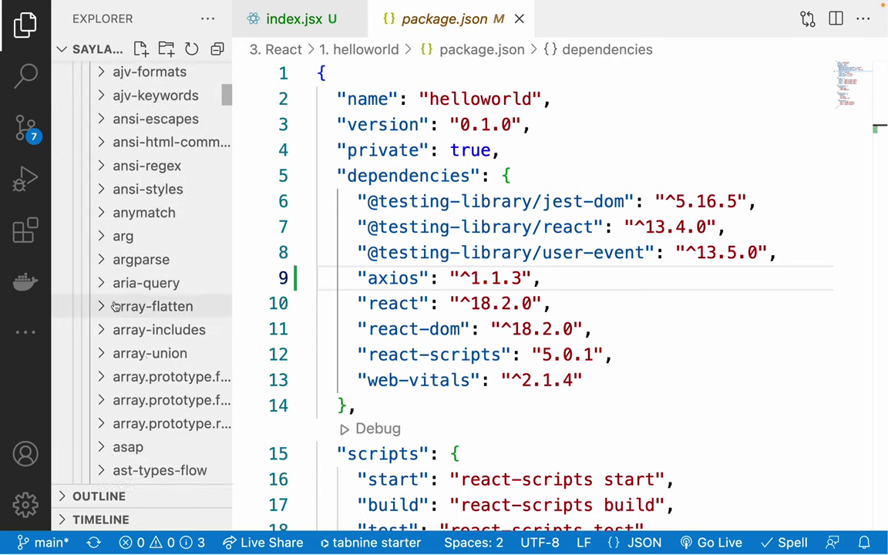
pyautogui.scroll(-2, 114, 306)
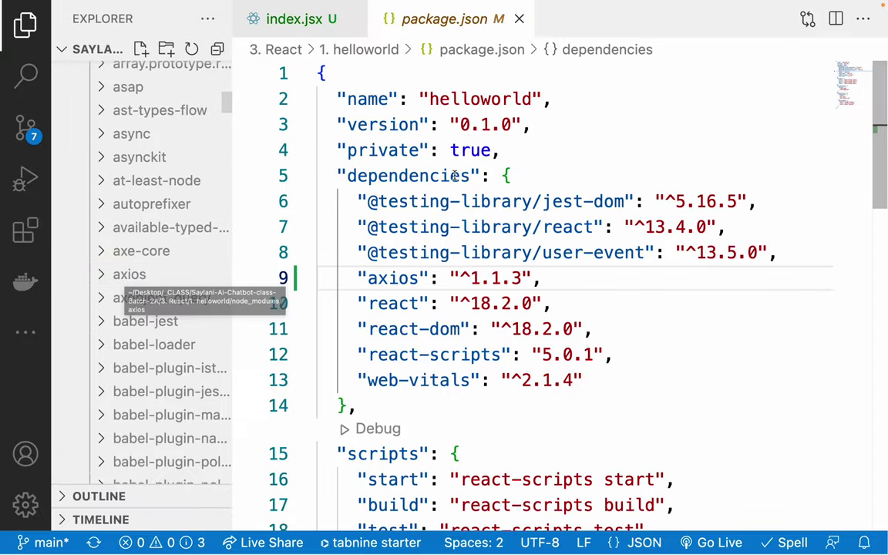
pyautogui.moveTo(456, 176)
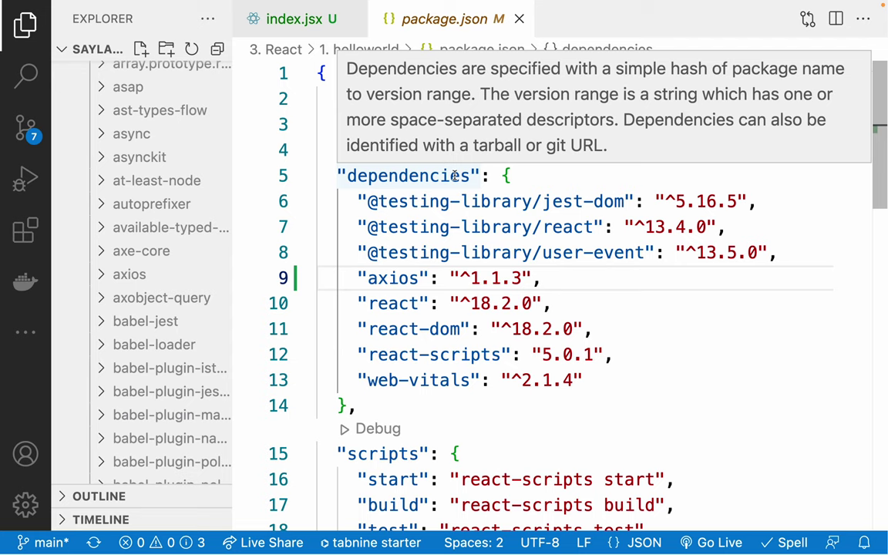
# Open the standalone Terminal app from the desktop and check the Firebase CLI version with firebase --version
pyautogui.hotkey('ctrl', 'Left')
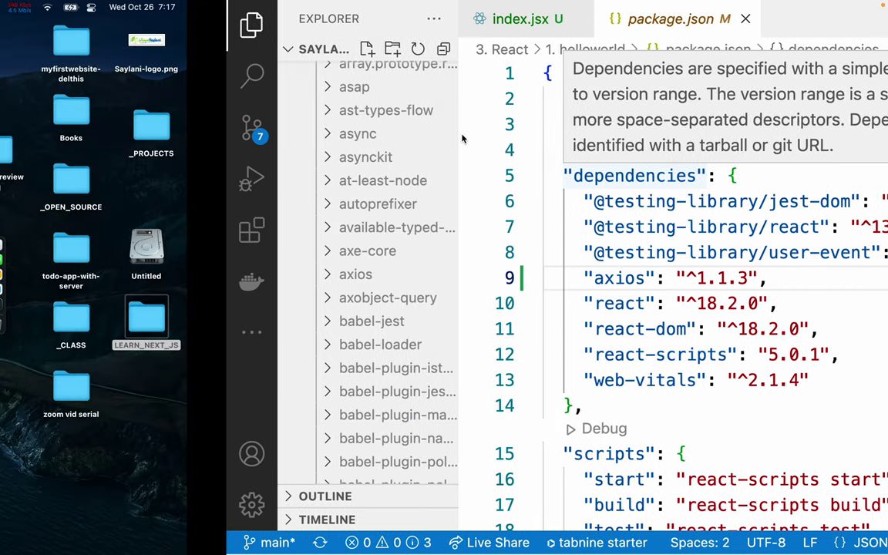
pyautogui.press('super+space')
pyautogui.write('ter')
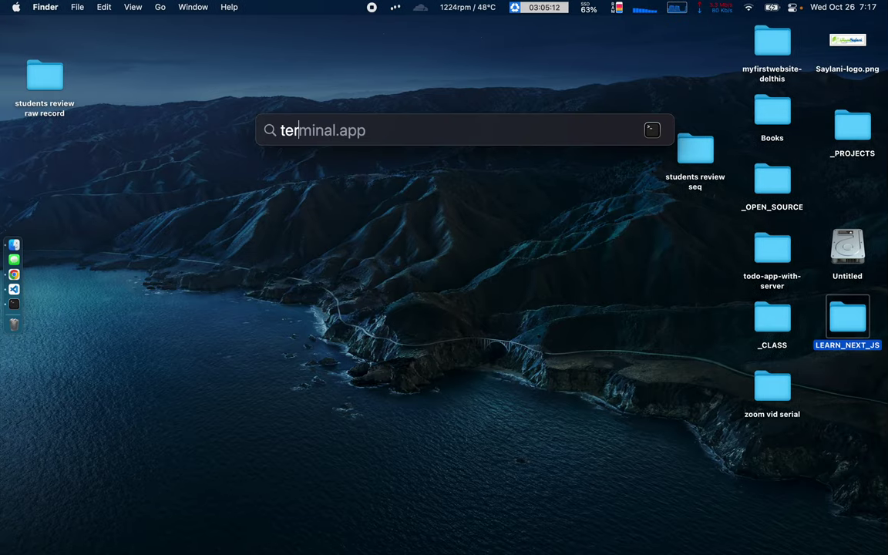
pyautogui.press('Return')
pyautogui.write('fir')
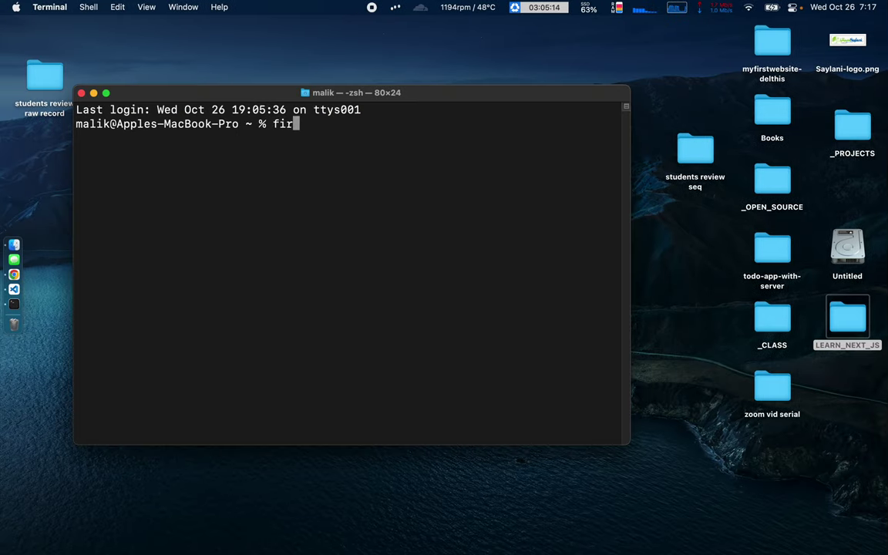
pyautogui.write('ebase --version')
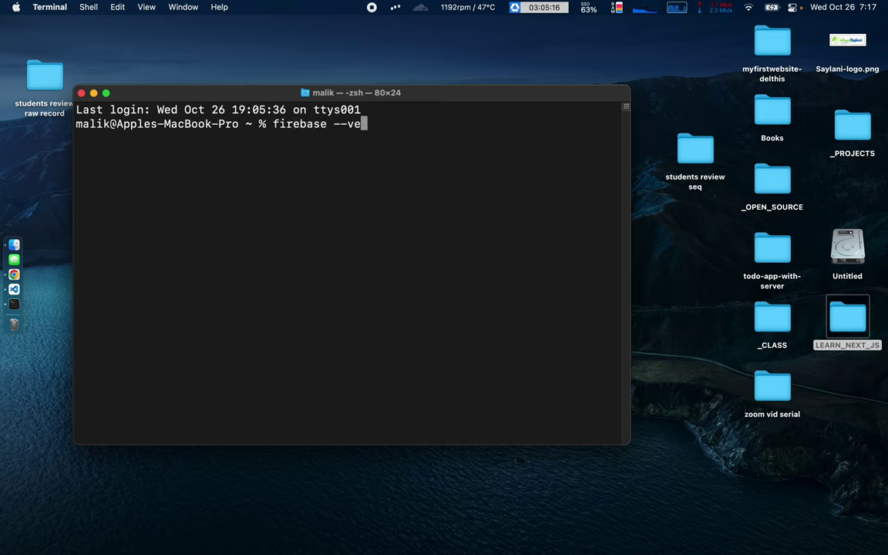
pyautogui.press('Return')
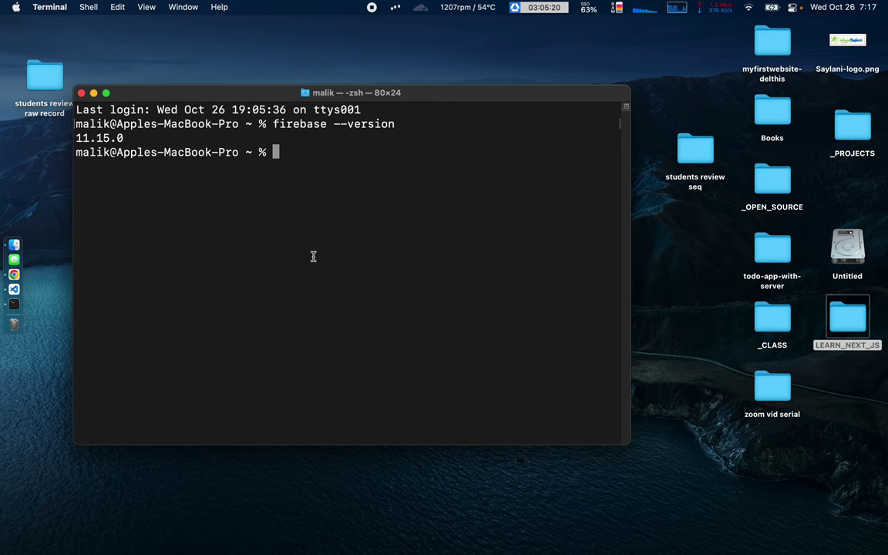
# Switch back to VS Code, show its terminal, run firebase --version in the helloworld folder and highlight the version output
pyautogui.hotkey('ctrl', 'Right')
pyautogui.hotkey('ctrl', '`')
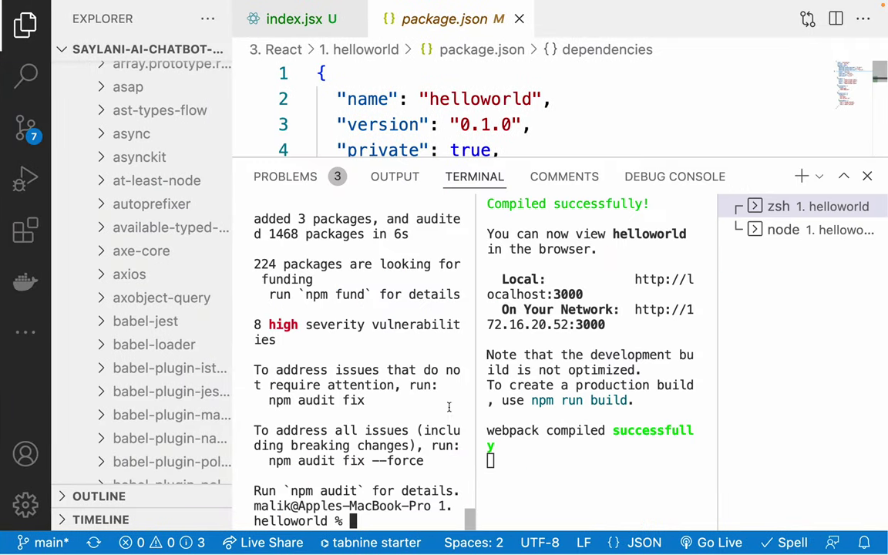
pyautogui.press('Up')
pyautogui.press('Down')
pyautogui.write('firebase ')
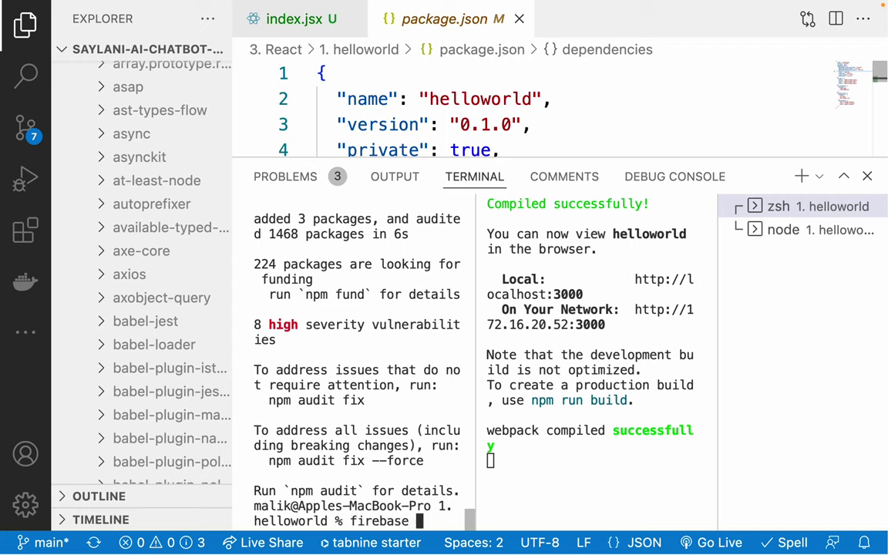
pyautogui.write('--version')
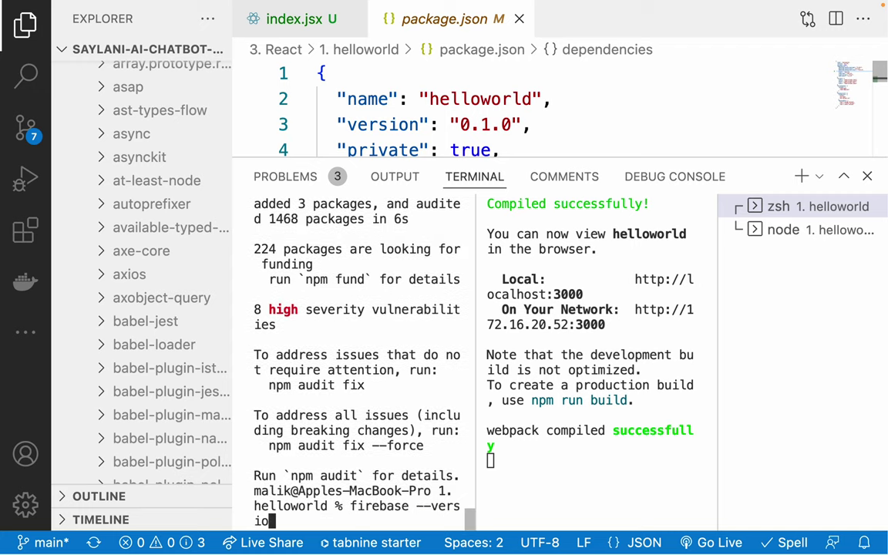
pyautogui.press('Return')
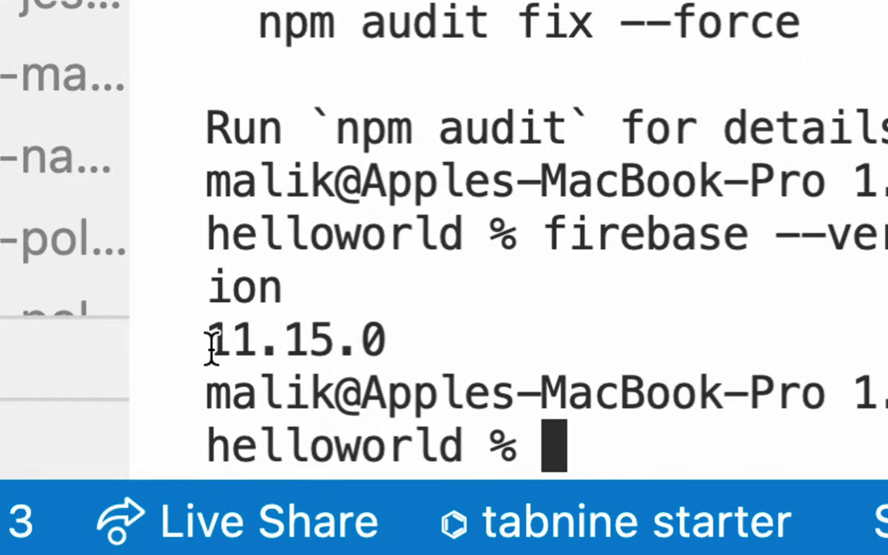
pyautogui.moveTo(227, 468); pyautogui.dragTo(409, 470)
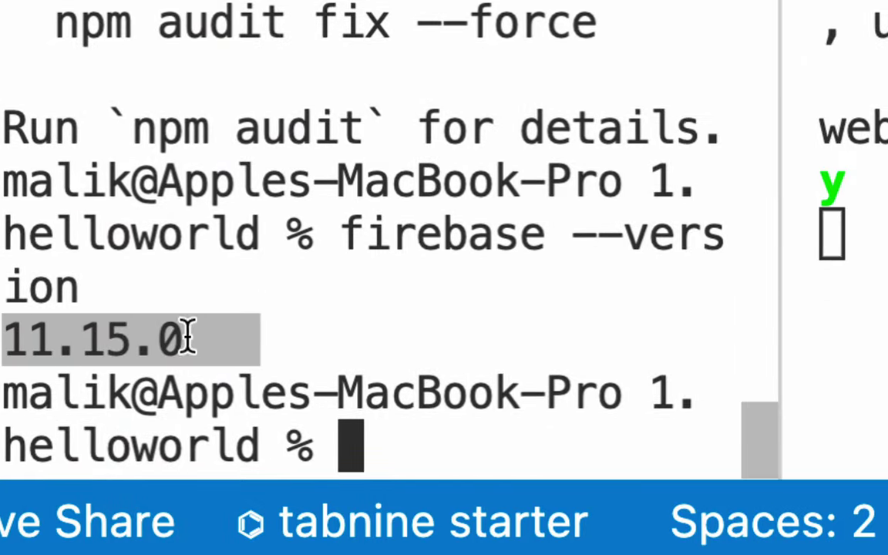
pyautogui.click(129, 308)
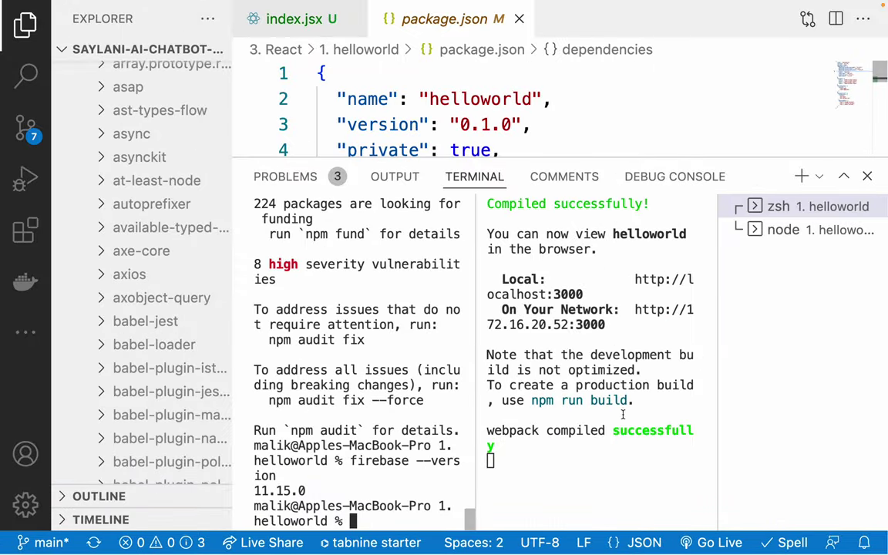
# Close the terminal panel, collapse helloworld's node_modules and src folders, and select package.json in the file explorer
pyautogui.moveTo(848, 214)
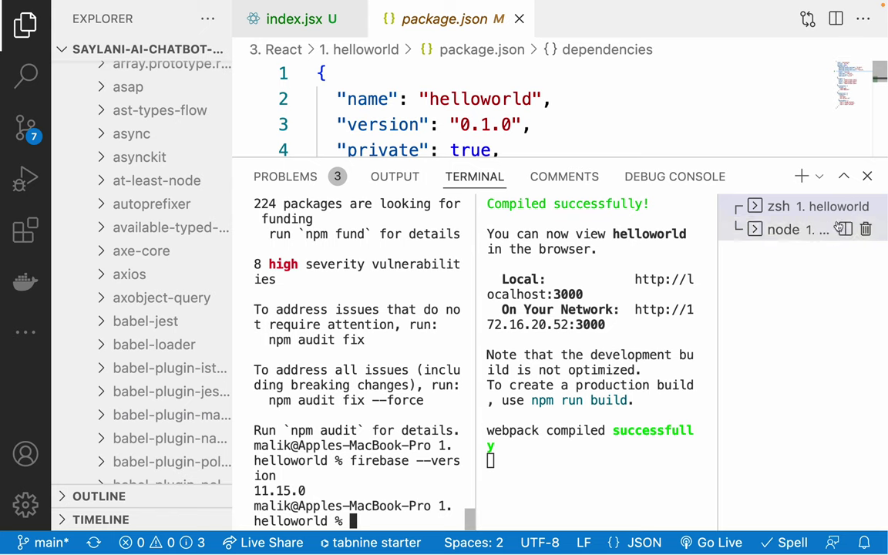
pyautogui.click(867, 177)
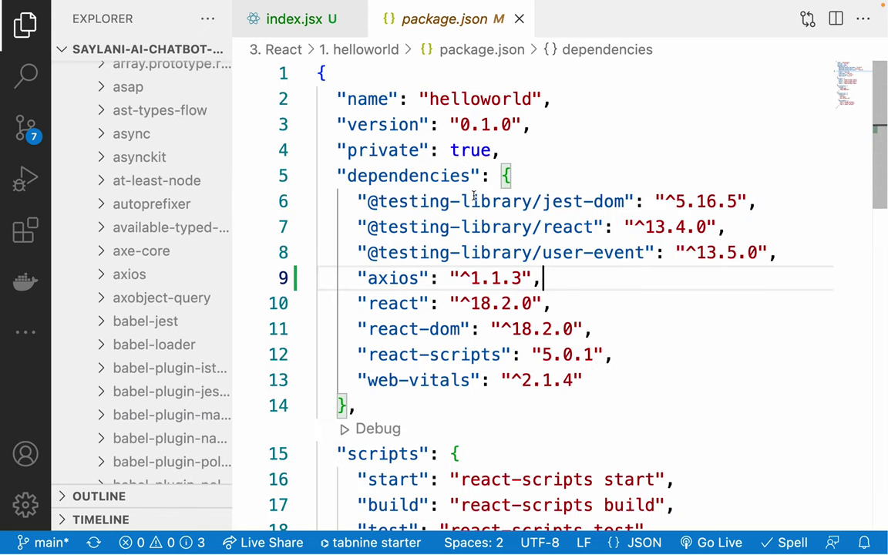
pyautogui.scroll(15, 115, 154)
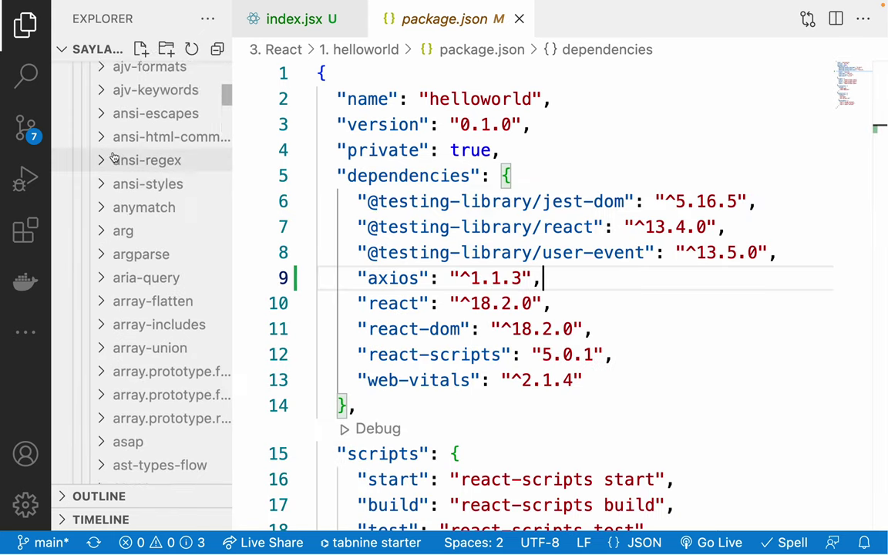
pyautogui.scroll(10, 114, 158)
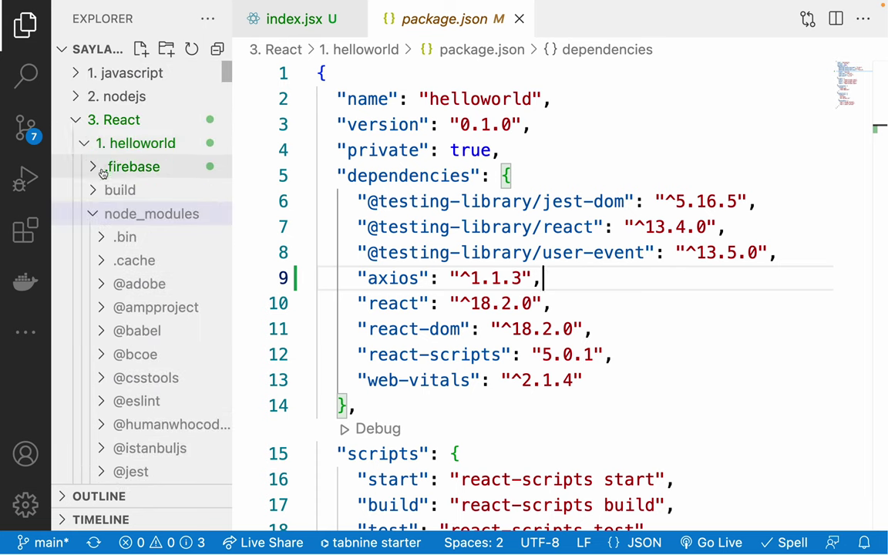
pyautogui.click(94, 217)
pyautogui.click(461, 175)
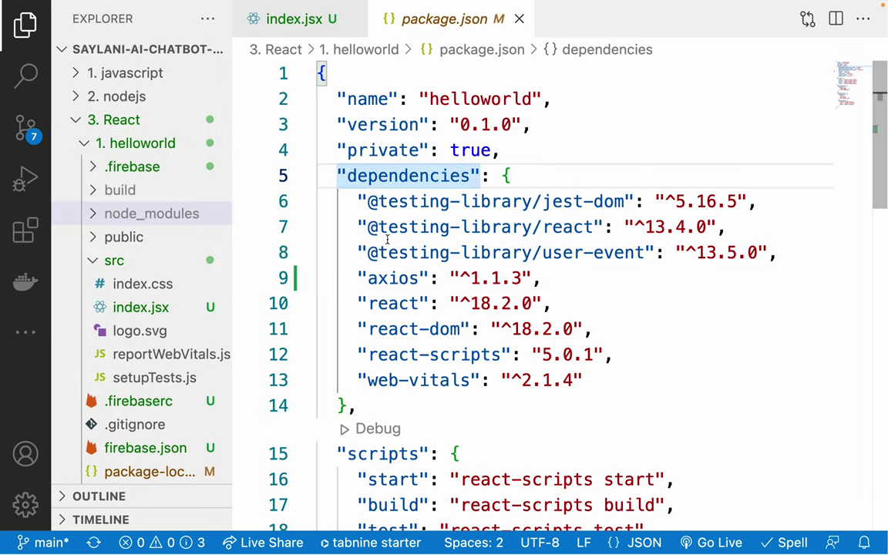
pyautogui.click(95, 263)
pyautogui.scroll(-1, 95, 267)
pyautogui.click(154, 354)
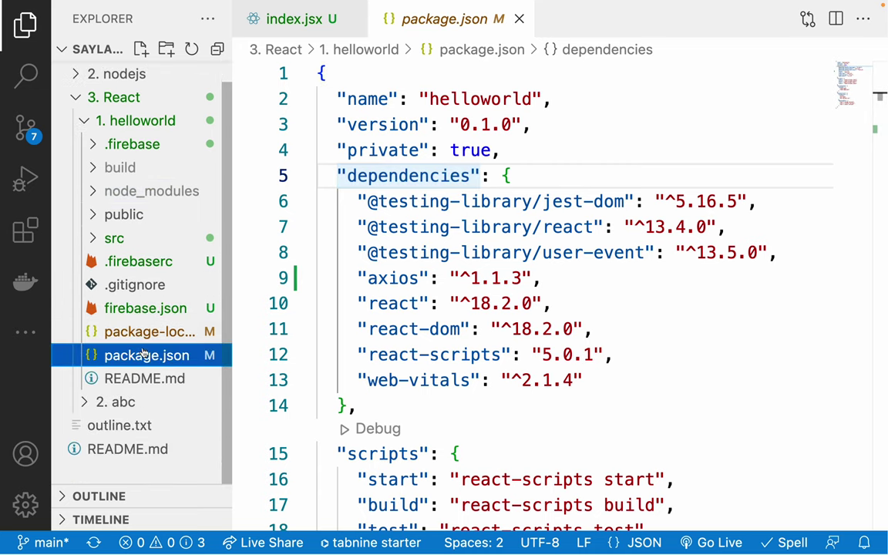
# Examine the scripts section of package.json, highlighting the start, build, test and eject entries
pyautogui.scroll(-5, 416, 374)
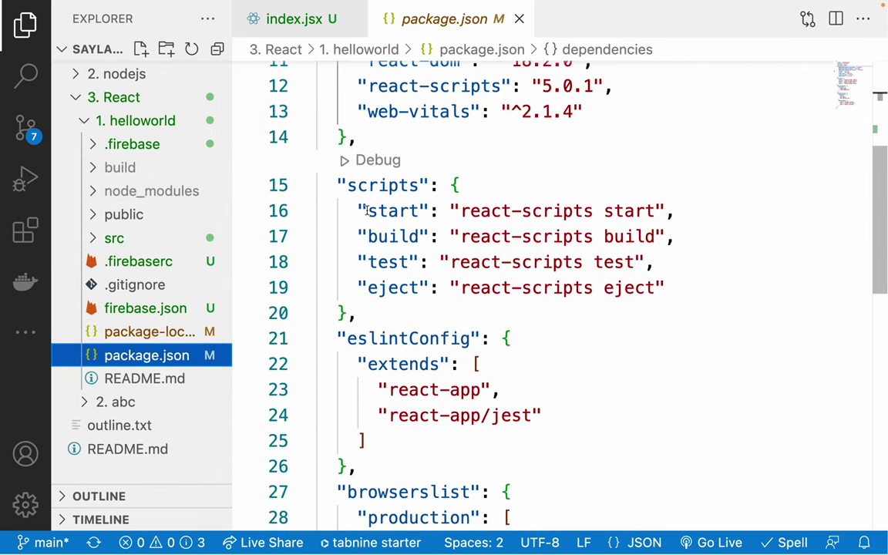
pyautogui.moveTo(353, 211); pyautogui.dragTo(448, 210)
pyautogui.moveTo(348, 237); pyautogui.dragTo(438, 239)
pyautogui.moveTo(348, 211); pyautogui.dragTo(630, 239)
pyautogui.click(631, 239)
pyautogui.moveTo(359, 262); pyautogui.dragTo(451, 287)
pyautogui.moveTo(359, 287); pyautogui.dragTo(429, 285)
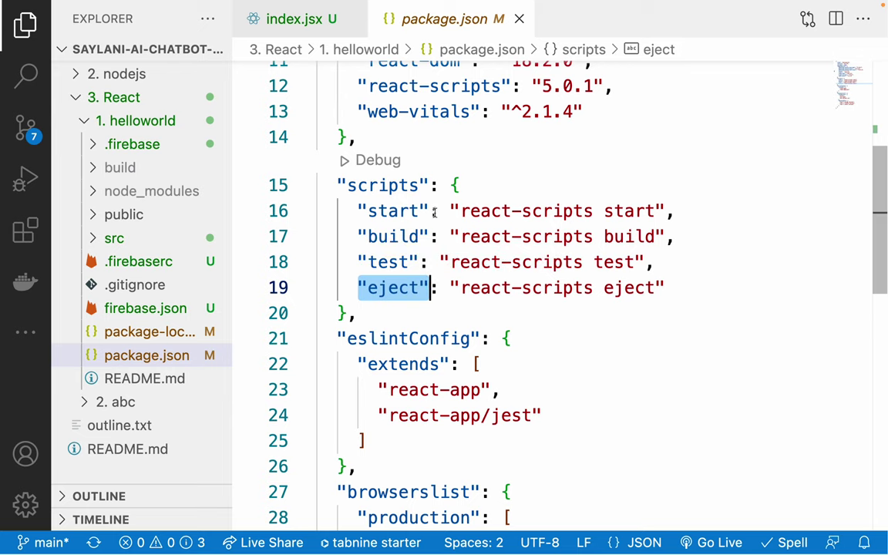
pyautogui.click(378, 210)
pyautogui.moveTo(358, 211); pyautogui.dragTo(704, 236)
pyautogui.click(722, 237)
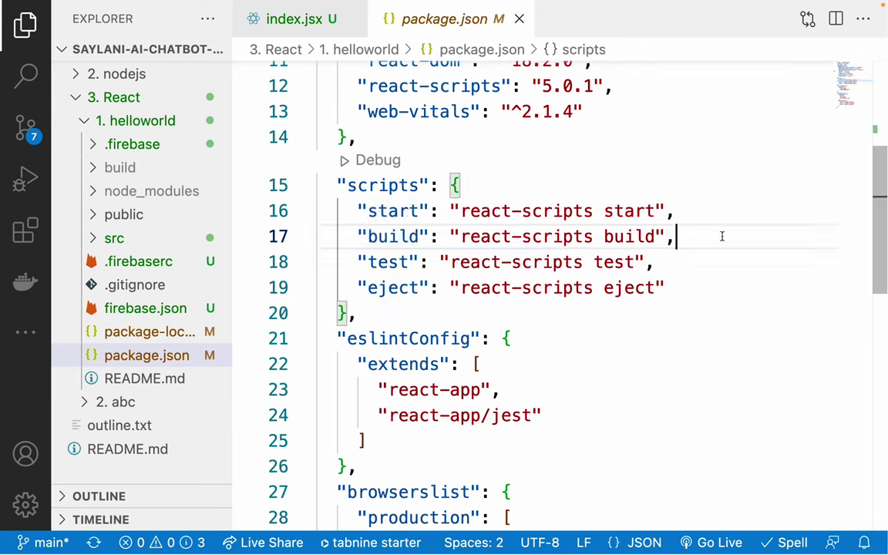
# Close package.json, commit all changes with the message "class code" and sync them to the remote, returning to the file explorer
pyautogui.press('super+w')
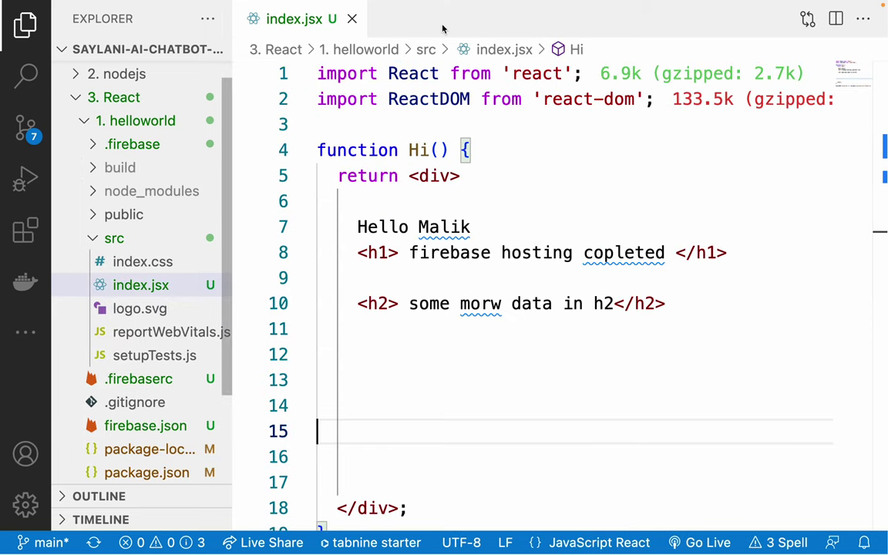
pyautogui.click(429, 99)
pyautogui.click(25, 128)
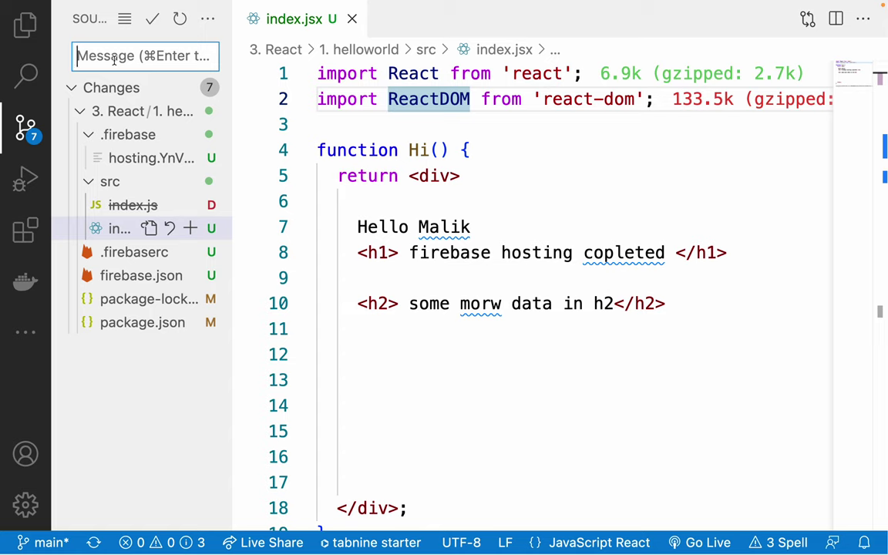
pyautogui.write('class code')
pyautogui.press('super+Return')
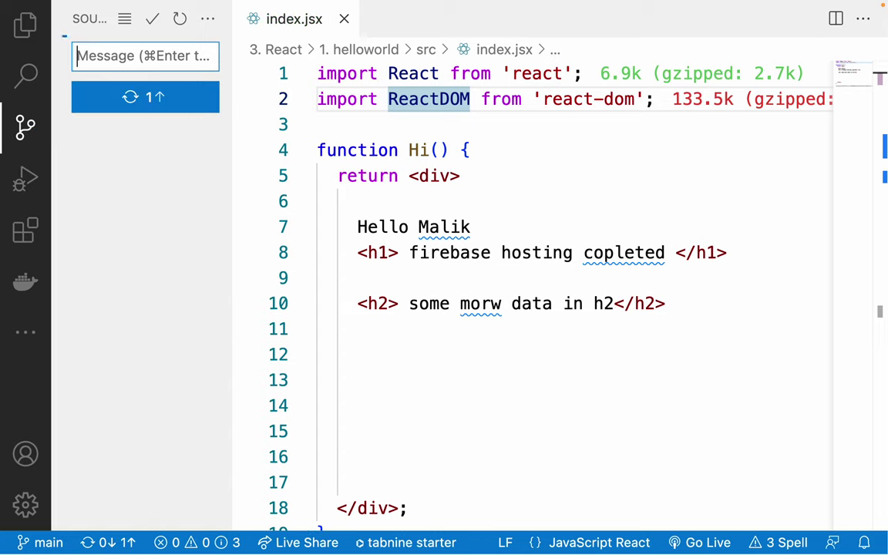
pyautogui.click(116, 91)
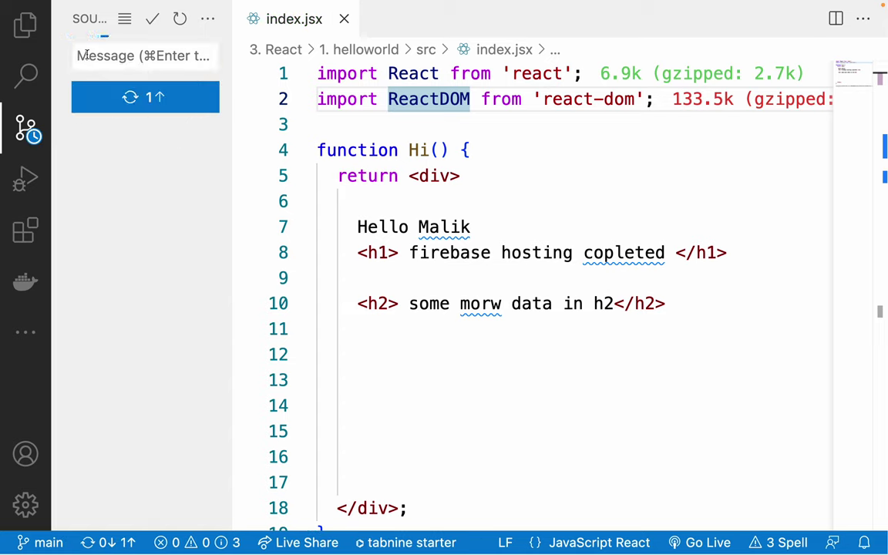
pyautogui.click(23, 27)
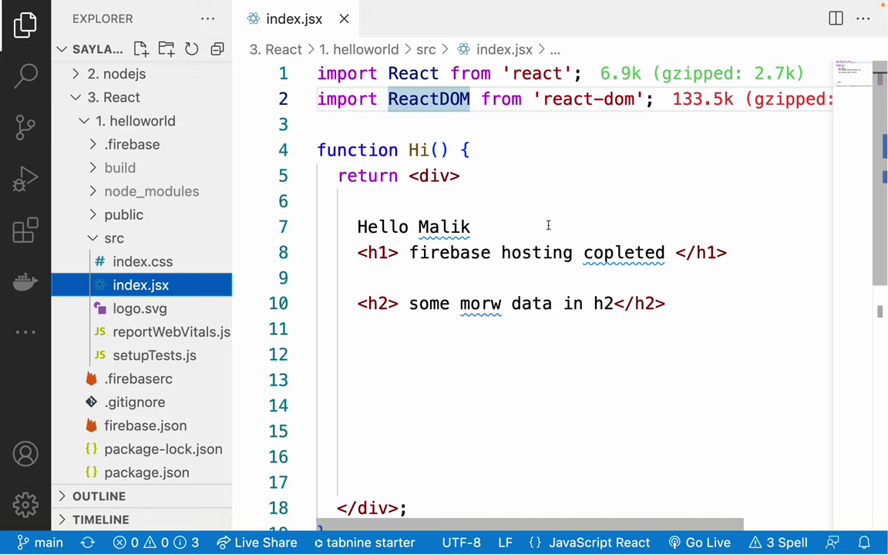
pyautogui.click(501, 146)
# Switch to Chrome, open the GitHub profile's repositories in a new tab and view the Saylani-Ai-Chatbot-class-Batch-2A repository
pyautogui.hotkey('ctrl', 'Right')
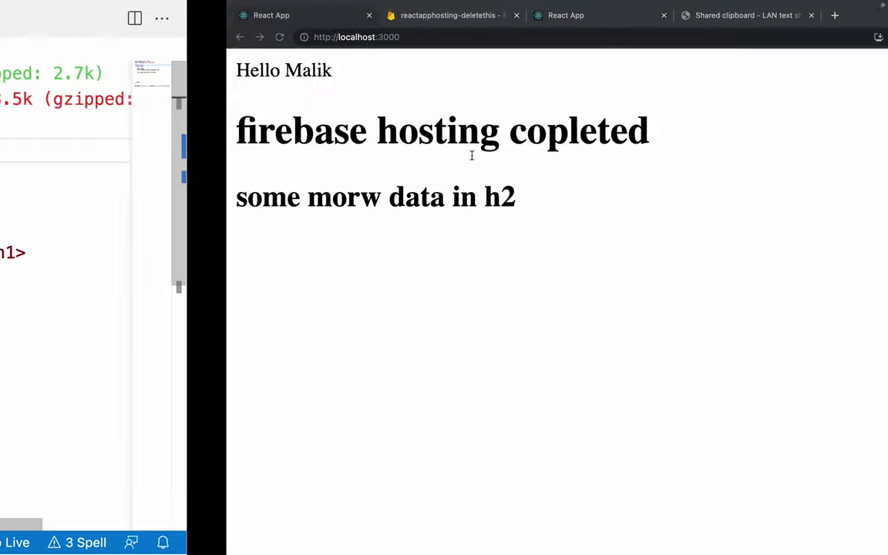
pyautogui.click(608, 17)
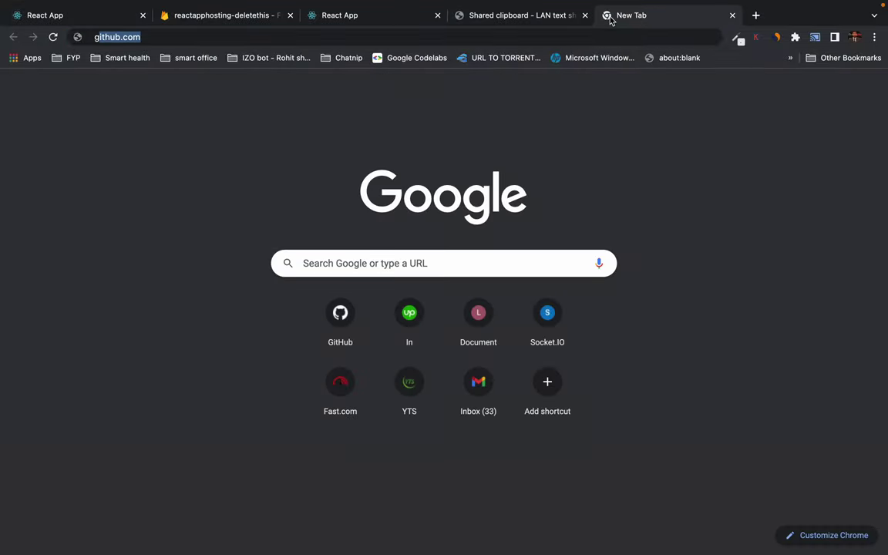
pyautogui.write('github')
pyautogui.press('Down')
pyautogui.press('Down')
pyautogui.press('Return')
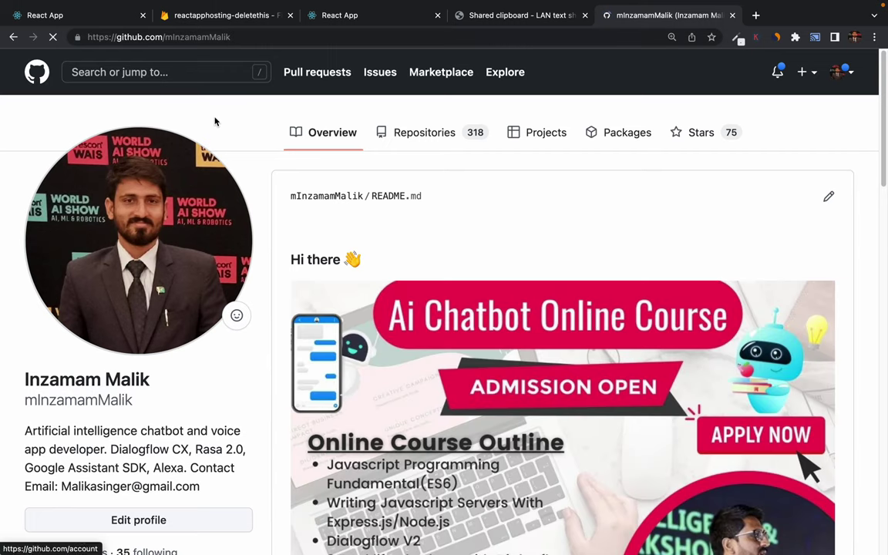
pyautogui.click(424, 133)
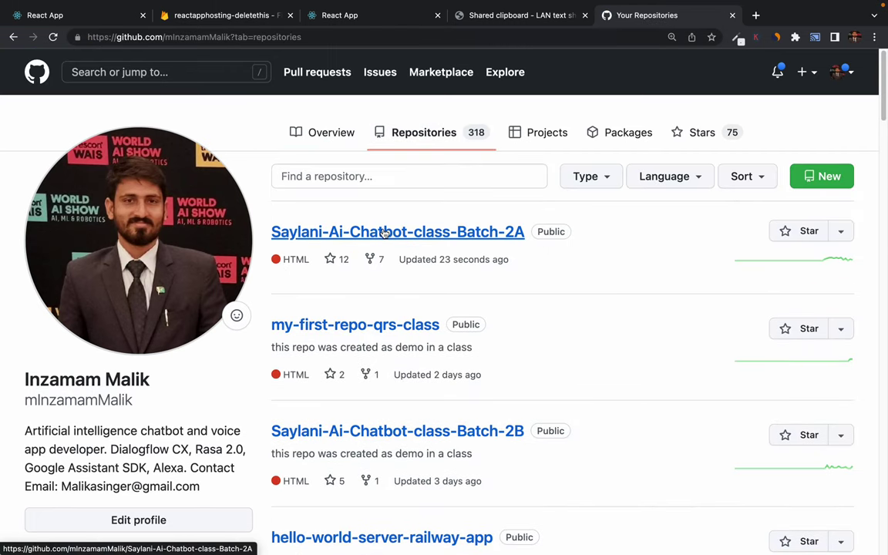
pyautogui.click(383, 232)
pyautogui.scroll(-3, 131, 400)
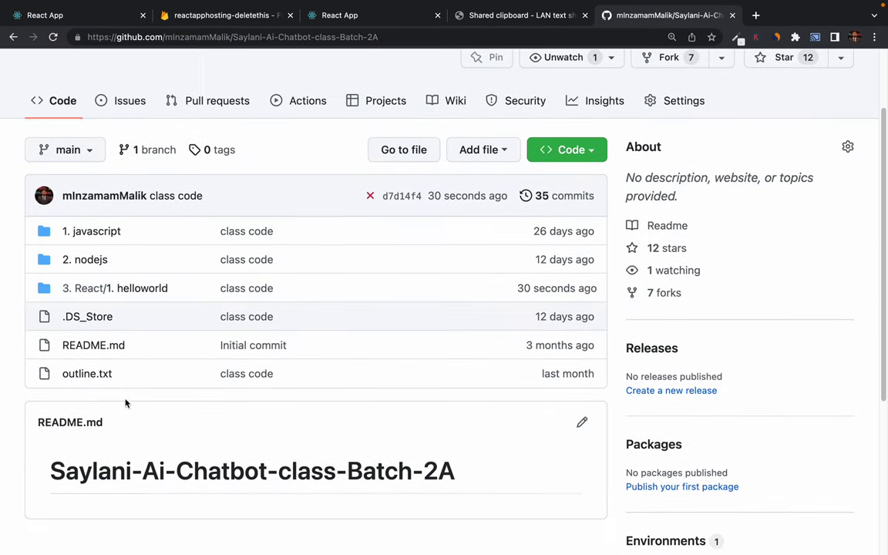
# Open the repository's 3. React/1. helloworld folder and examine the pushed .firebaserc, firebase.json and README files
pyautogui.click(93, 288)
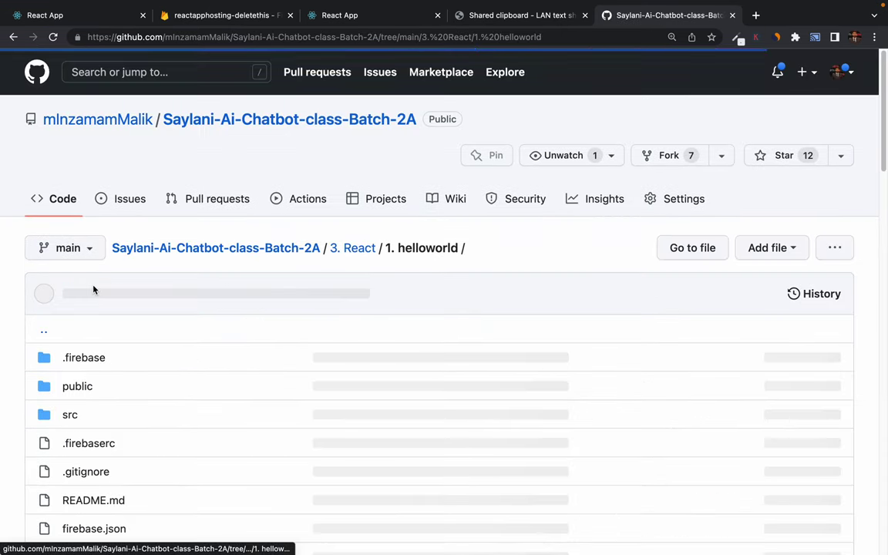
pyautogui.scroll(-5, 95, 482)
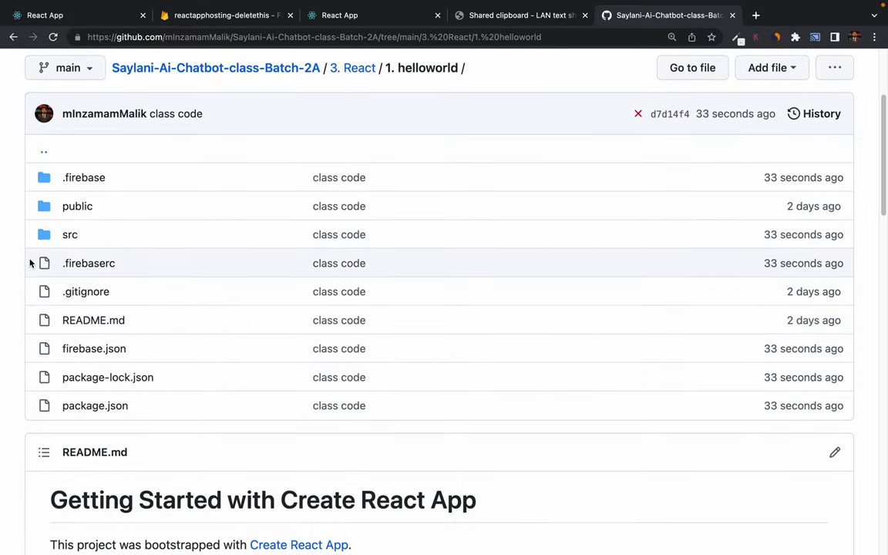
pyautogui.moveTo(30, 264); pyautogui.dragTo(165, 261)
pyautogui.moveTo(34, 349); pyautogui.dragTo(130, 348)
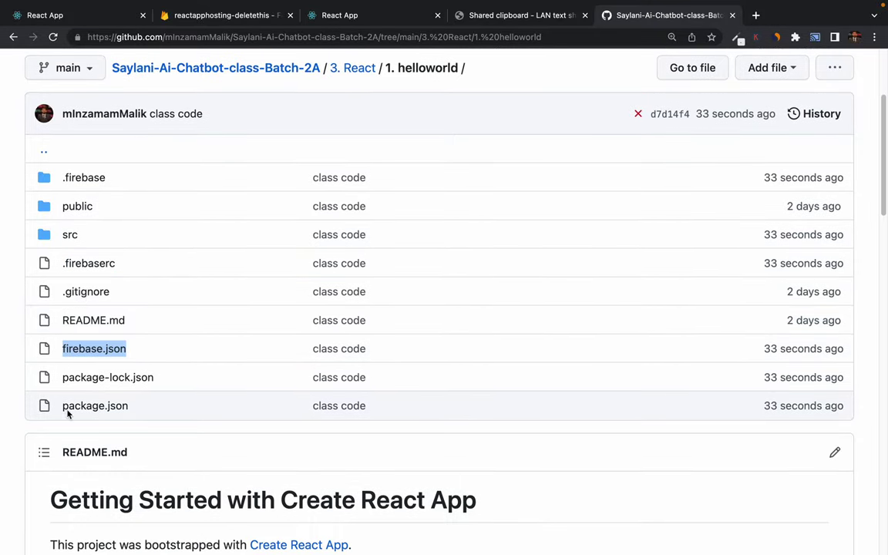
pyautogui.scroll(-5, 65, 321)
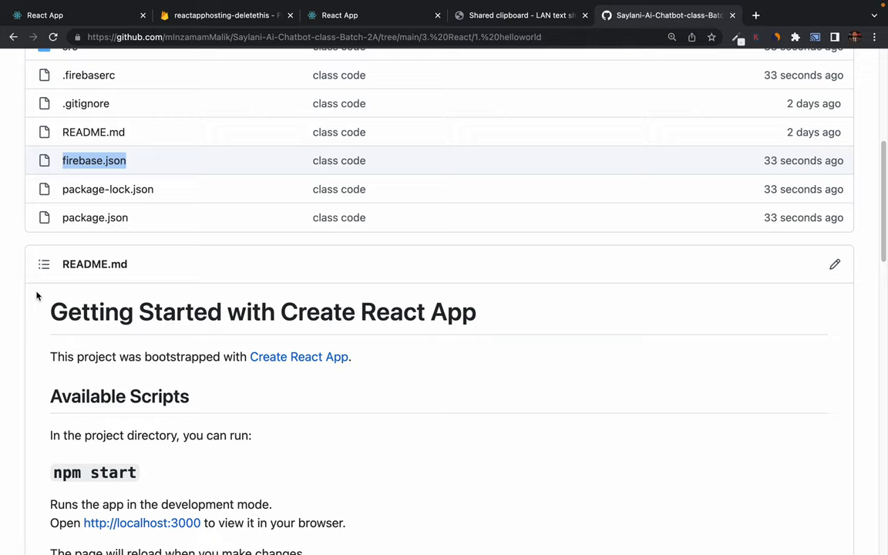
pyautogui.moveTo(56, 297); pyautogui.dragTo(311, 549)
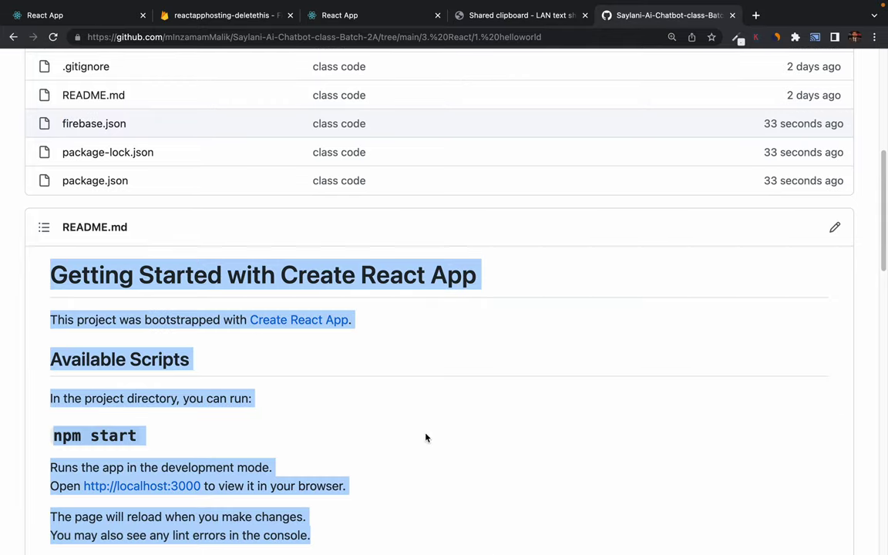
pyautogui.scroll(-4, 377, 406)
pyautogui.scroll(9, 377, 406)
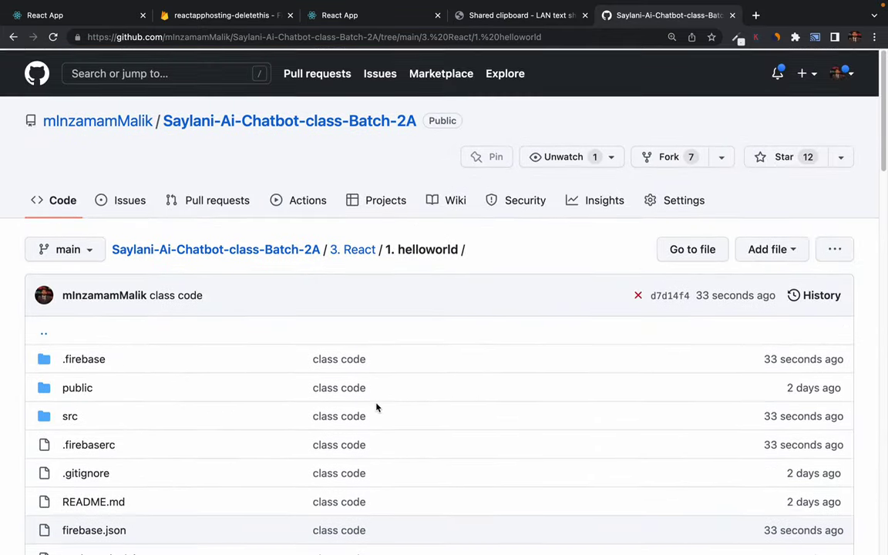
pyautogui.scroll(-1, 376, 406)
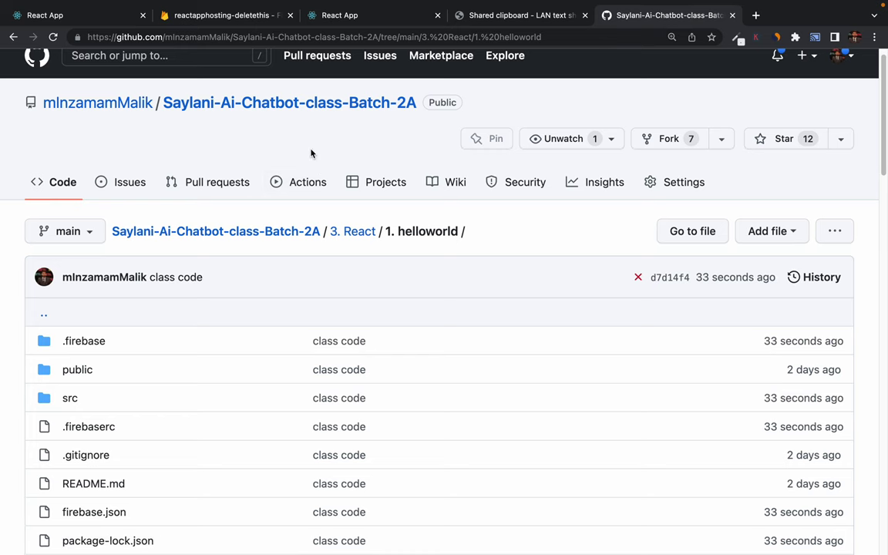
pyautogui.press('super+minus')
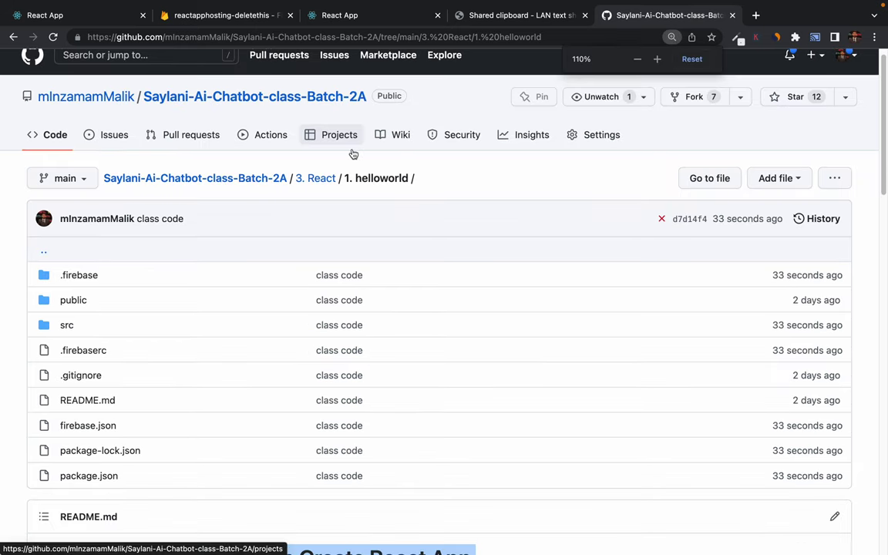